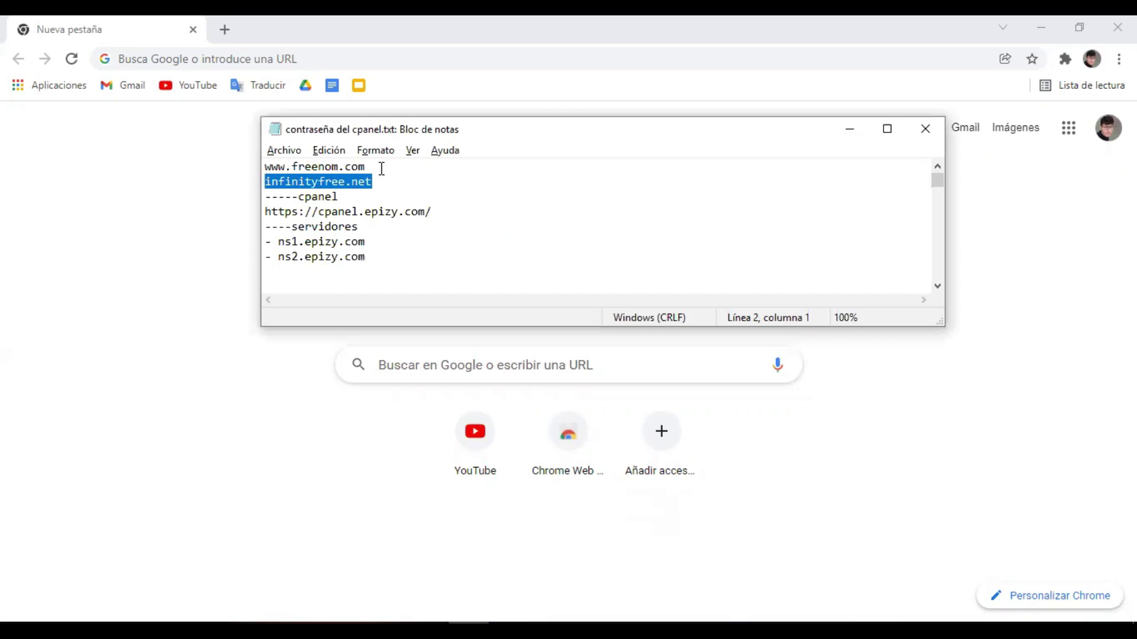
# Copy the infinityfree.net address from the Notepad notes and bring Chrome forward.
pyautogui.click(381, 169)
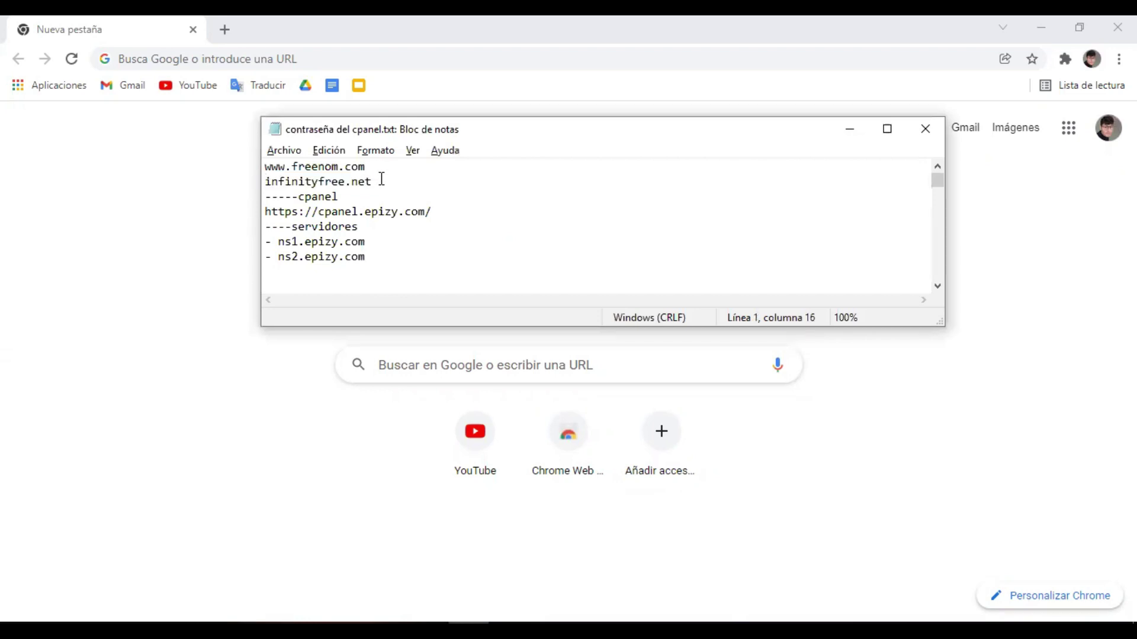
pyautogui.click(379, 181)
pyautogui.moveTo(372, 182); pyautogui.dragTo(267, 185)
pyautogui.hotkey('ctrl', 'c')
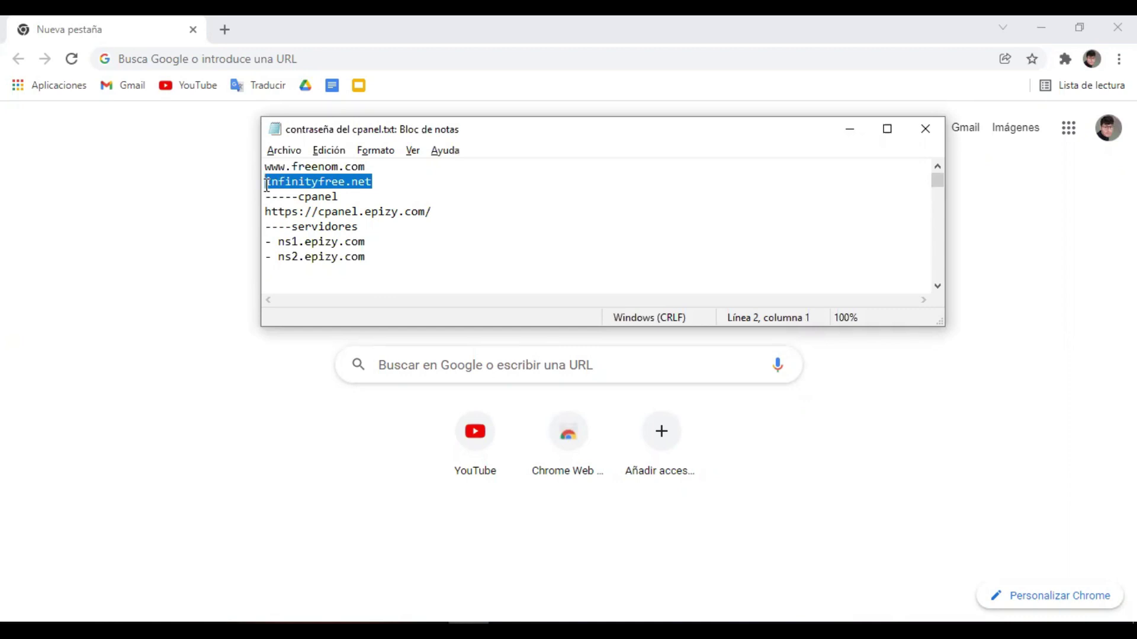
pyautogui.click(247, 59)
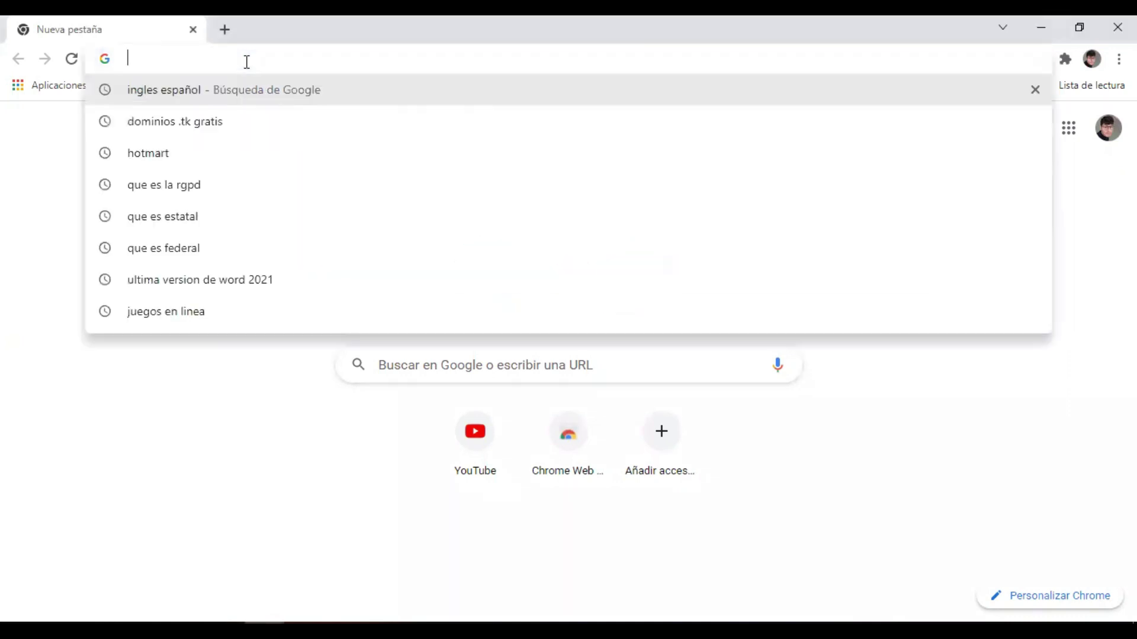
# Load infinityfree.net in Chrome and scroll through its free hosting features and back up.
pyautogui.hotkey('ctrl', 'v')
pyautogui.press('Return')
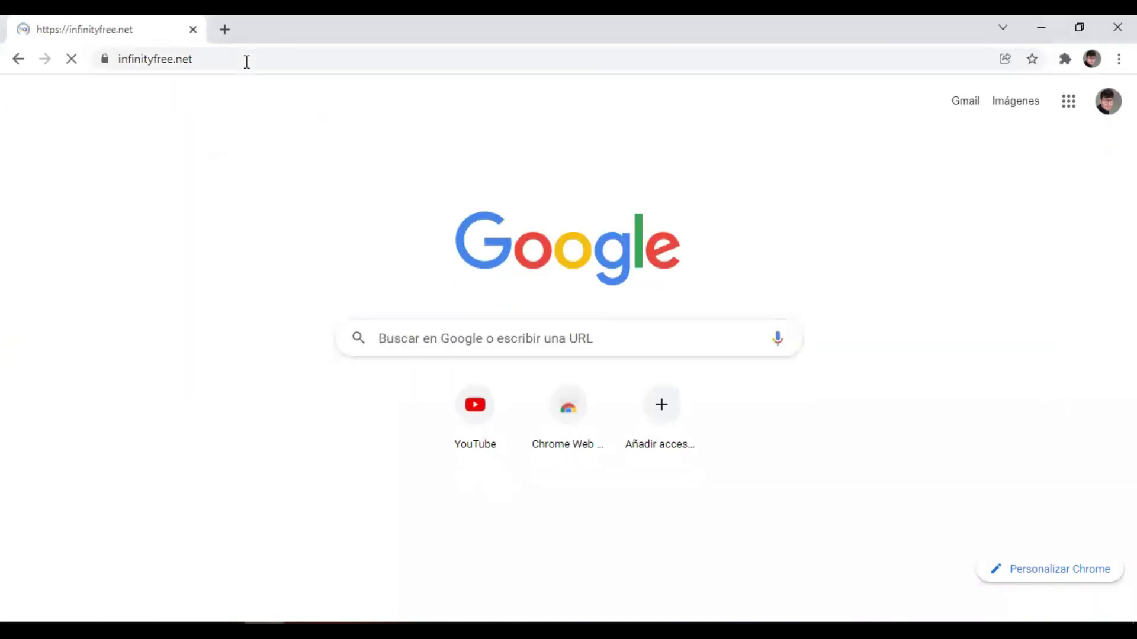
pyautogui.scroll(-10, 367, 279)
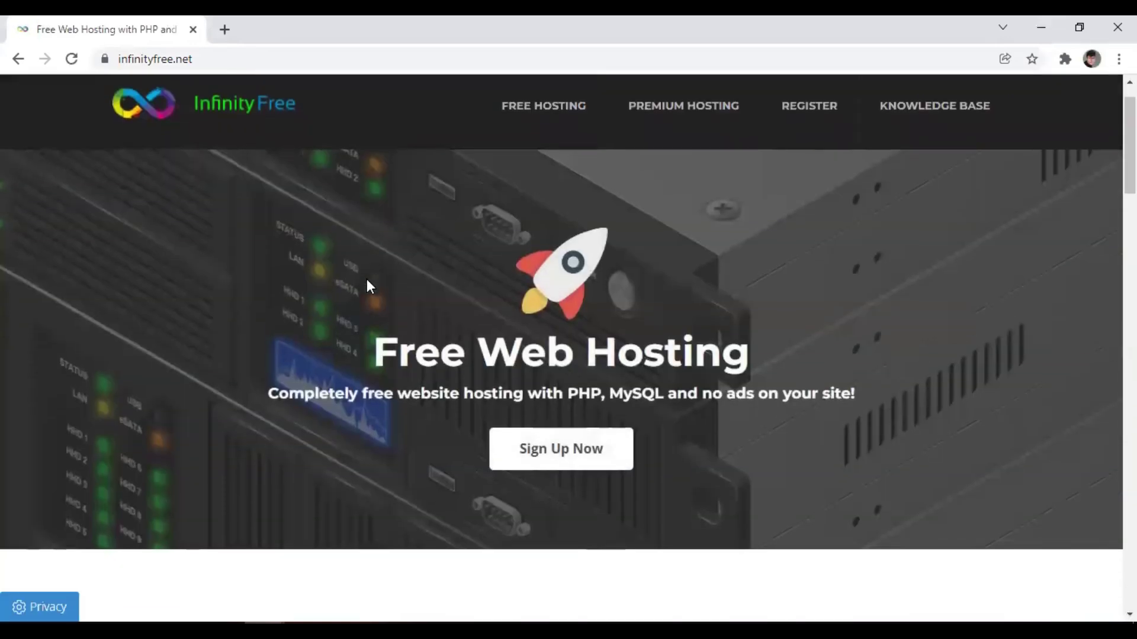
pyautogui.scroll(-10, 367, 279)
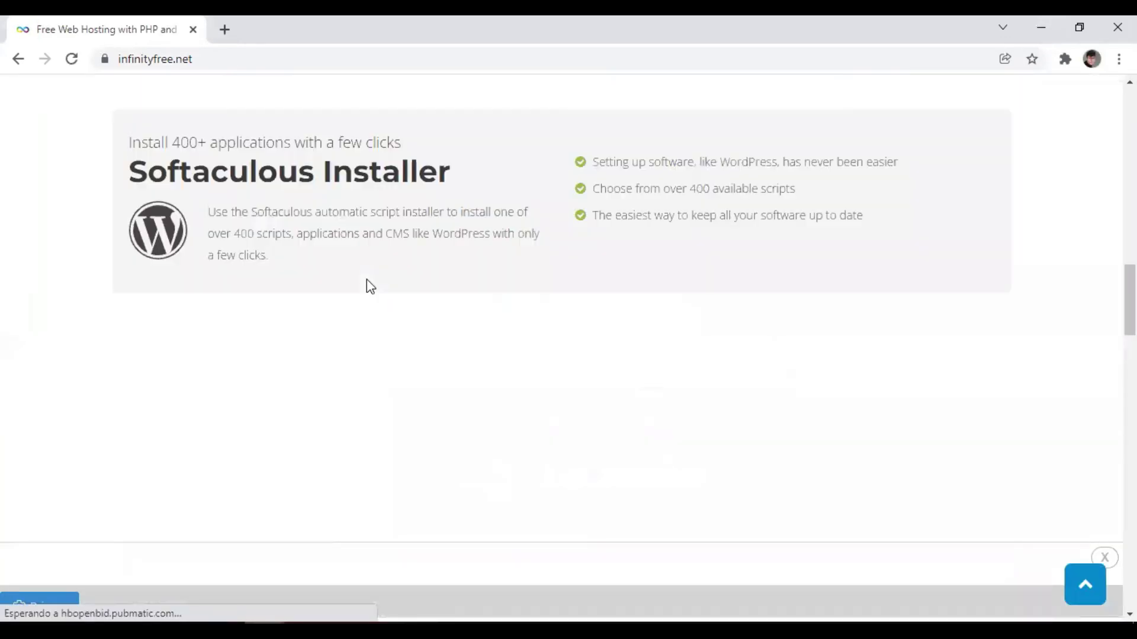
pyautogui.scroll(-3, 367, 286)
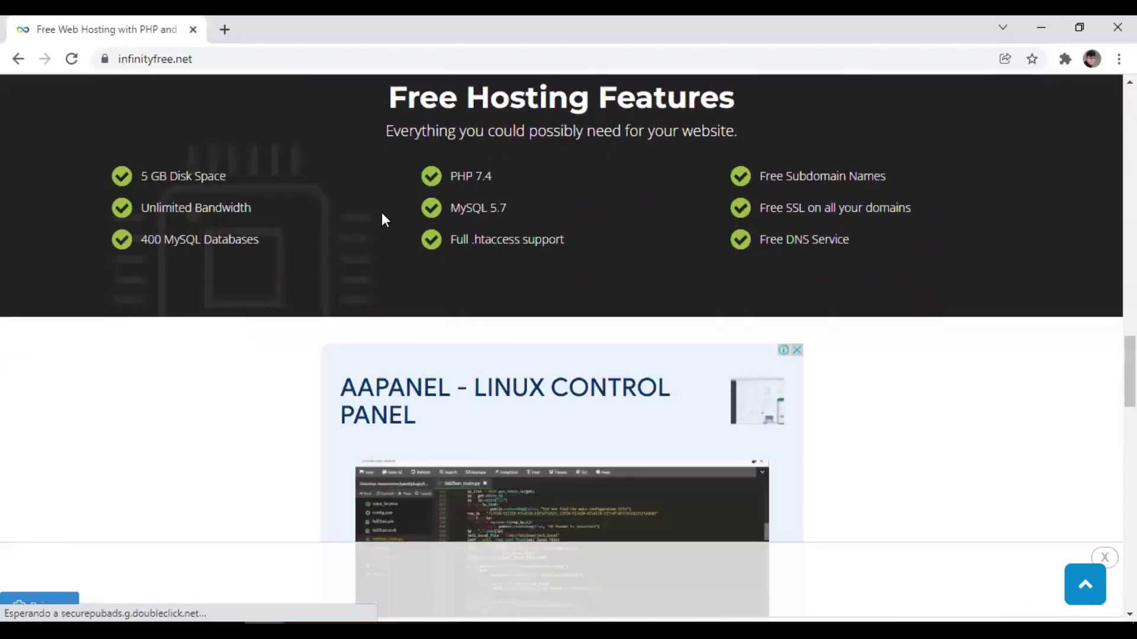
pyautogui.scroll(-15, 373, 205)
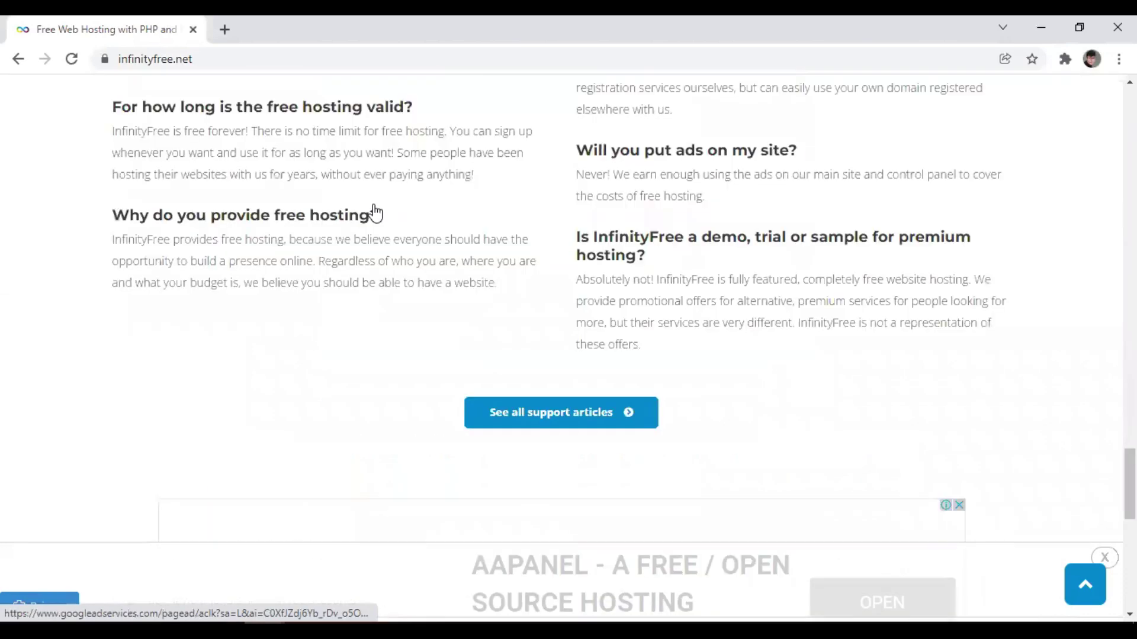
pyautogui.scroll(5, 375, 203)
pyautogui.scroll(20, 374, 204)
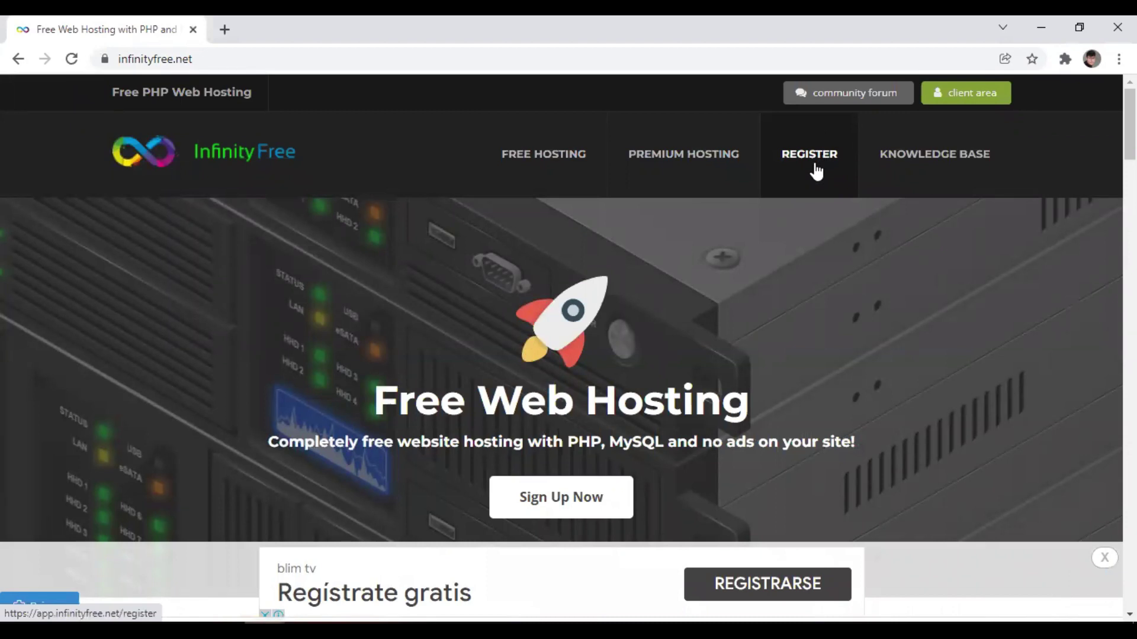
# Open the registration form and enter the account e-mail address and password.
pyautogui.click(815, 170)
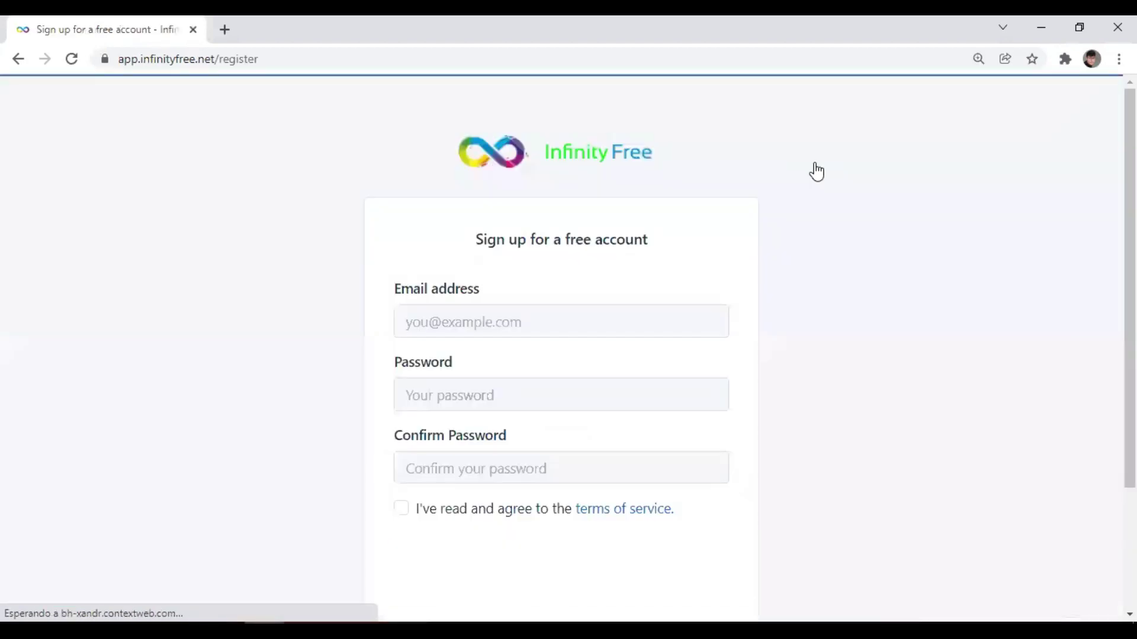
pyautogui.click(570, 315)
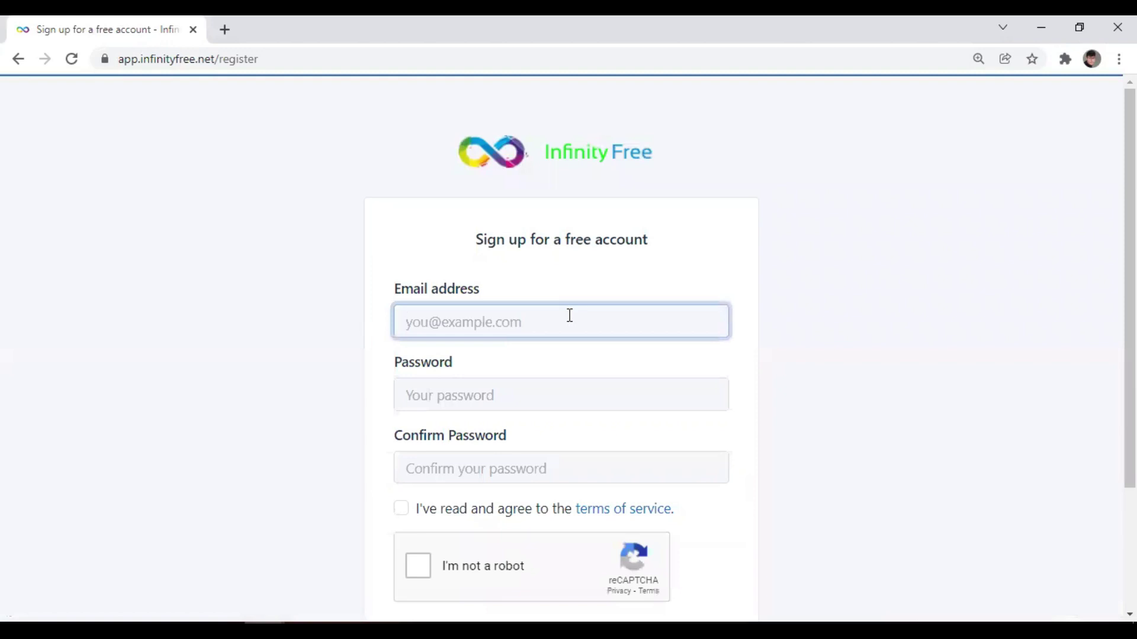
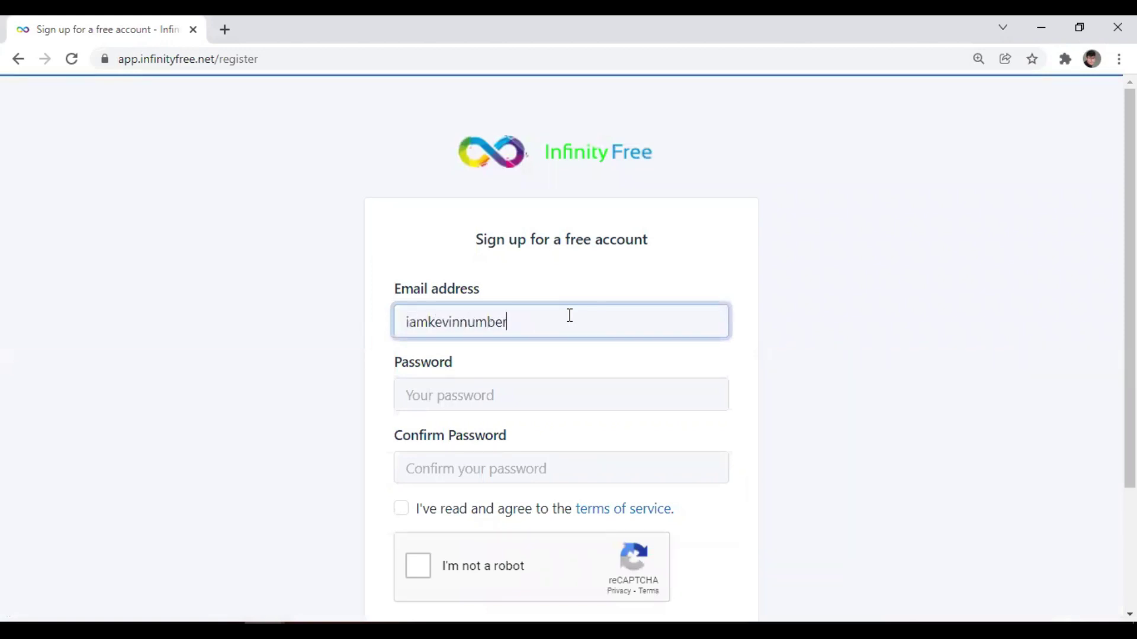
pyautogui.click(495, 392)
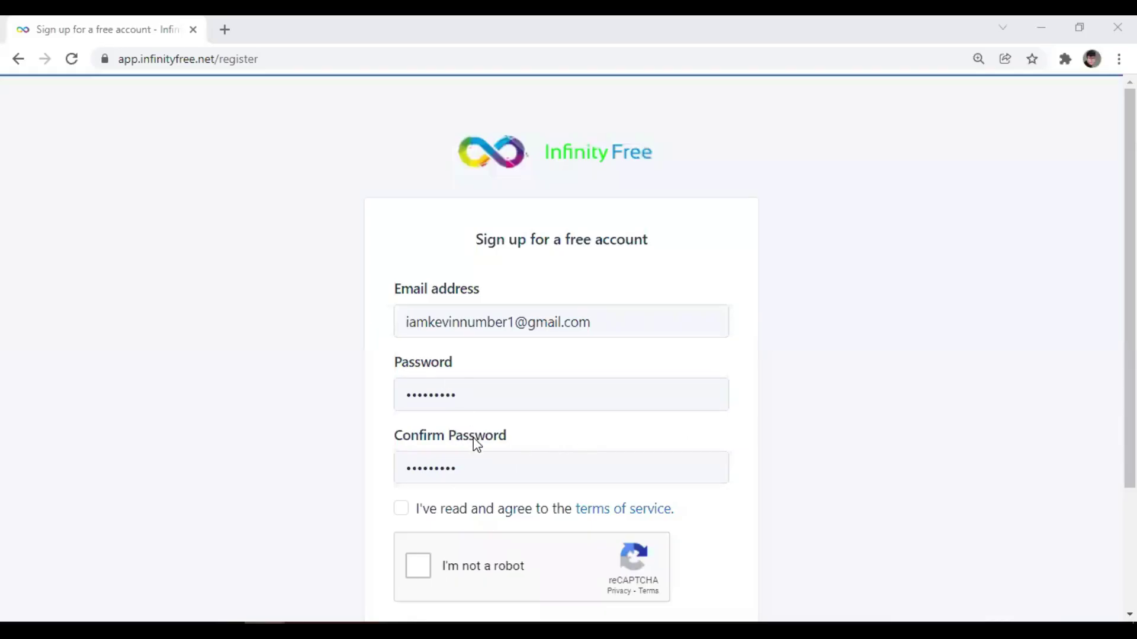
# Accept the terms of service, pass the reCAPTCHA check and create the account.
pyautogui.click(406, 513)
pyautogui.click(427, 566)
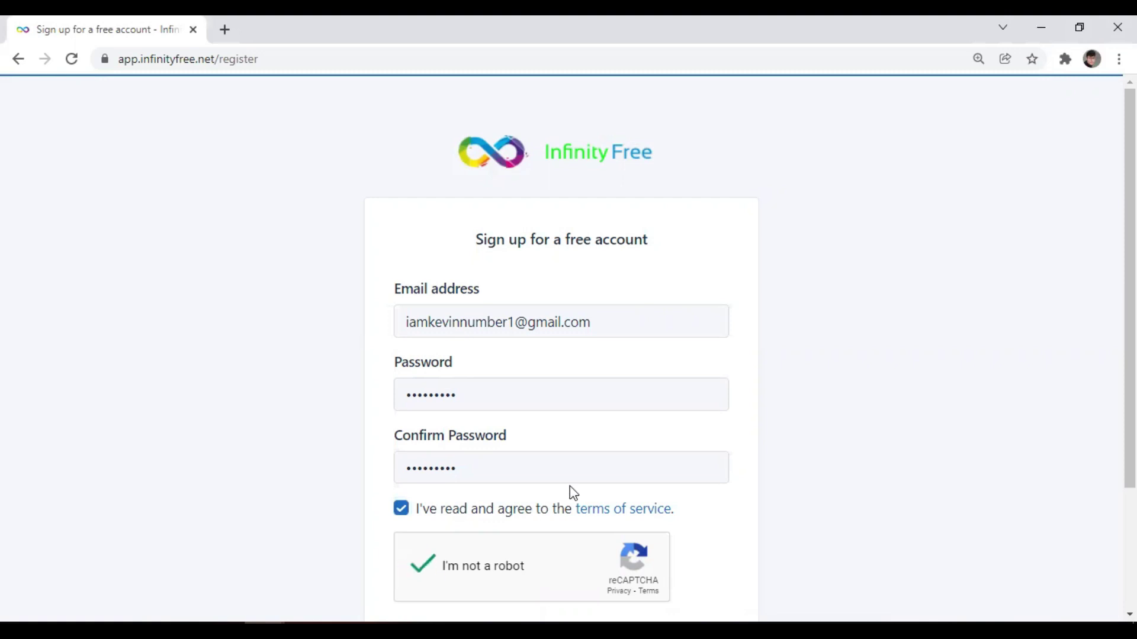
pyautogui.scroll(-3, 570, 485)
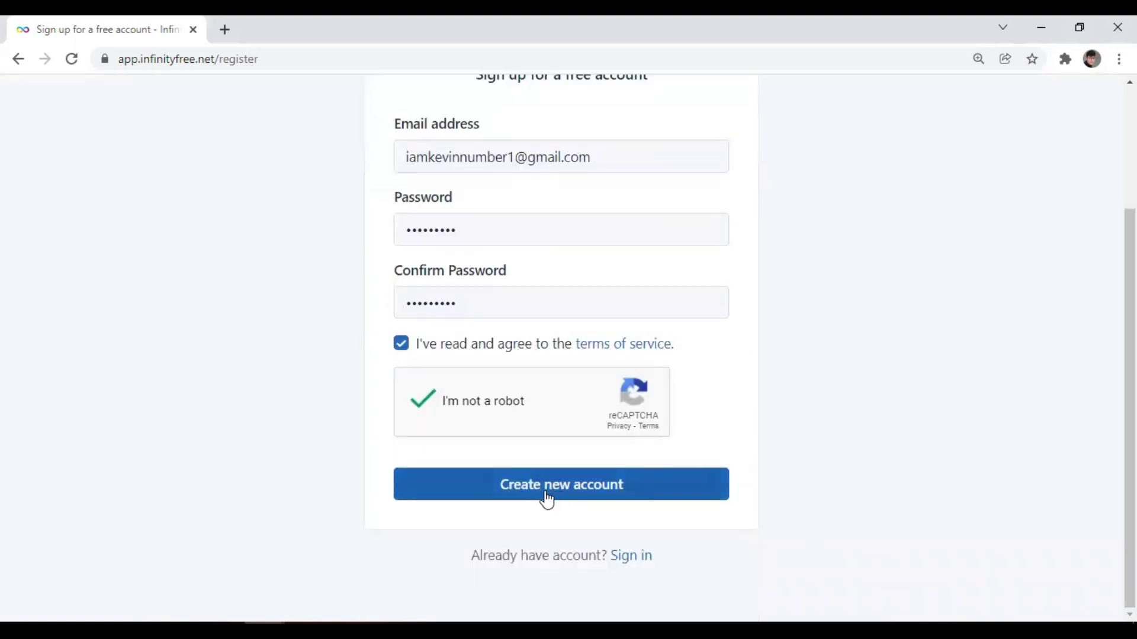
pyautogui.click(547, 501)
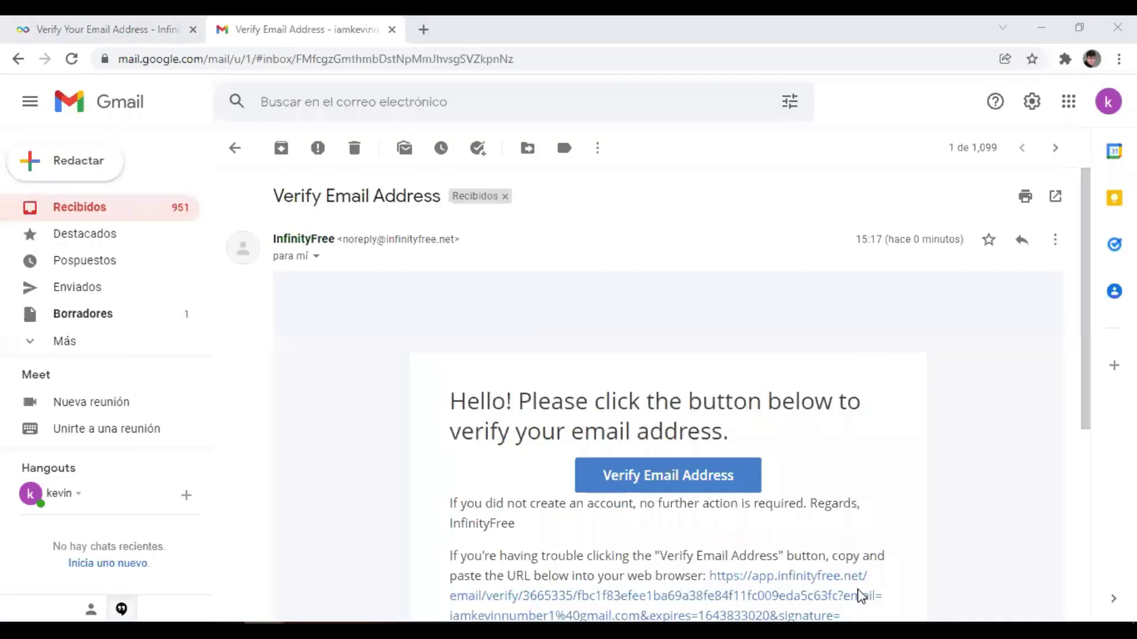
# Scroll through InfinityFree's Verify Email Address message in Gmail to find the verify button.
pyautogui.scroll(-2, 729, 412)
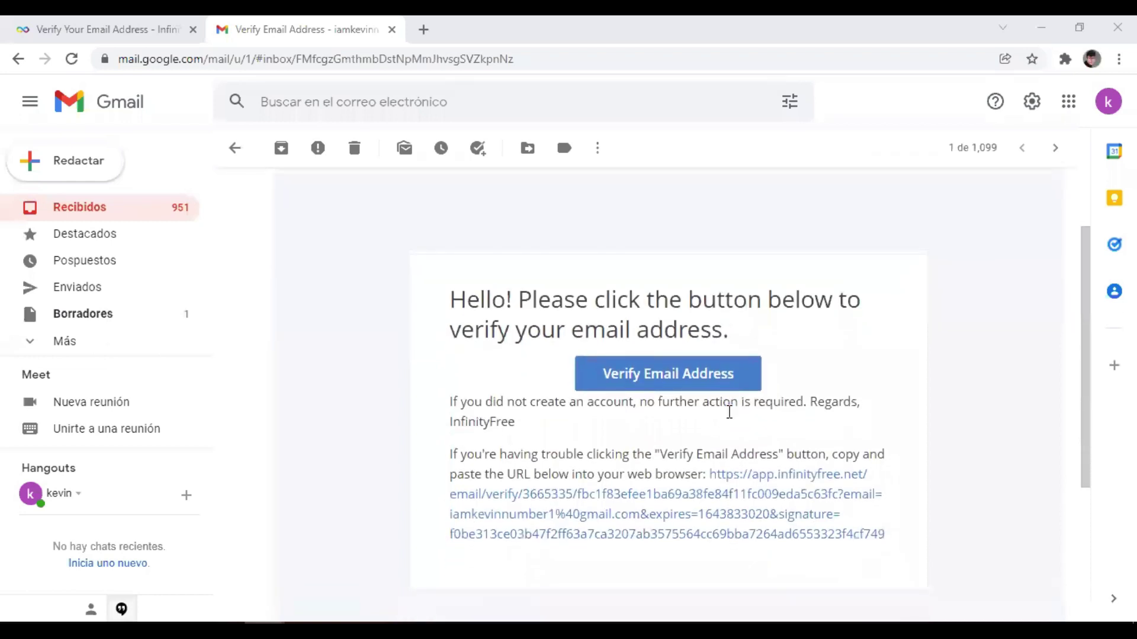
pyautogui.scroll(2, 730, 413)
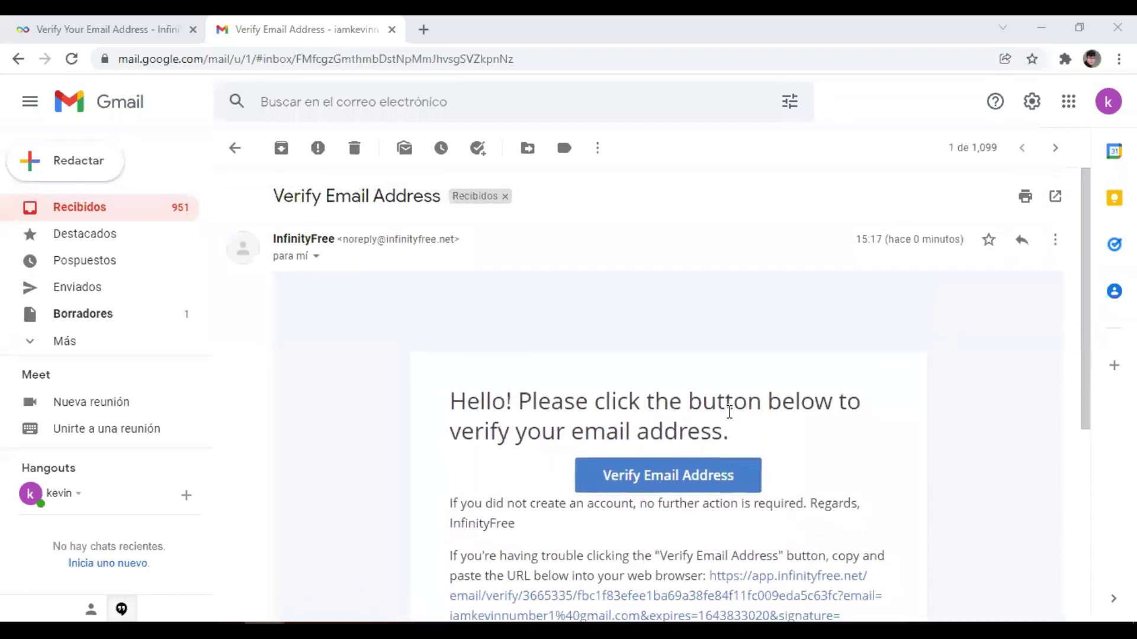
pyautogui.scroll(-2, 685, 412)
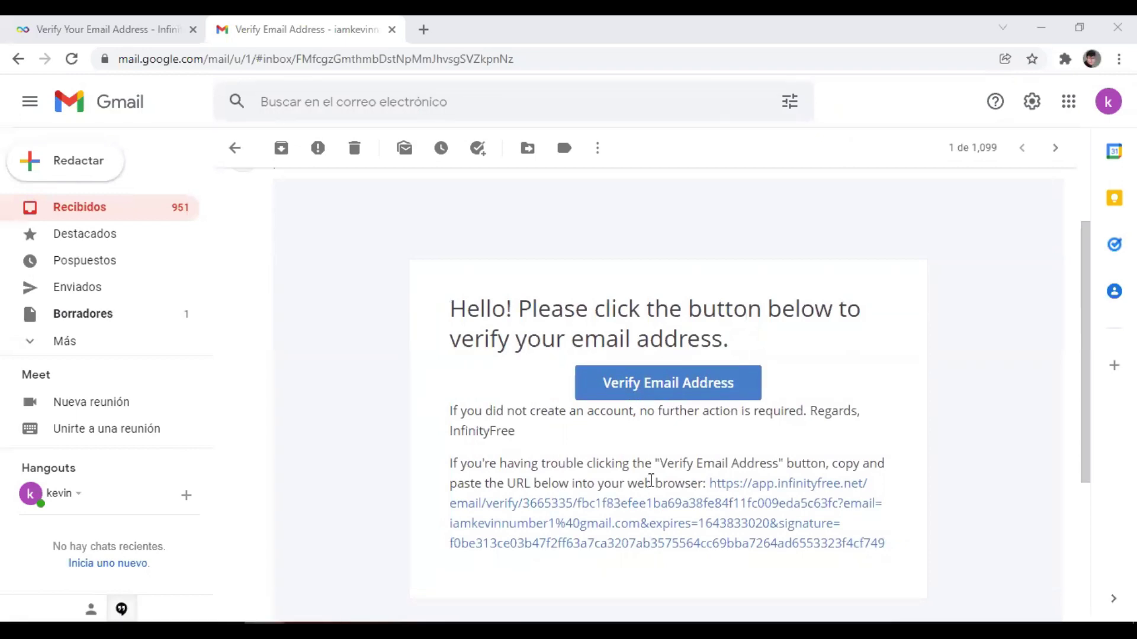
# Verify the e-mail, review the Hosting Accounts page showing 0 / 3 accounts, then open a new tab.
pyautogui.click(635, 395)
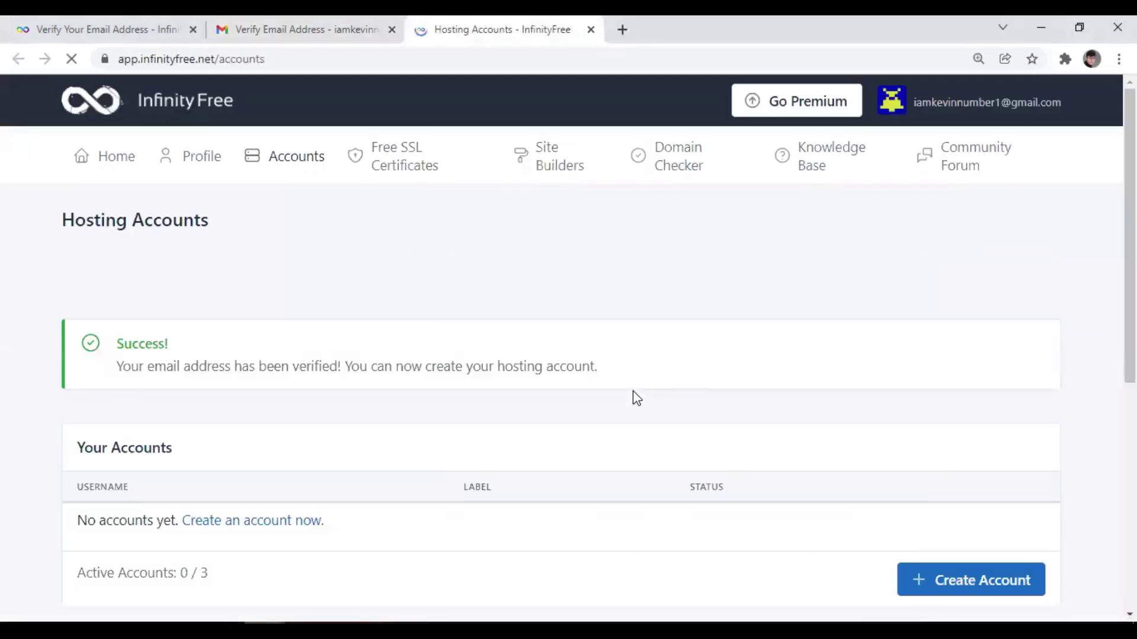
pyautogui.scroll(-2, 503, 406)
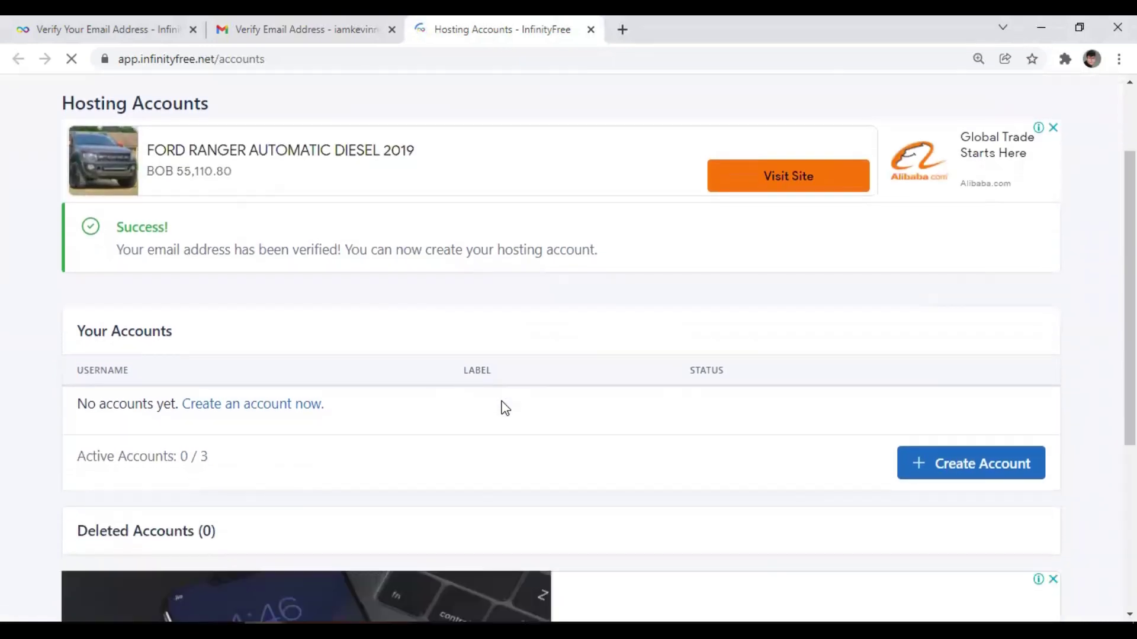
pyautogui.scroll(-5, 504, 408)
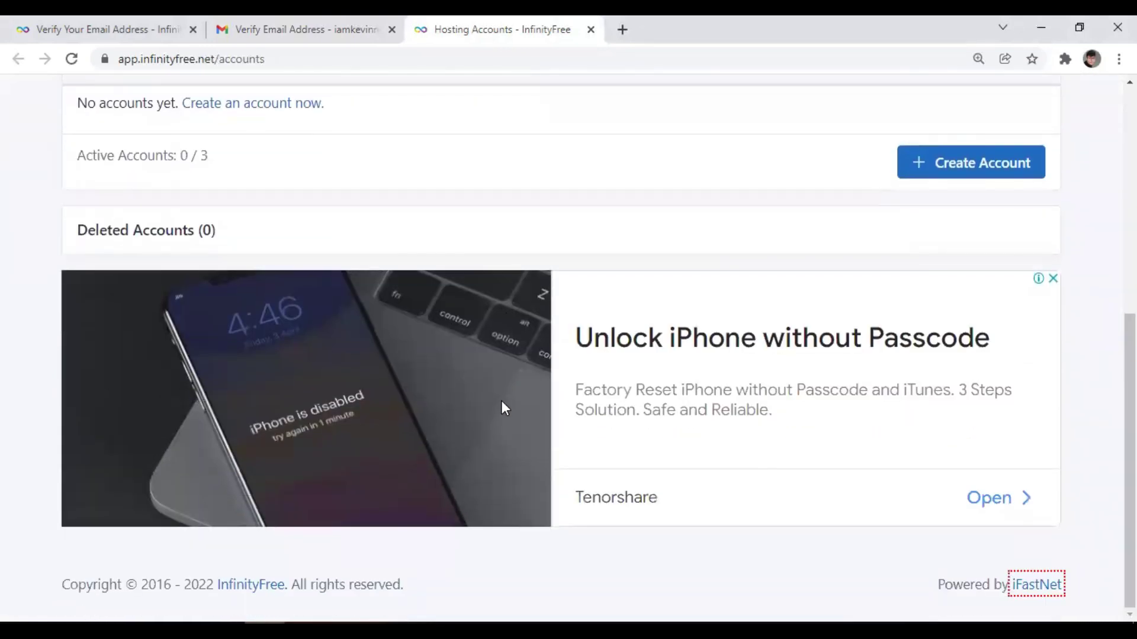
pyautogui.scroll(7, 501, 408)
pyautogui.scroll(-2, 501, 407)
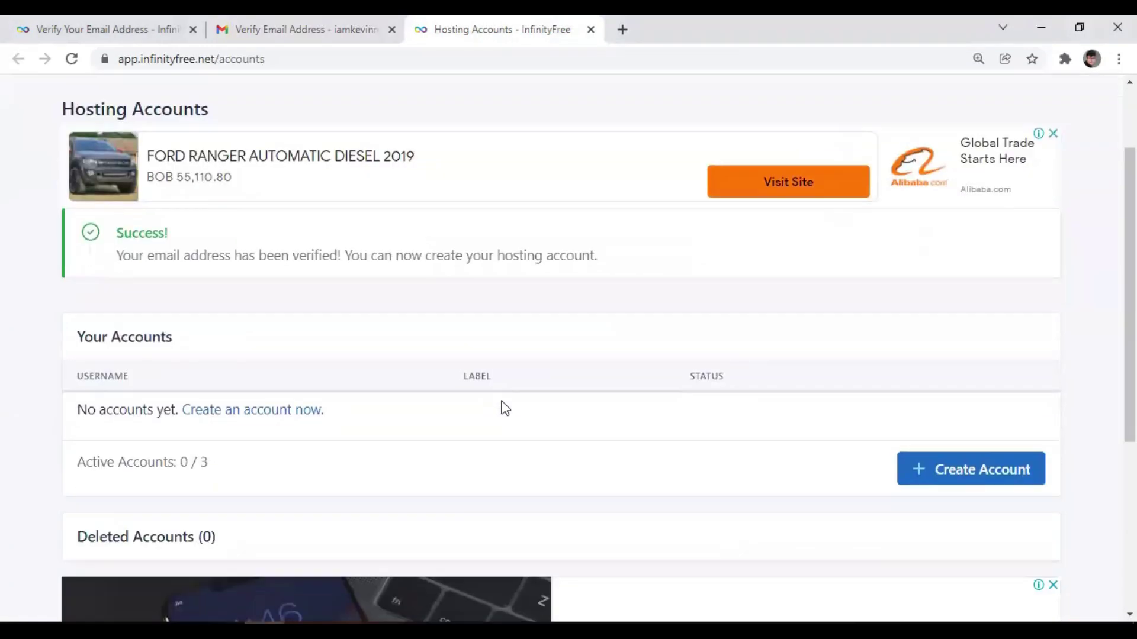
pyautogui.scroll(2, 504, 408)
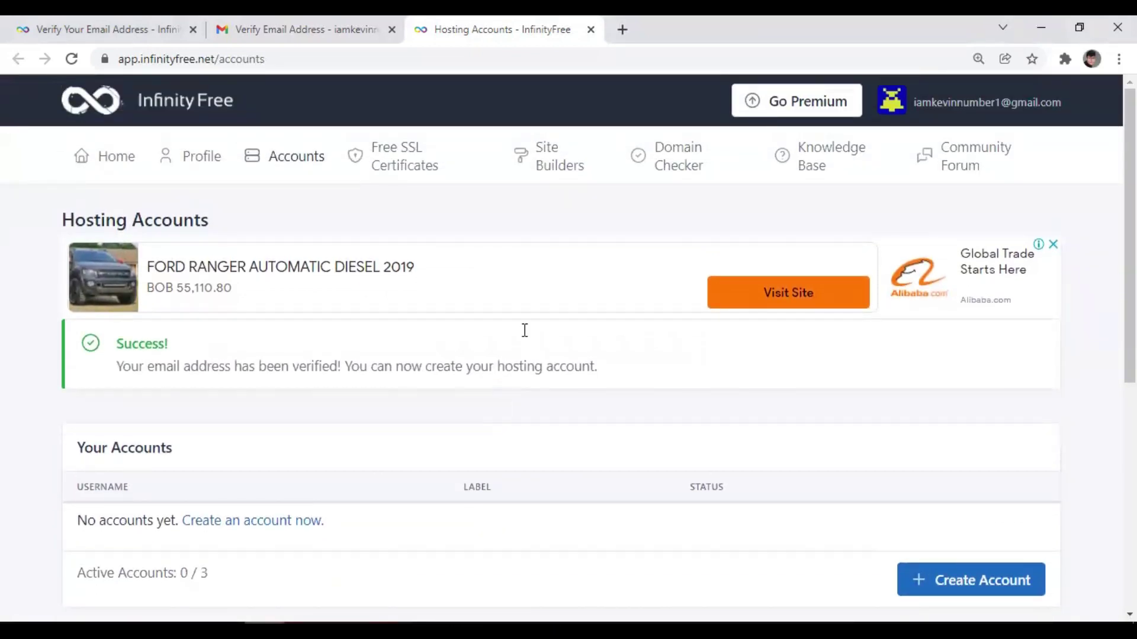
pyautogui.click(623, 37)
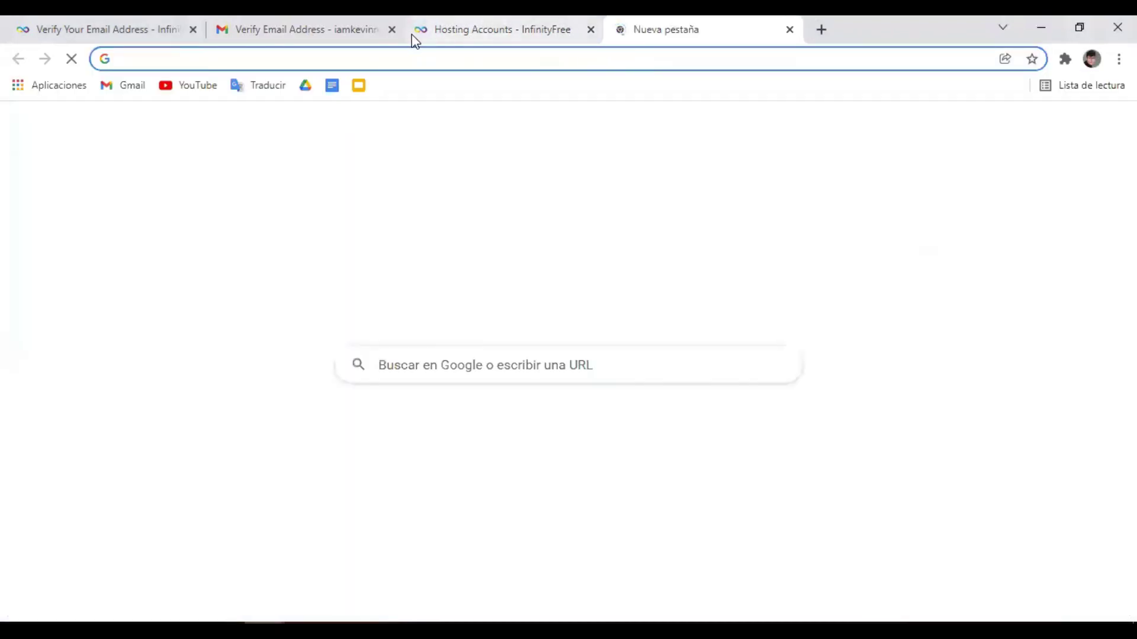
pyautogui.click(392, 30)
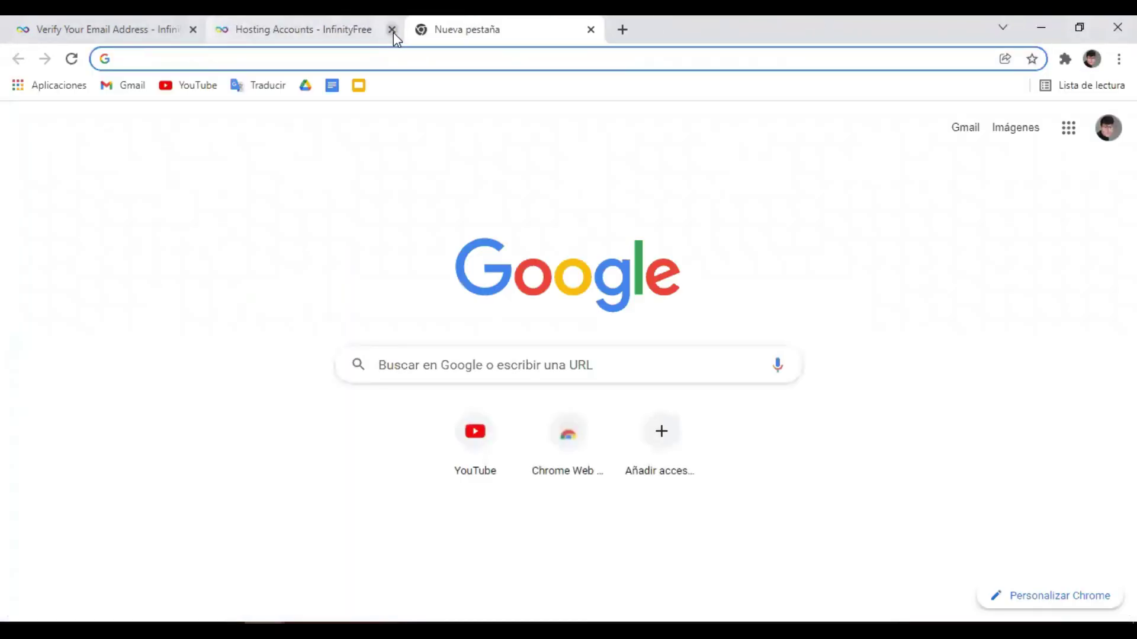
pyautogui.click(408, 67)
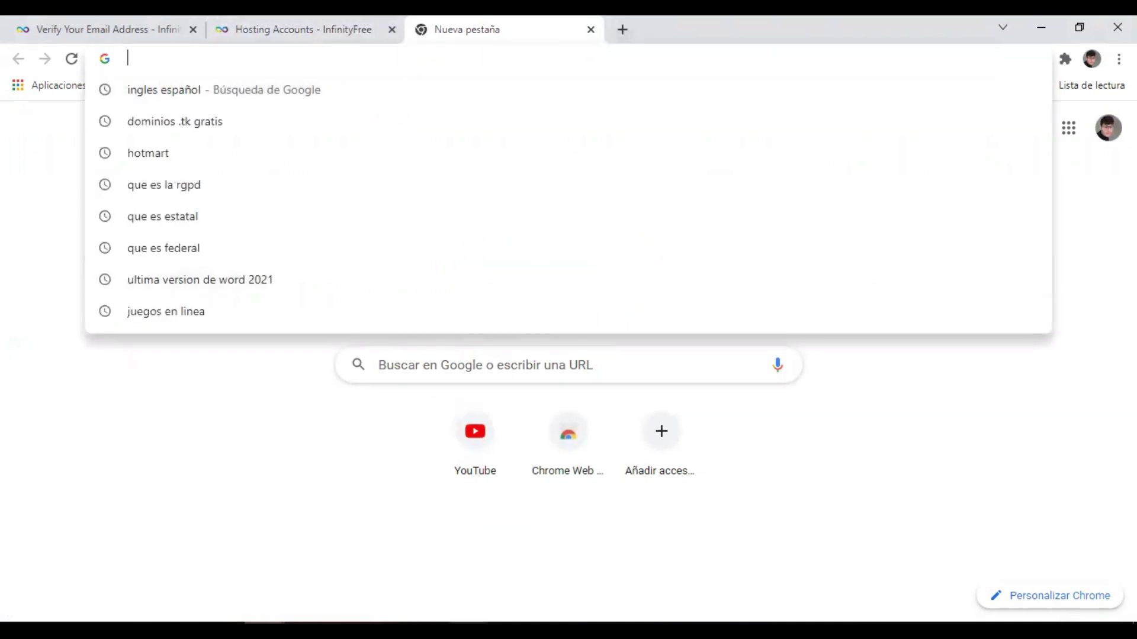
pyautogui.click(464, 604)
pyautogui.click(354, 171)
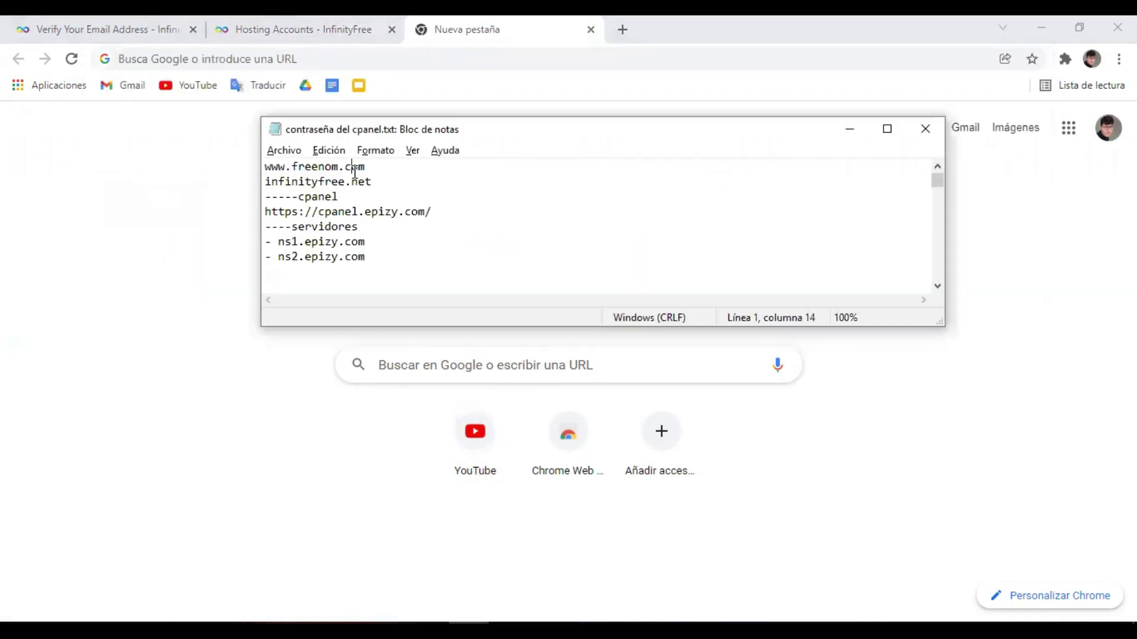
pyautogui.doubleClick(365, 169)
pyautogui.hotkey('ctrl', 'c')
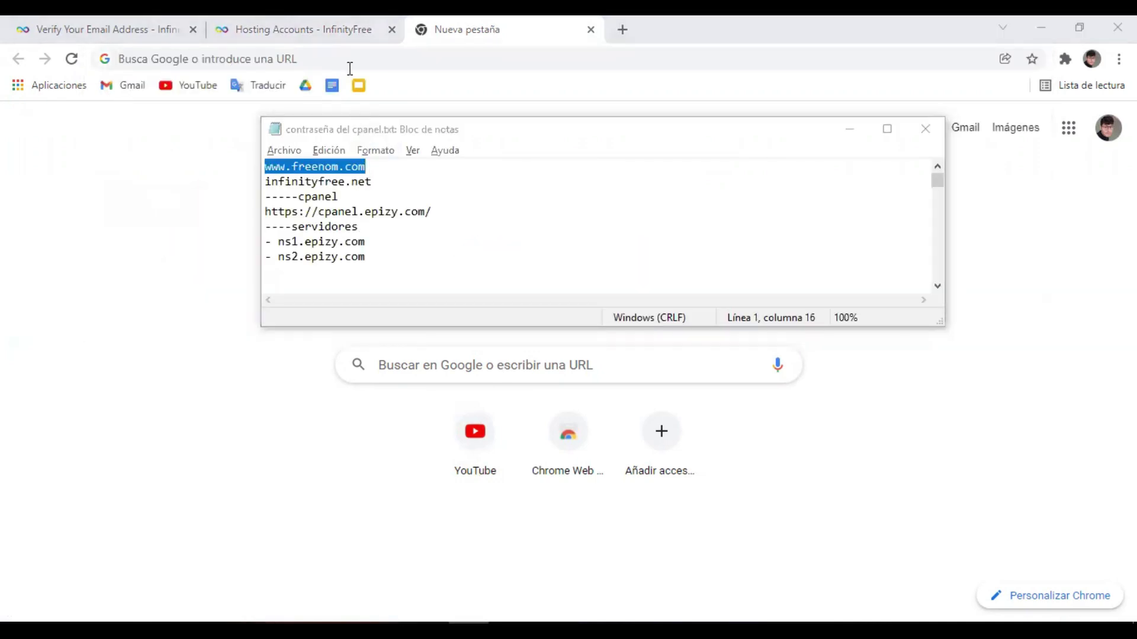
pyautogui.click(349, 68)
pyautogui.hotkey('ctrl', 'v')
pyautogui.press('Return')
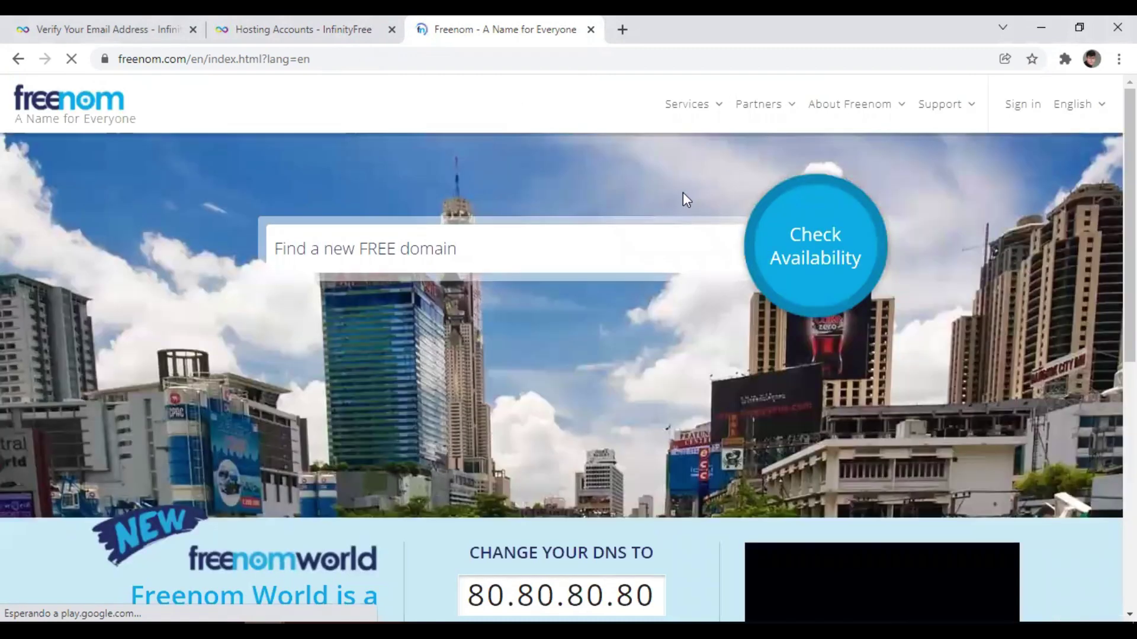
# Log in to the Freenom client area with the saved e-mail and password.
pyautogui.click(1023, 110)
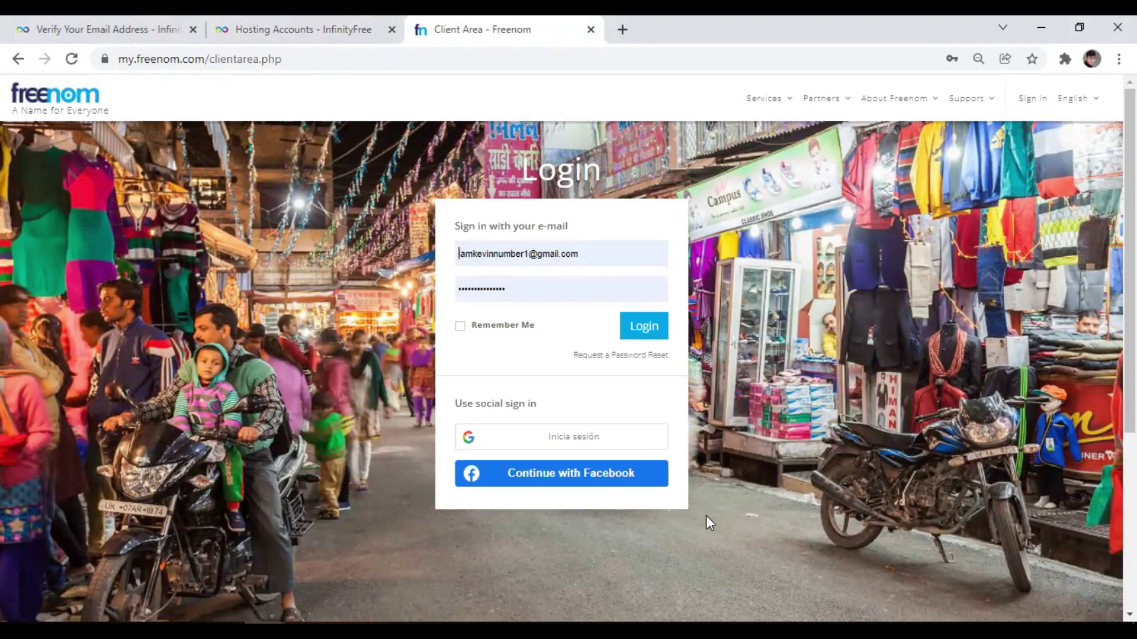
pyautogui.click(648, 340)
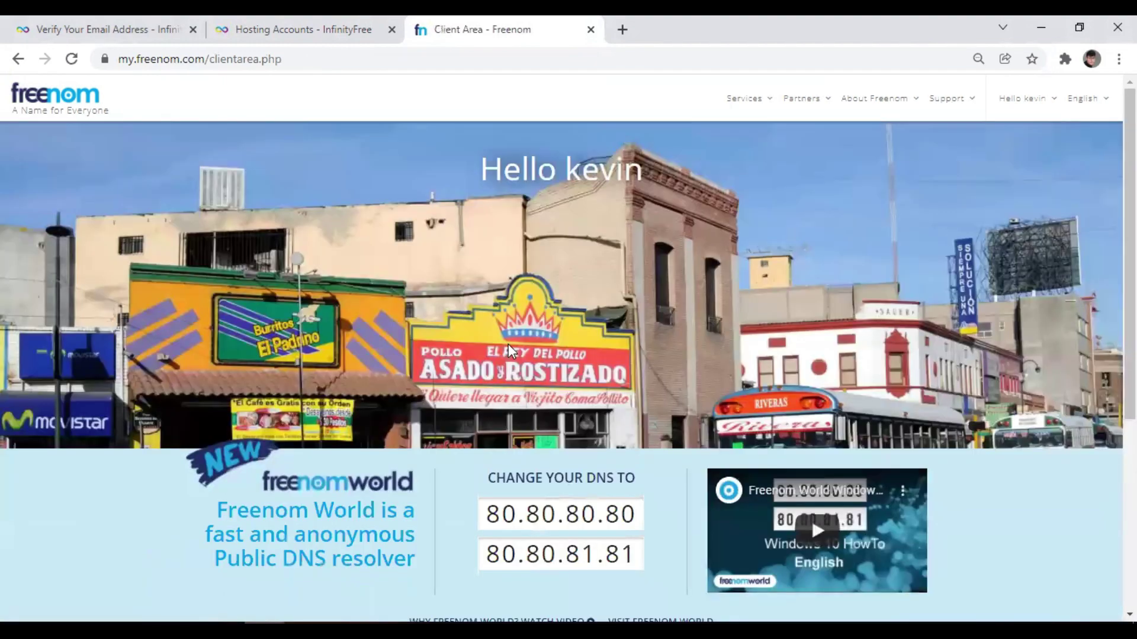
pyautogui.scroll(-5, 509, 347)
pyautogui.scroll(5, 512, 351)
pyautogui.click(764, 104)
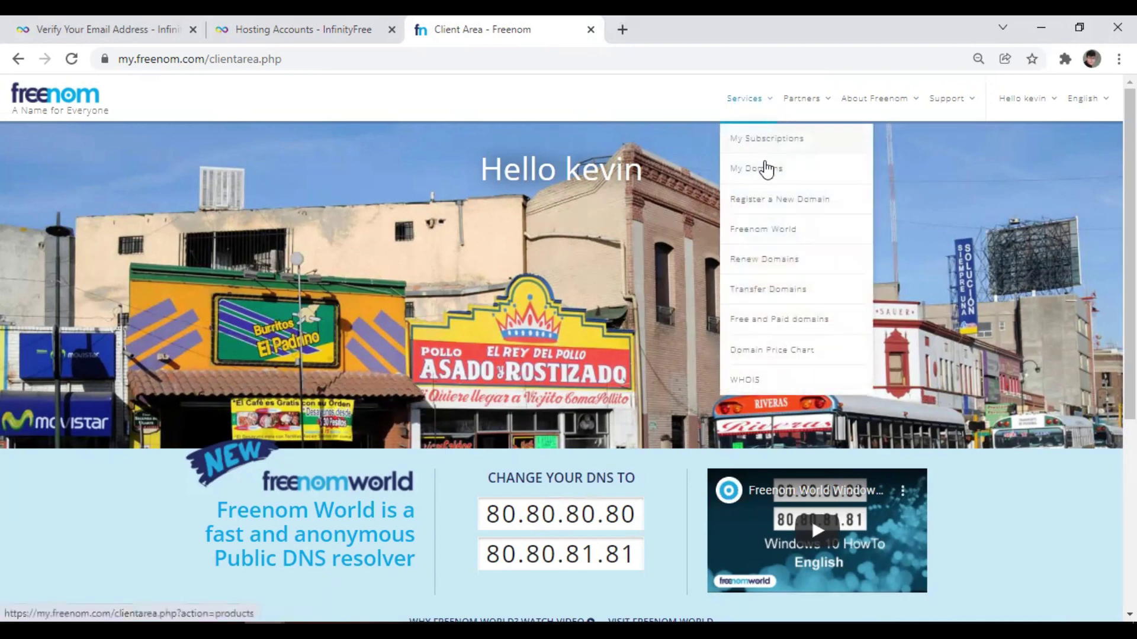
# Search Register a New Domain for 'academiafree' and review the free .tk, .ml, .ga, .cf, .gq options.
pyautogui.click(770, 200)
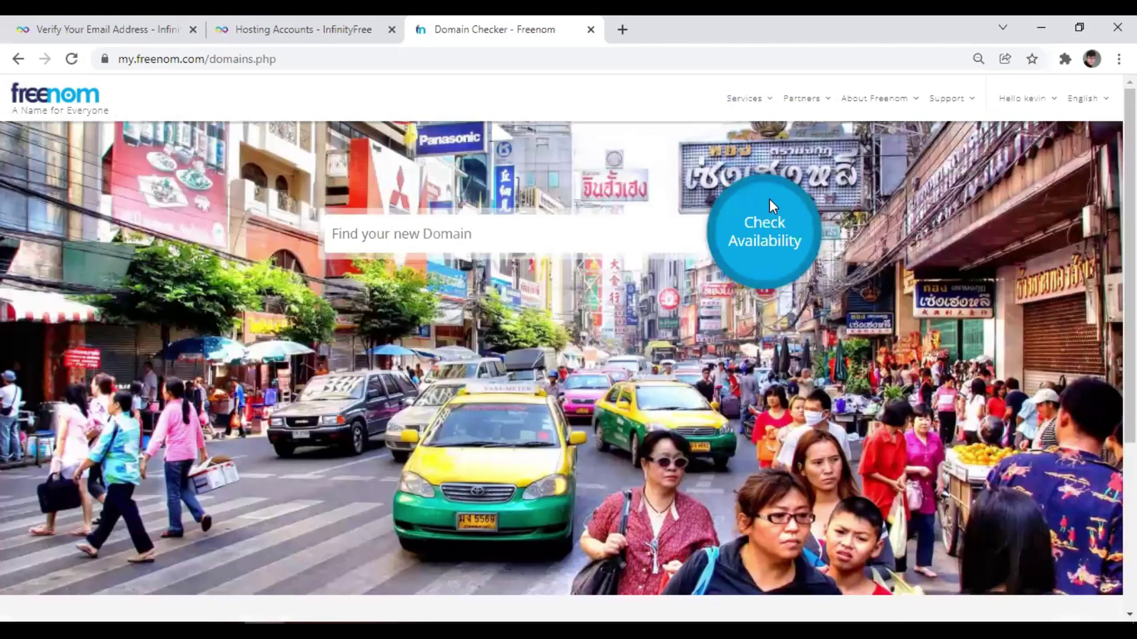
pyautogui.click(570, 236)
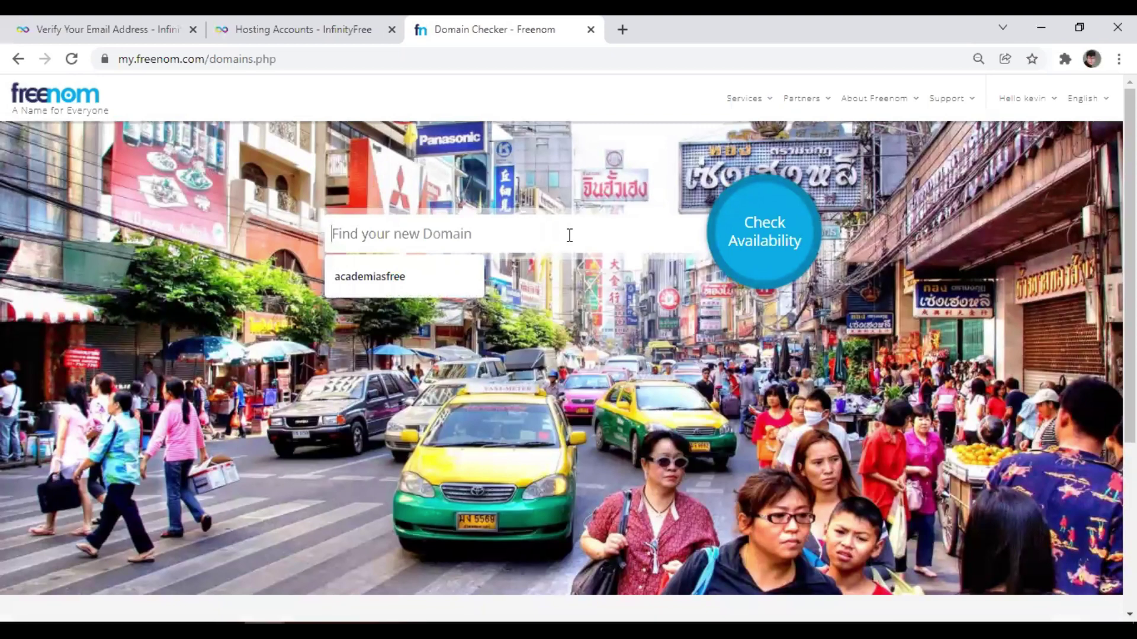
pyautogui.write('acad')
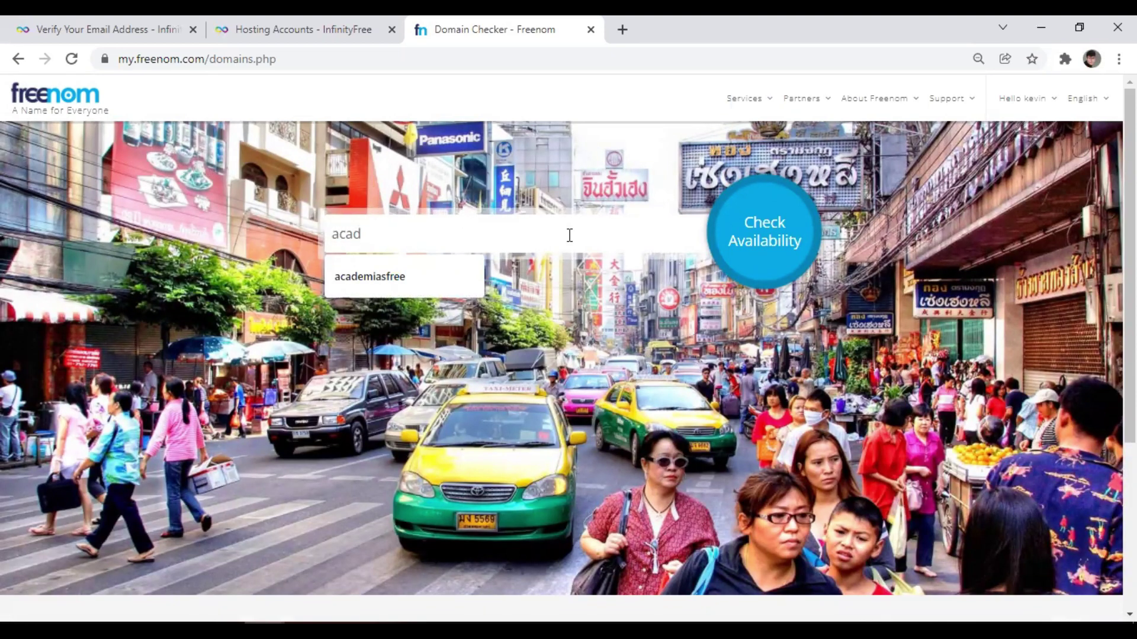
pyautogui.write('emiafree')
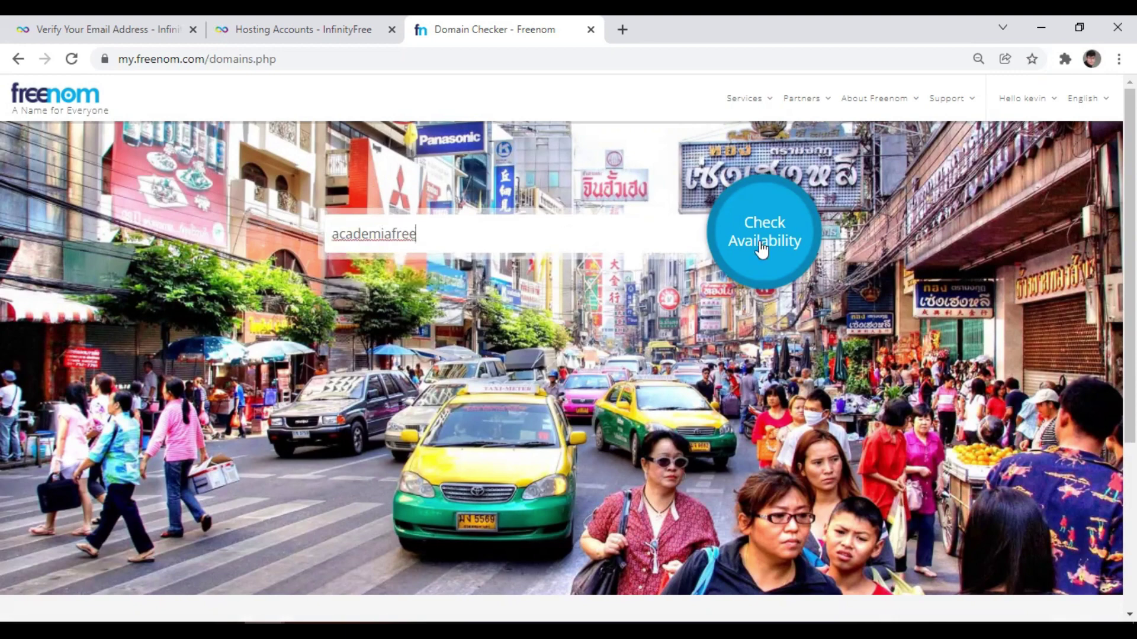
pyautogui.click(773, 243)
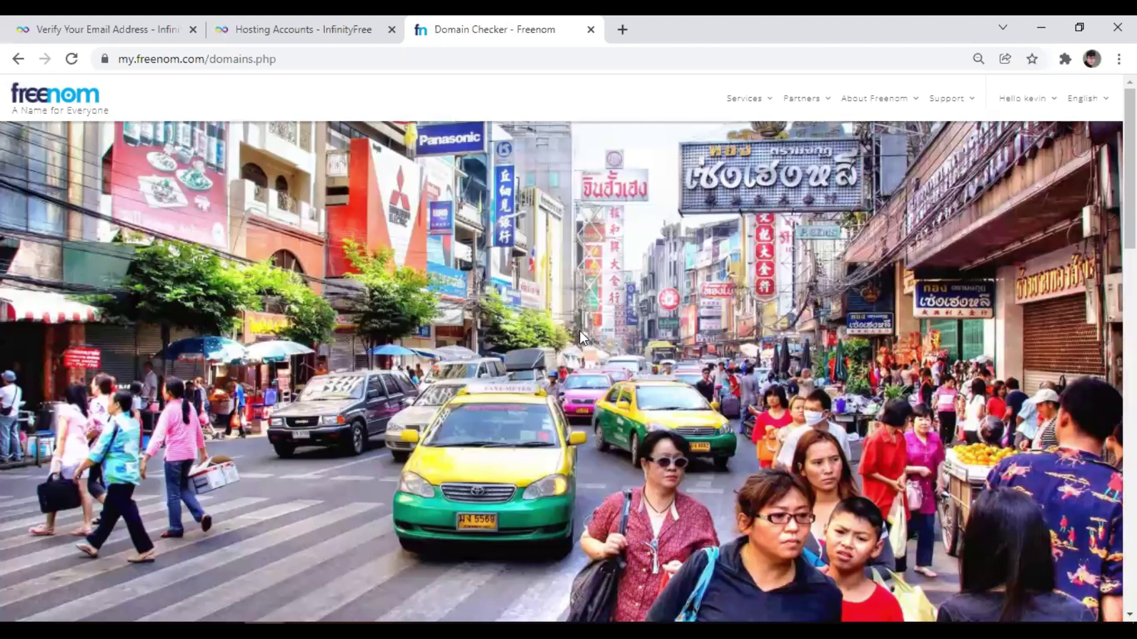
pyautogui.scroll(-3, 583, 338)
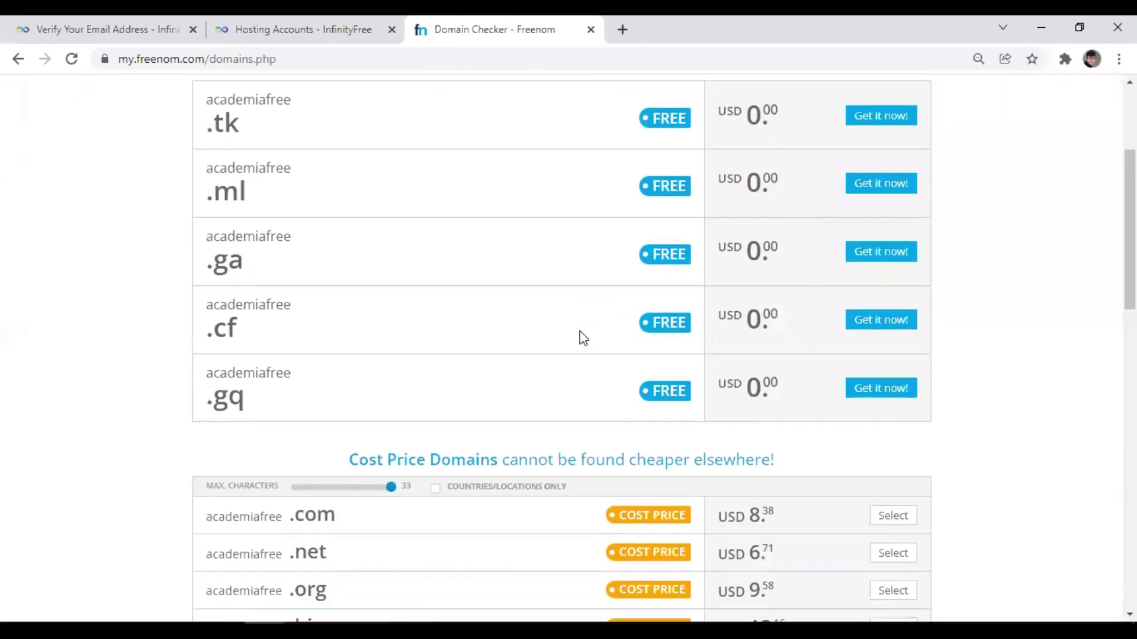
pyautogui.scroll(3, 583, 338)
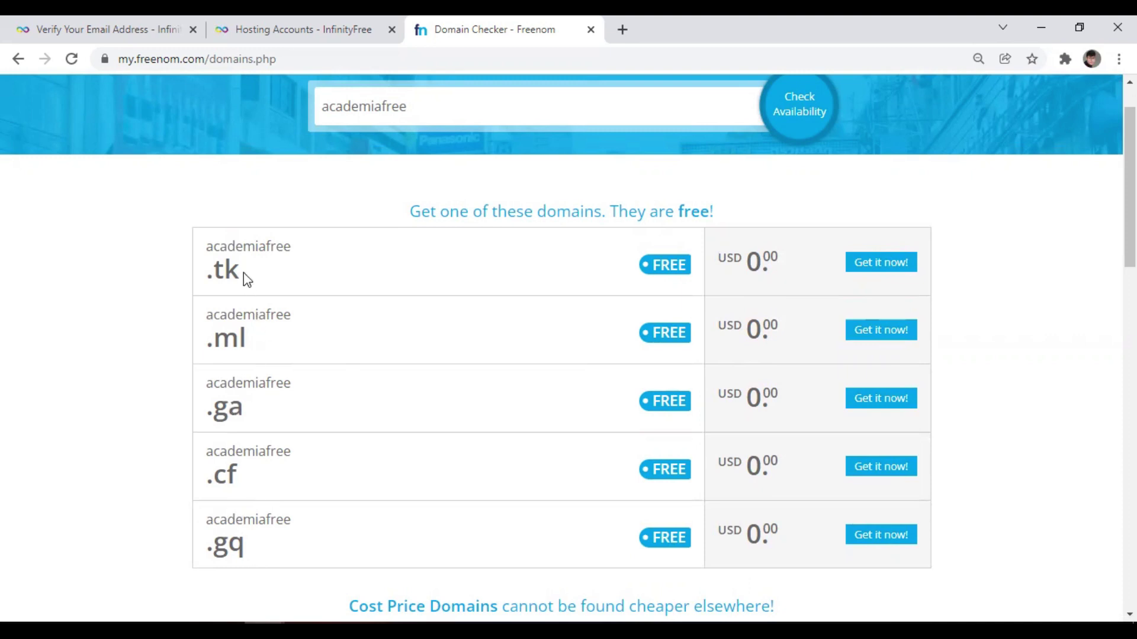
pyautogui.scroll(1, 244, 273)
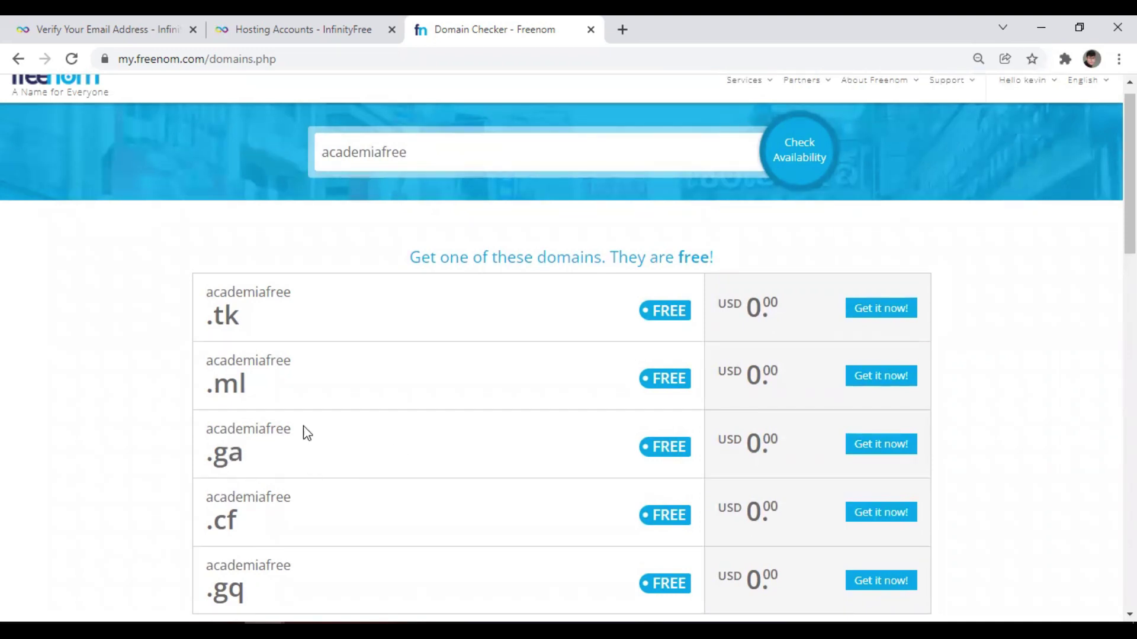
# Add the free academiafree.ga domain to the cart and proceed to checkout.
pyautogui.click(882, 455)
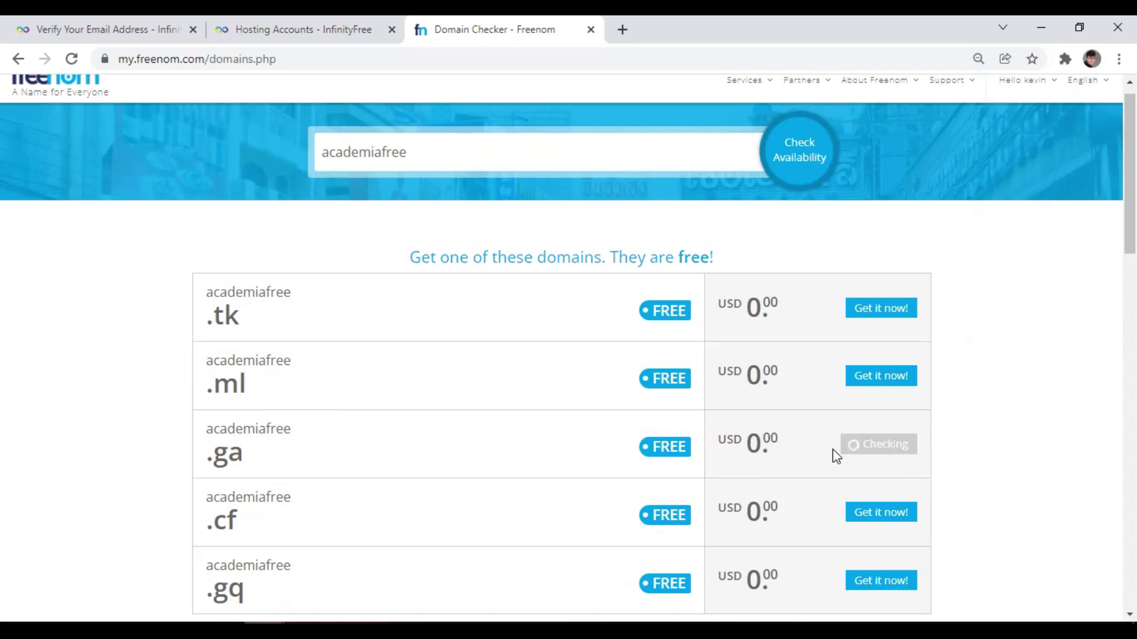
pyautogui.scroll(-1, 847, 445)
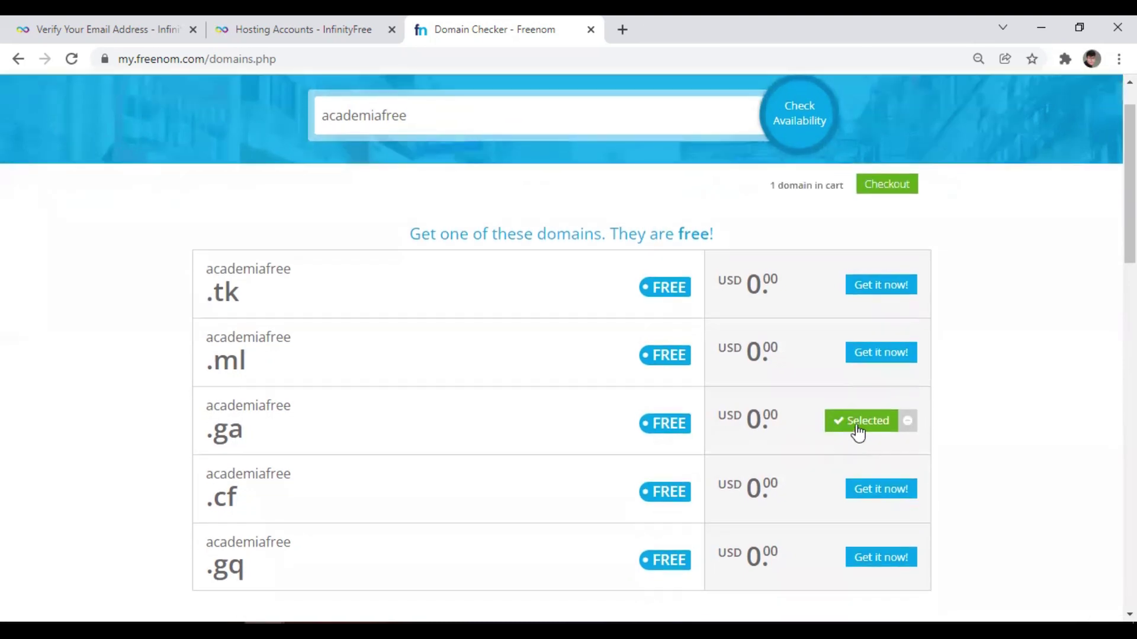
pyautogui.scroll(-15, 857, 432)
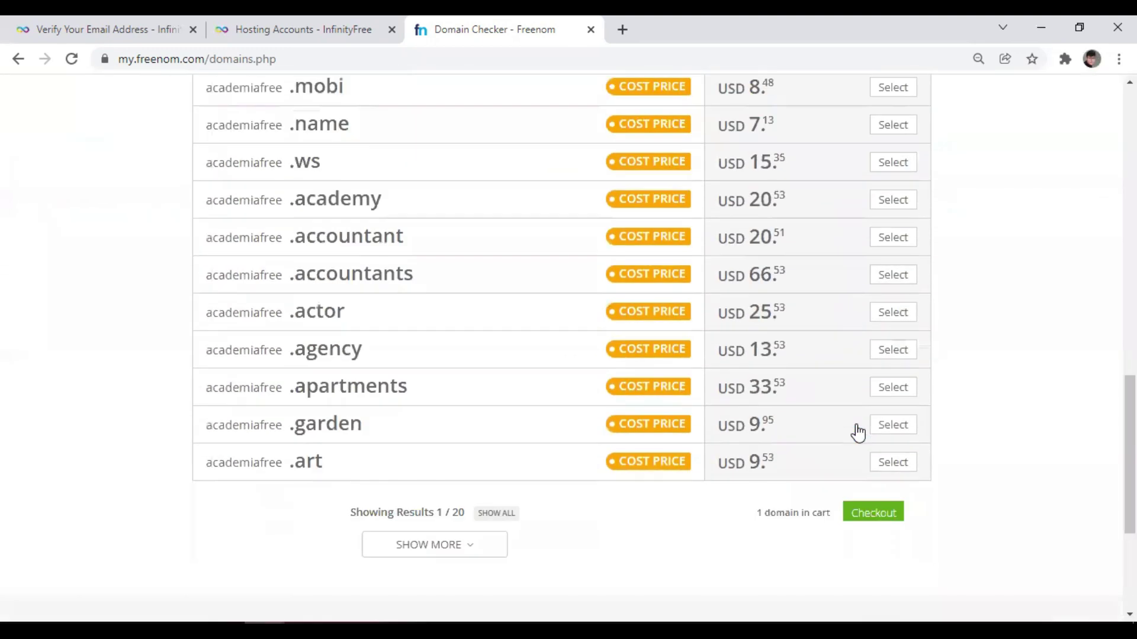
pyautogui.scroll(-2, 858, 431)
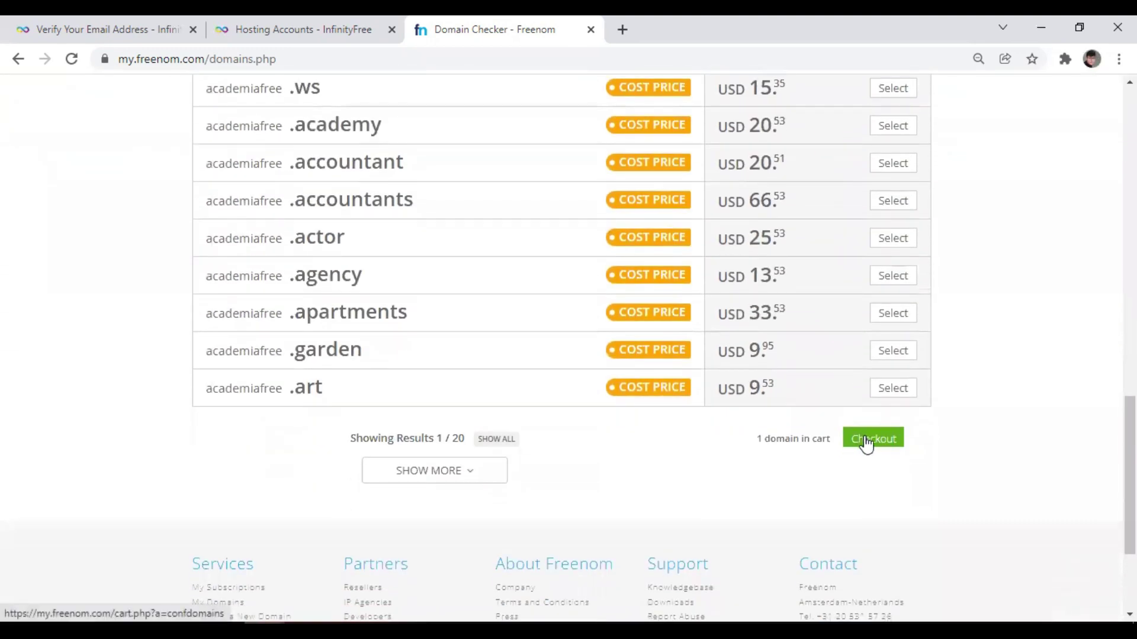
pyautogui.click(866, 441)
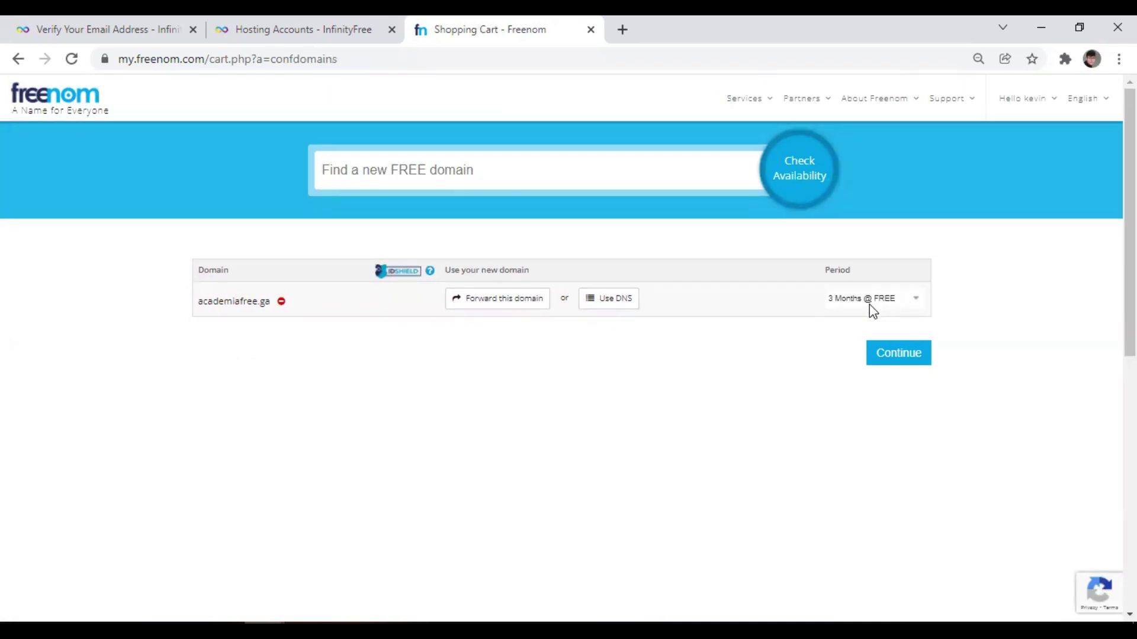
# Order academiafree.ga for 12 Months @ FREE, accept the terms, and select the issued order number.
pyautogui.click(868, 305)
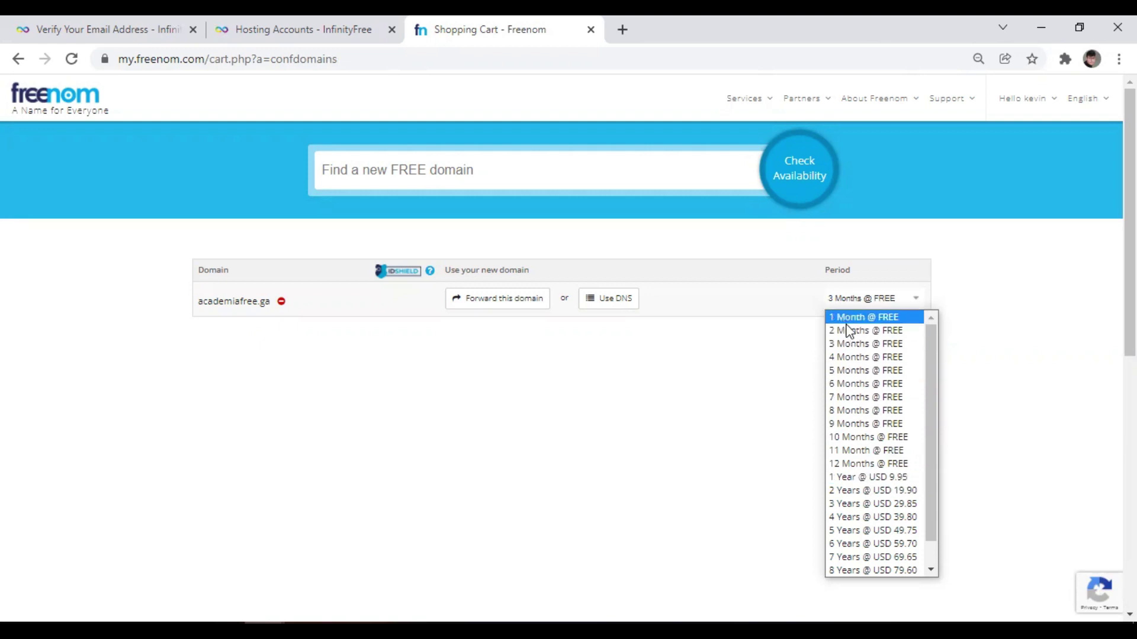
pyautogui.click(835, 466)
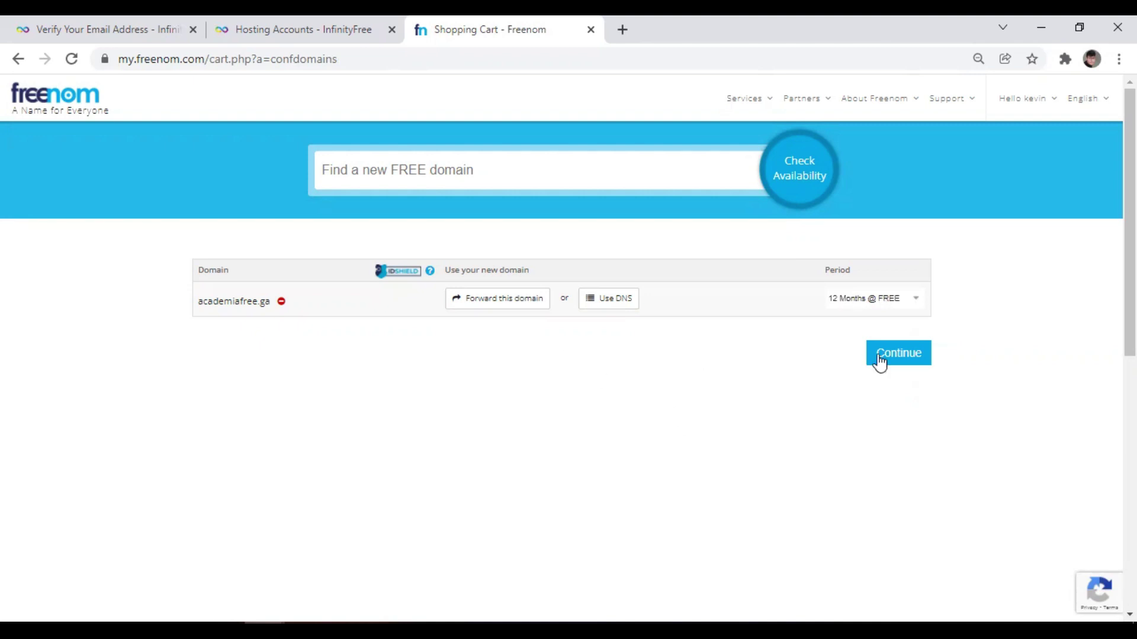
pyautogui.click(887, 363)
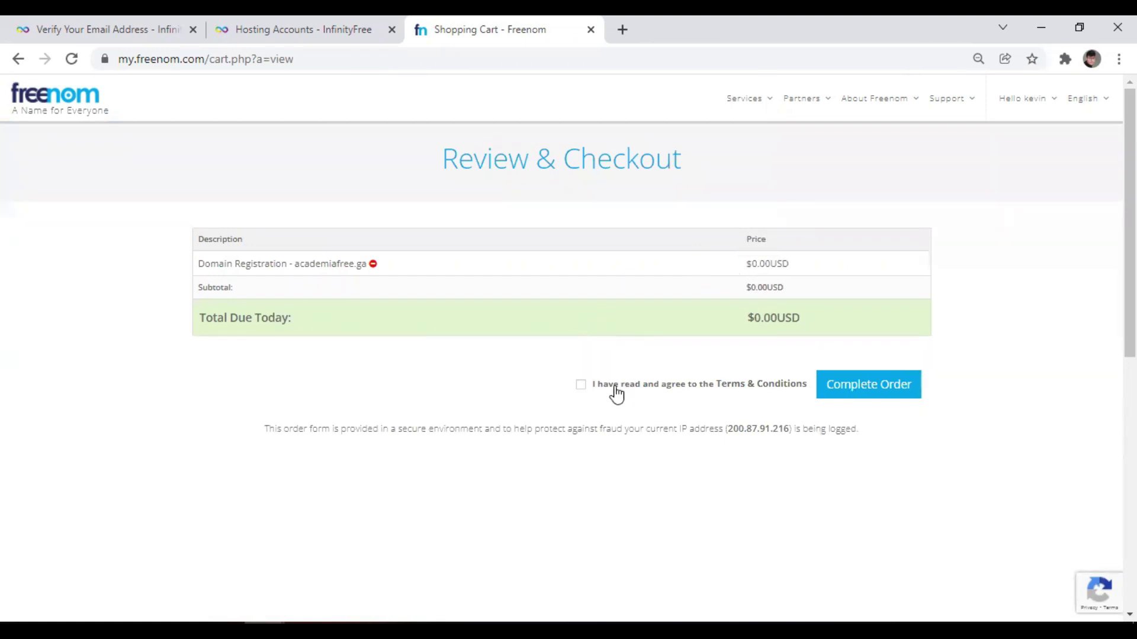
pyautogui.click(582, 386)
pyautogui.click(879, 394)
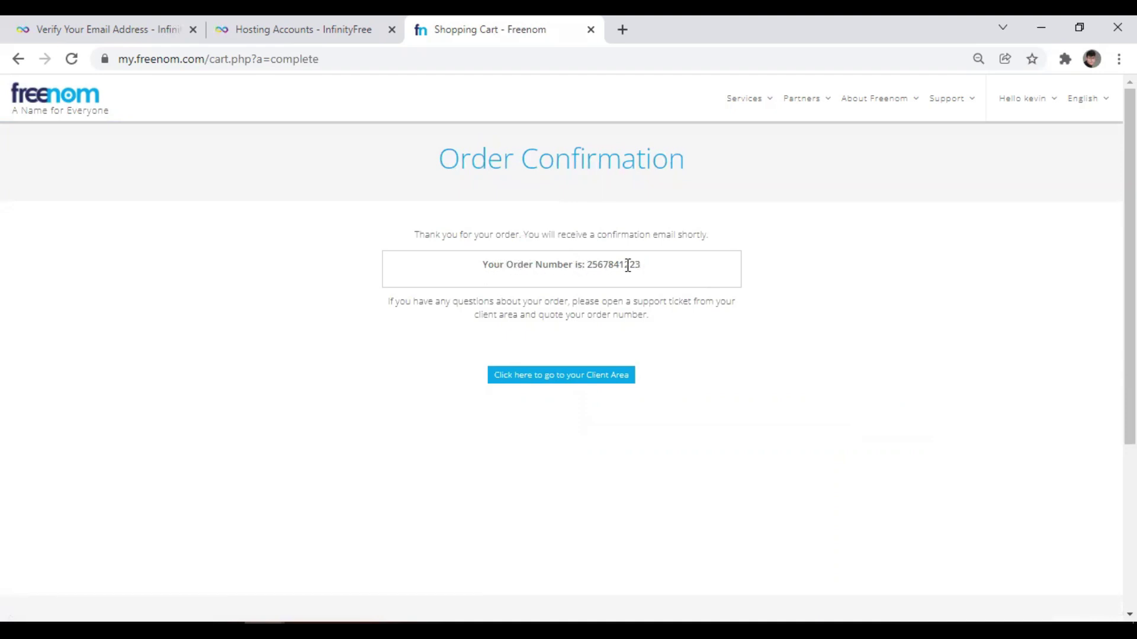
pyautogui.moveTo(641, 264); pyautogui.dragTo(588, 269)
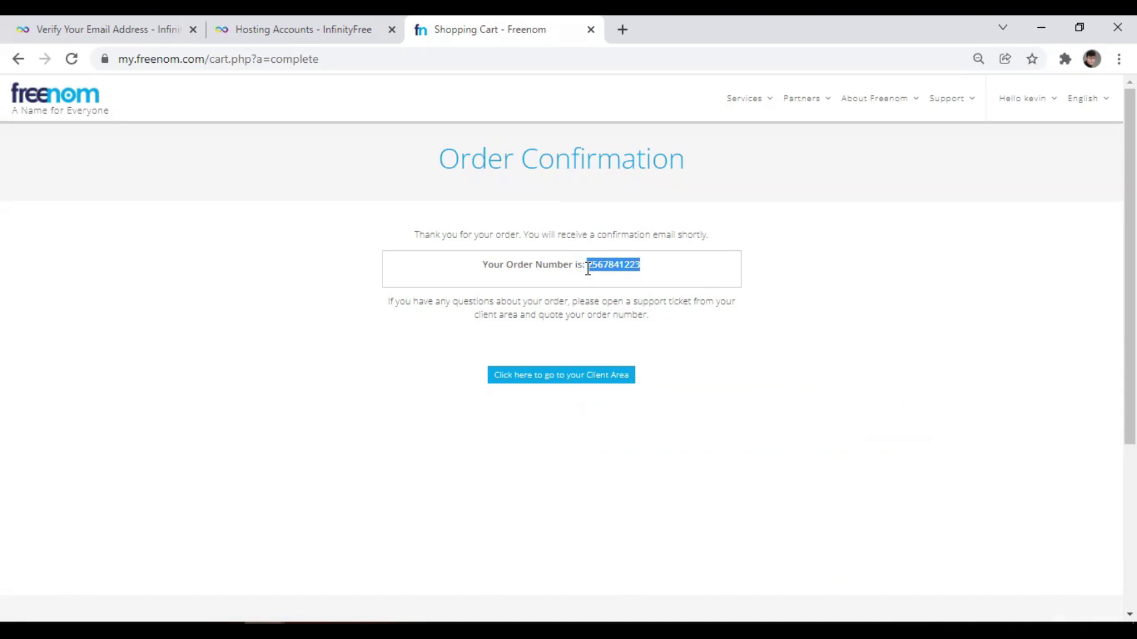
# Open Freenom's My Domains list under Services.
pyautogui.click(786, 320)
pyautogui.moveTo(759, 96)
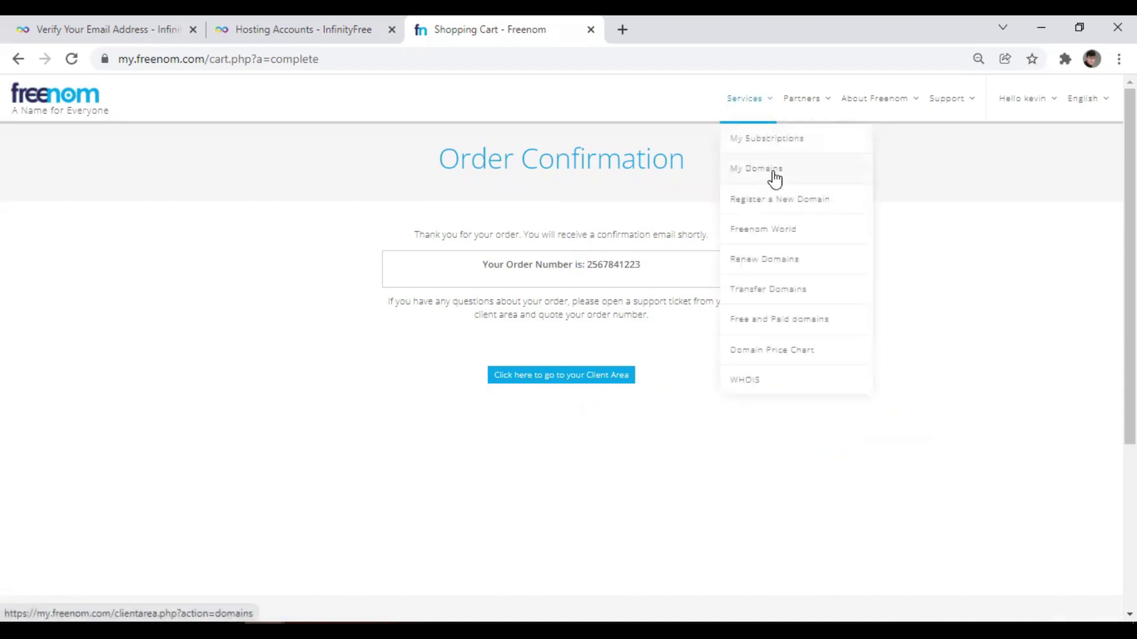
pyautogui.click(757, 168)
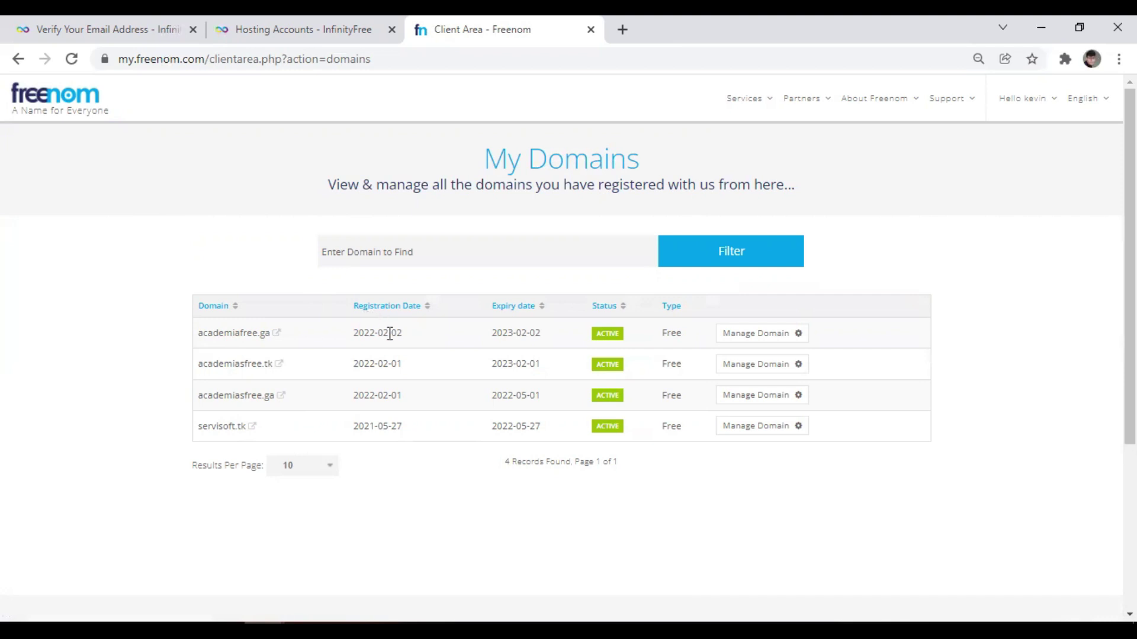
# Copy the academiafree.ga domain name from the domains list.
pyautogui.scroll(-1, 388, 331)
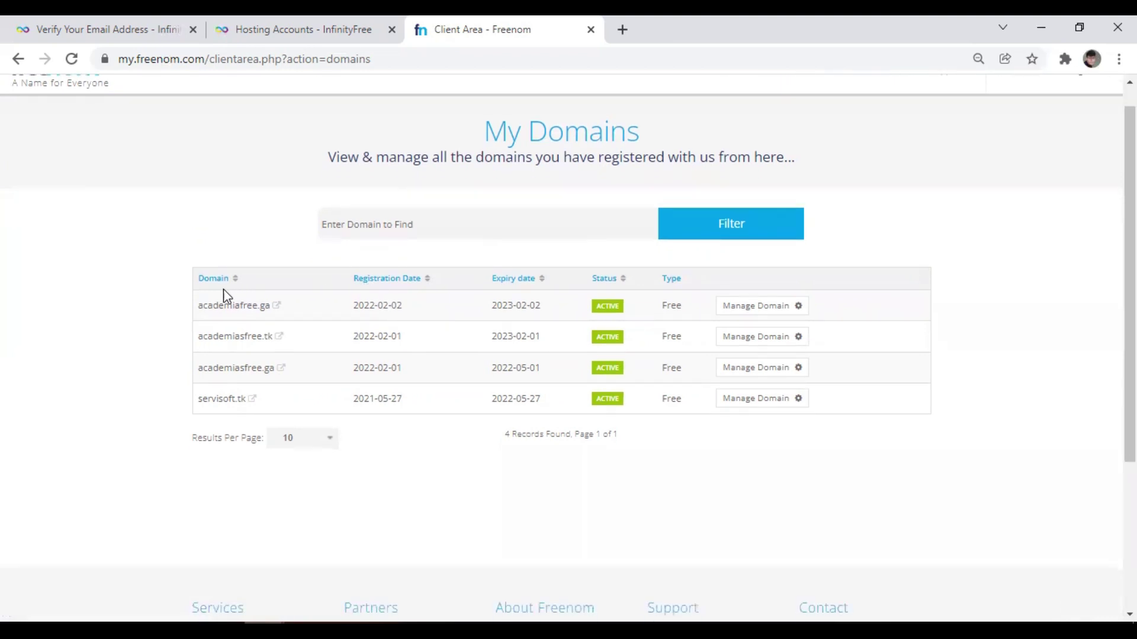
pyautogui.moveTo(196, 306); pyautogui.dragTo(269, 306)
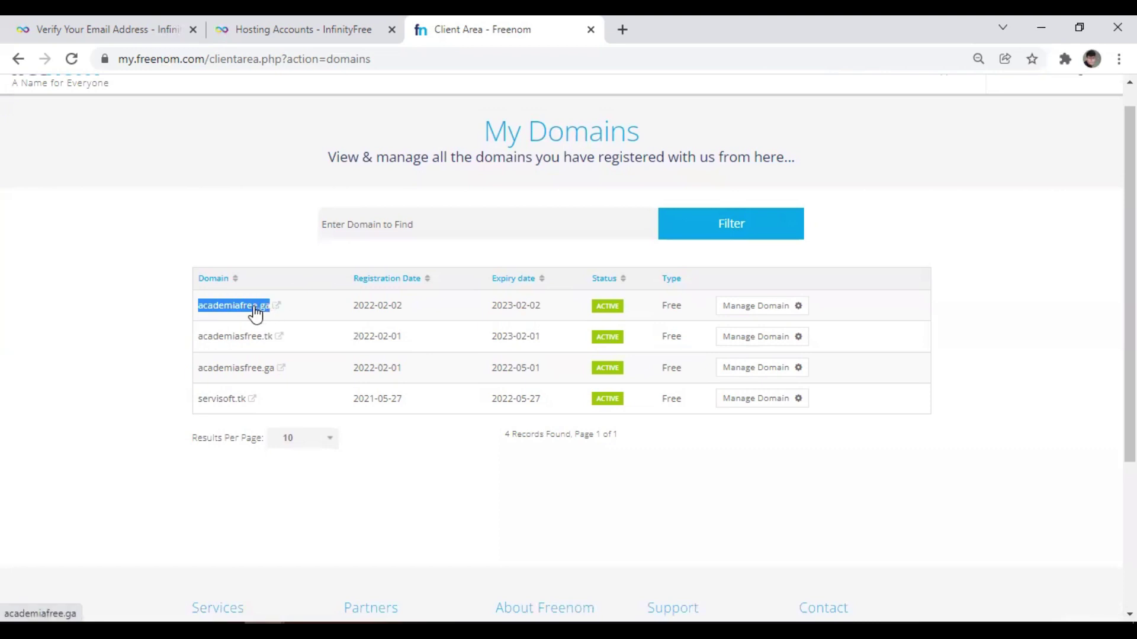
pyautogui.rightClick(256, 314)
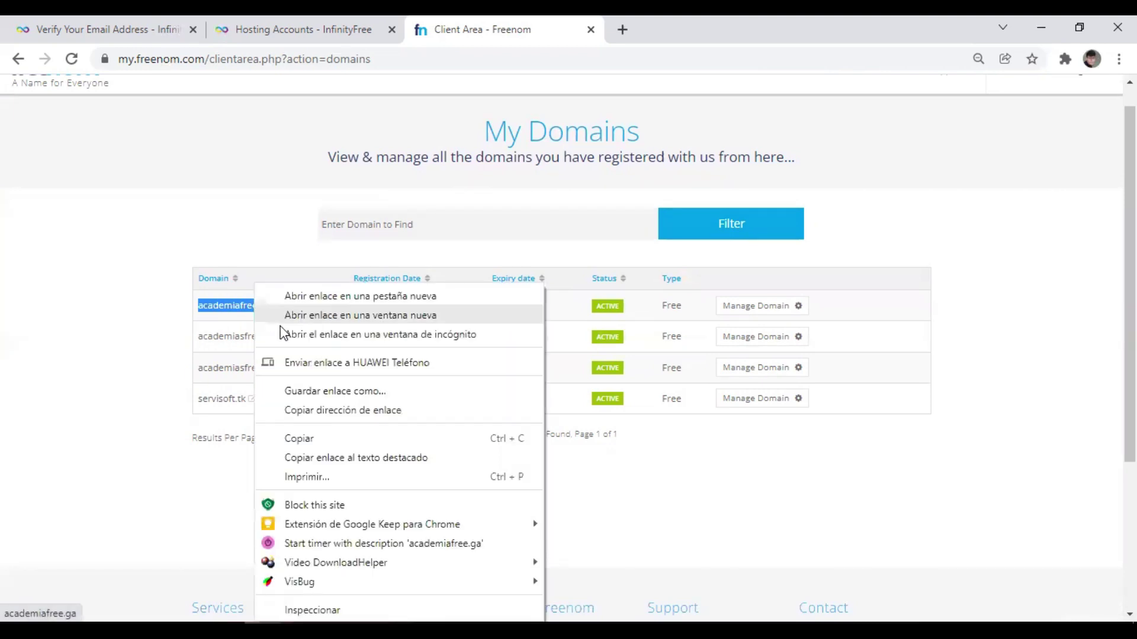
pyautogui.click(300, 439)
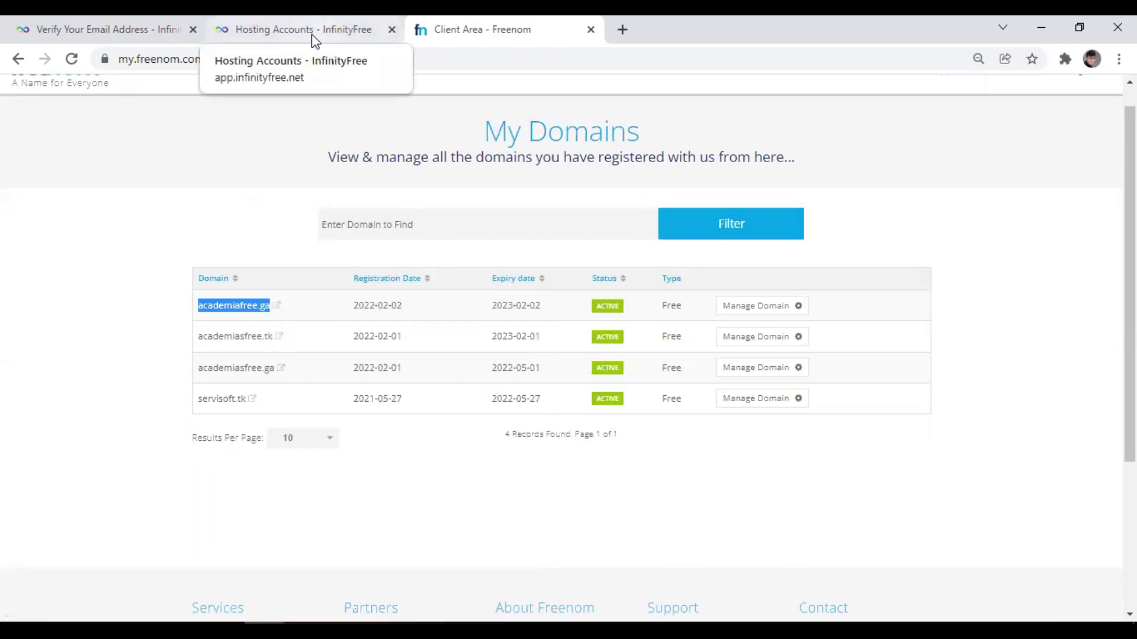
# Start creating a new hosting account from InfinityFree's accounts page.
pyautogui.click(312, 34)
pyautogui.scroll(-3, 195, 454)
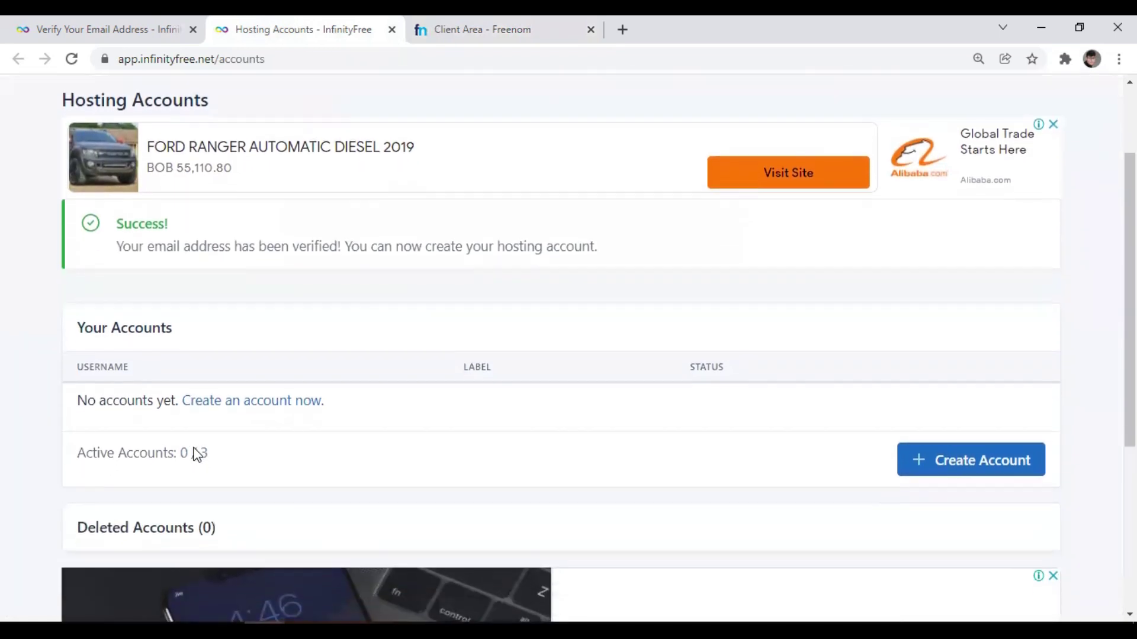
pyautogui.scroll(-4, 195, 454)
pyautogui.scroll(7, 195, 455)
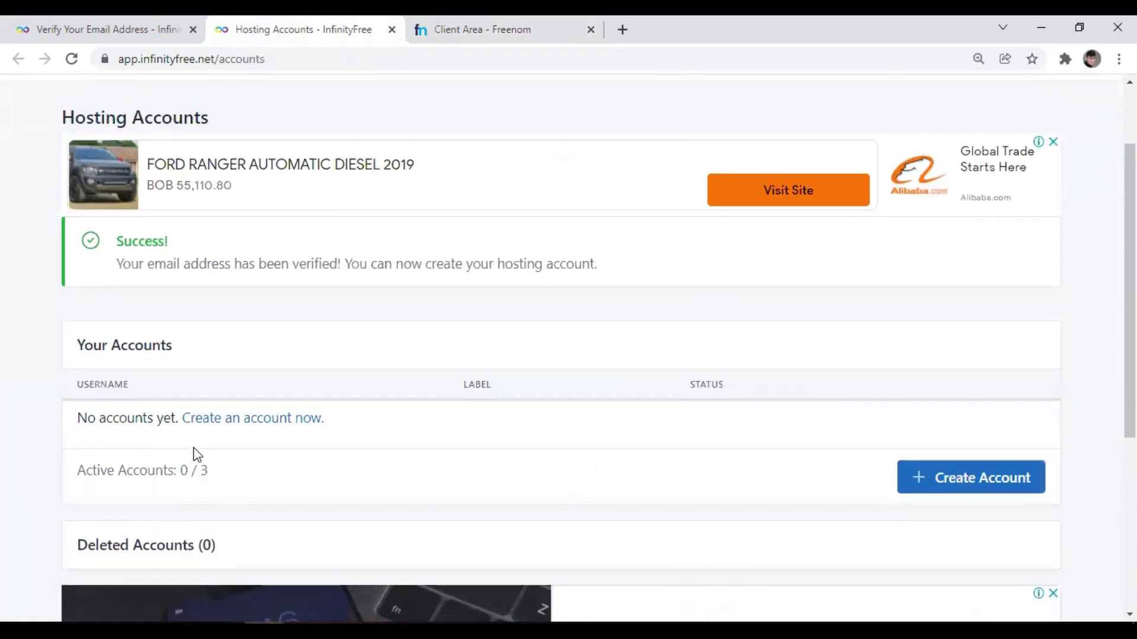
pyautogui.scroll(-2, 197, 455)
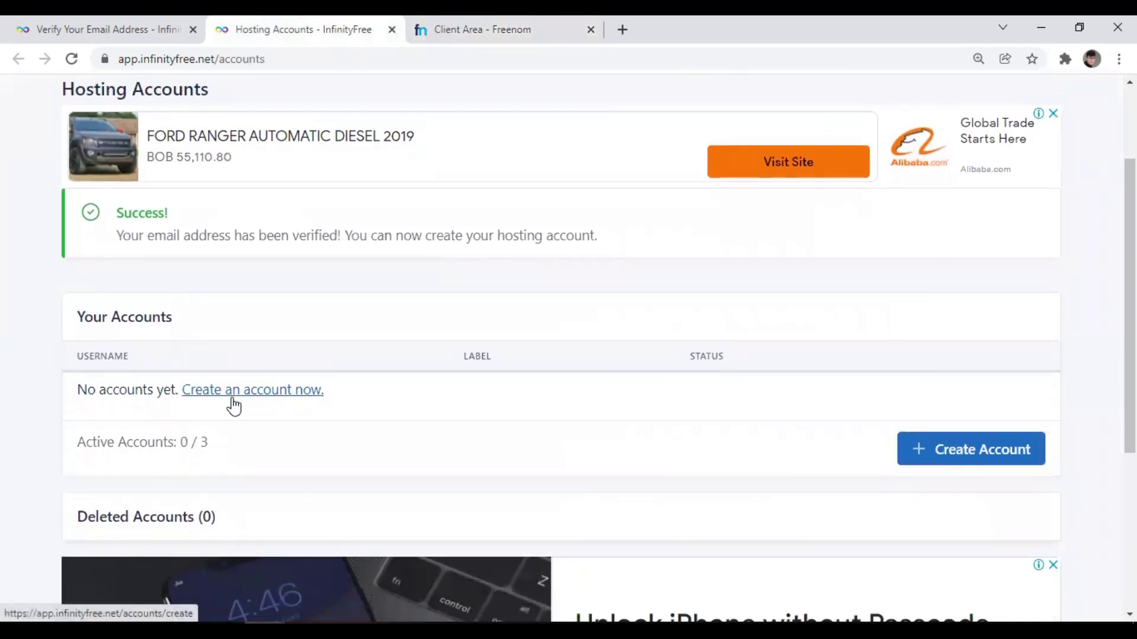
pyautogui.click(952, 452)
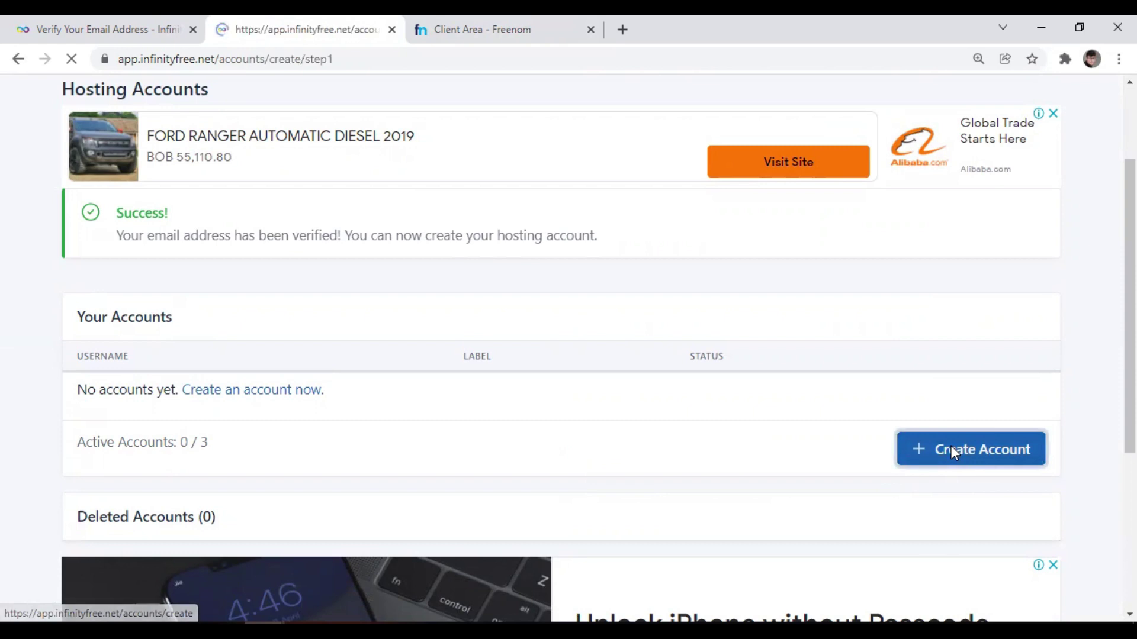
pyautogui.scroll(-3, 499, 450)
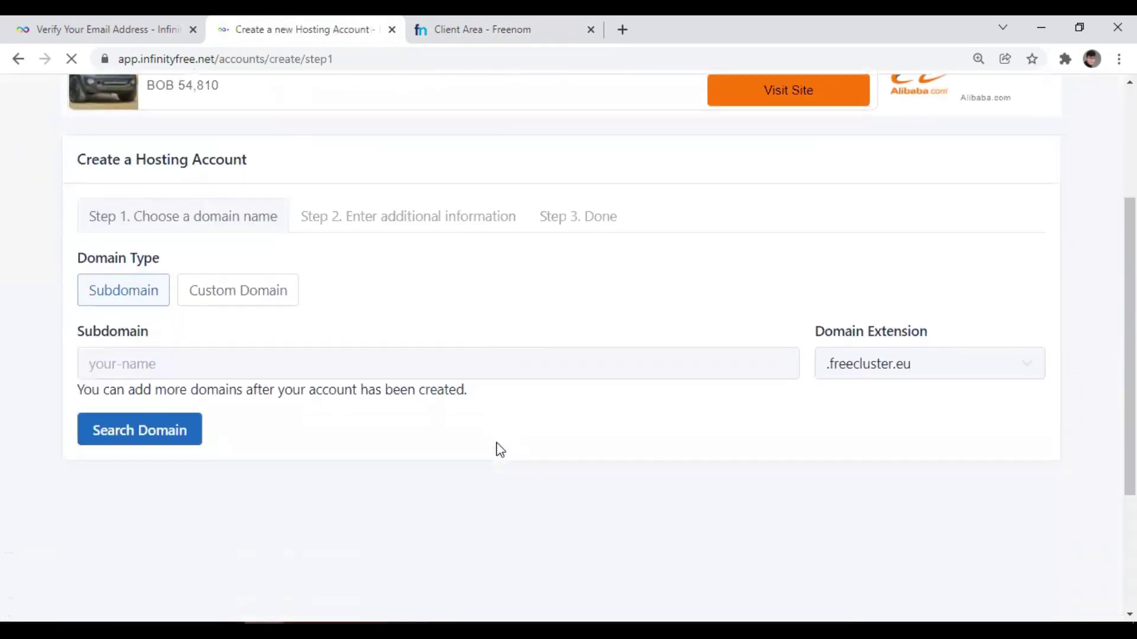
pyautogui.scroll(1, 273, 262)
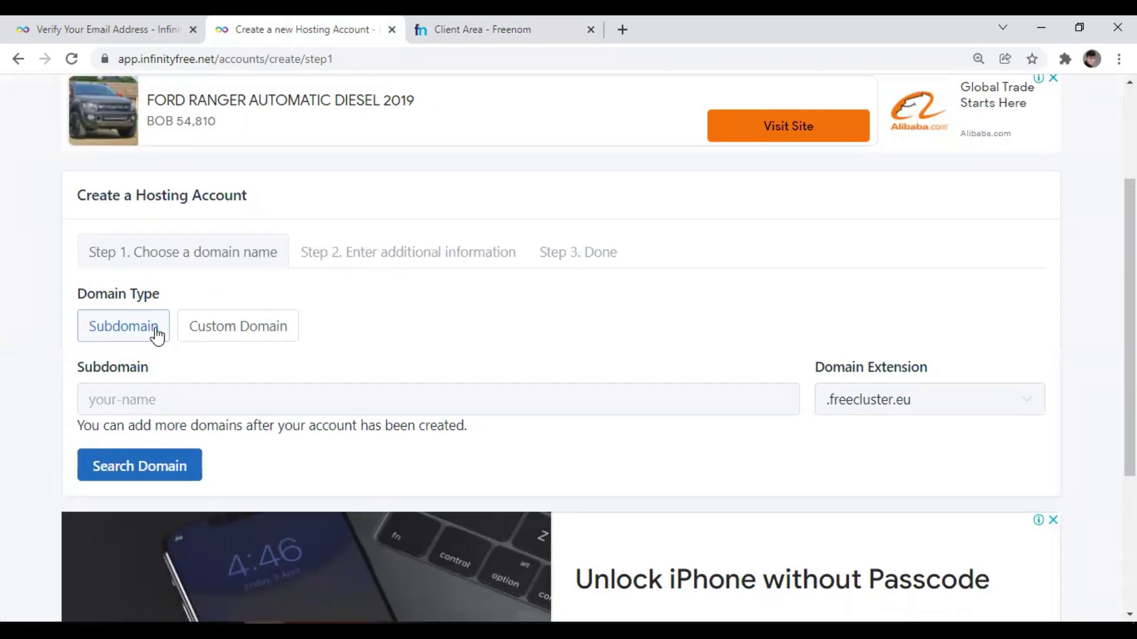
# Choose Custom Domain, enter academiafree.ga and search to confirm it is available.
pyautogui.click(223, 334)
pyautogui.scroll(-1, 266, 303)
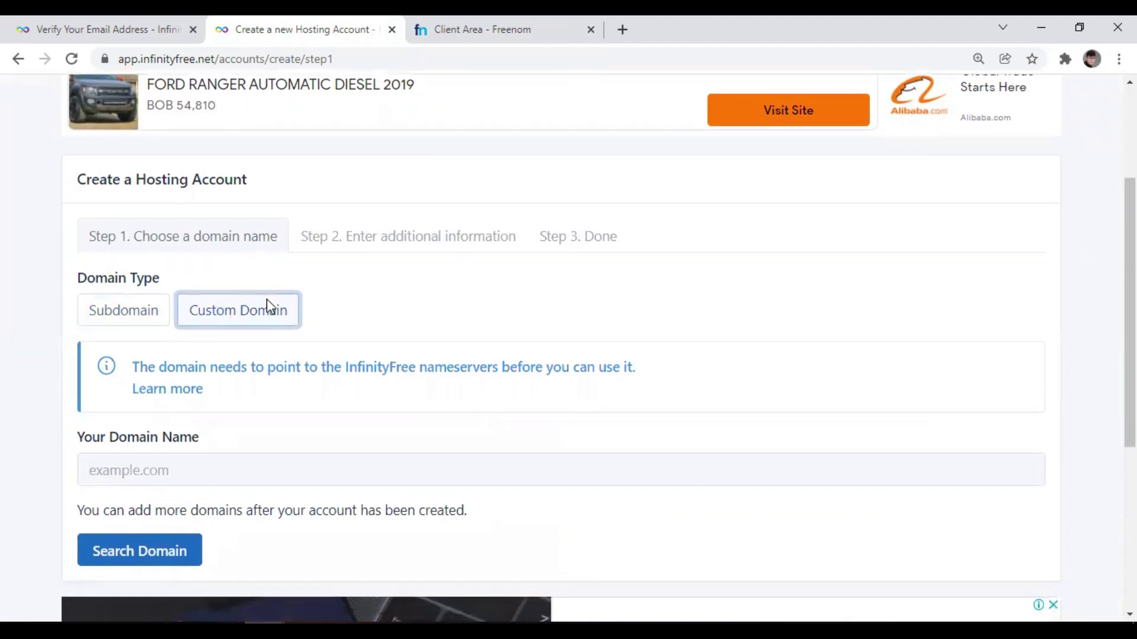
pyautogui.scroll(-2, 267, 302)
pyautogui.click(215, 325)
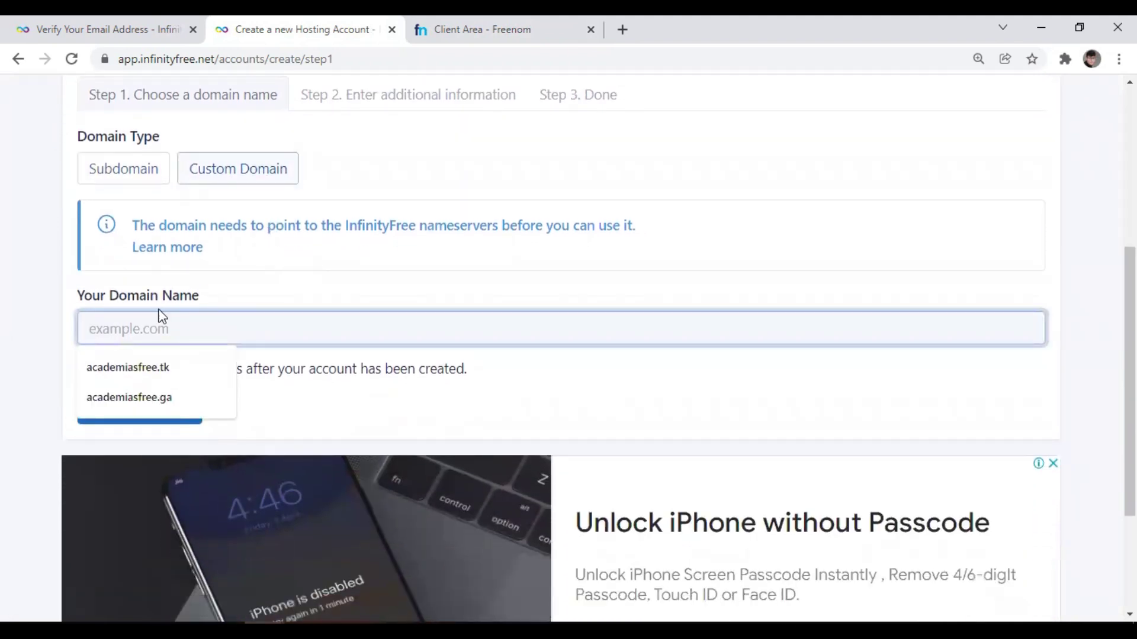
pyautogui.press('Down')
pyautogui.press('Down')
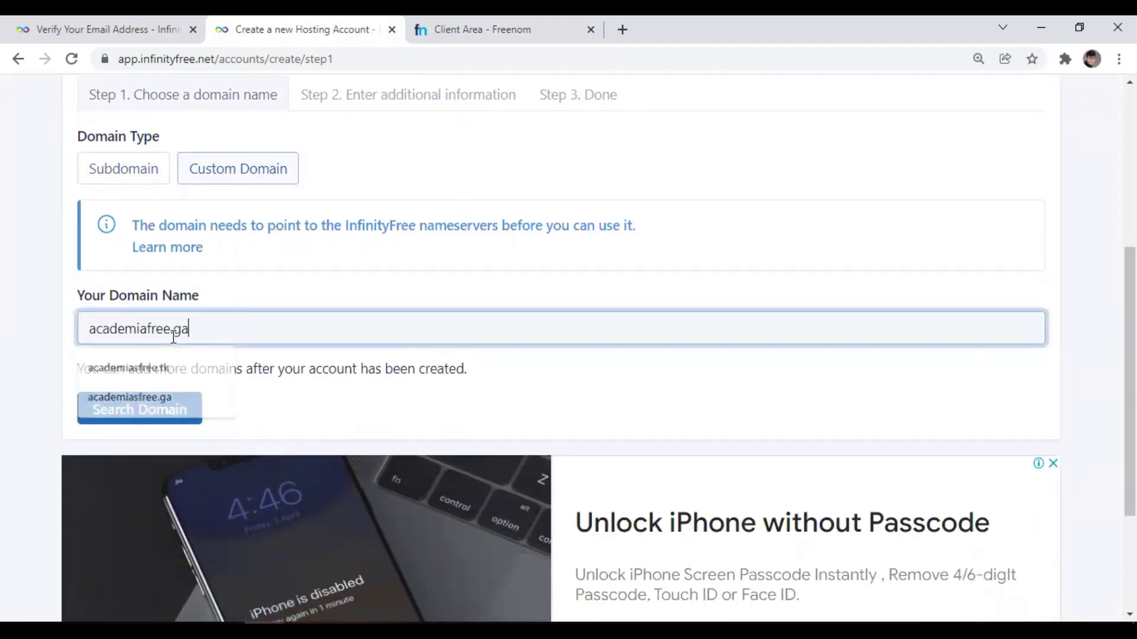
pyautogui.press('Return')
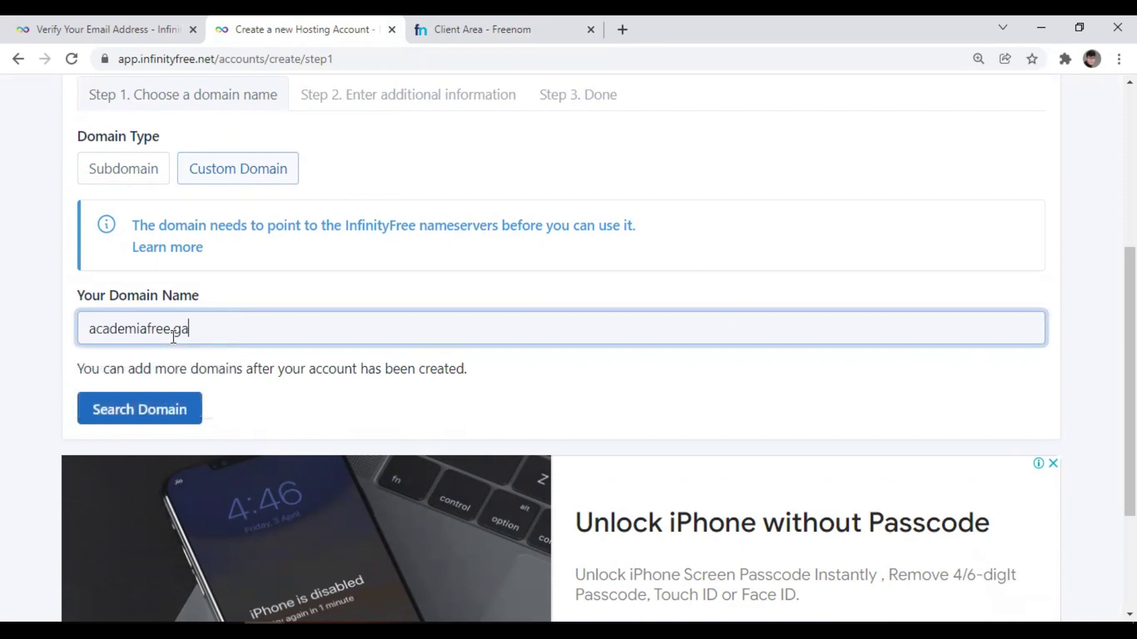
pyautogui.scroll(1, 173, 337)
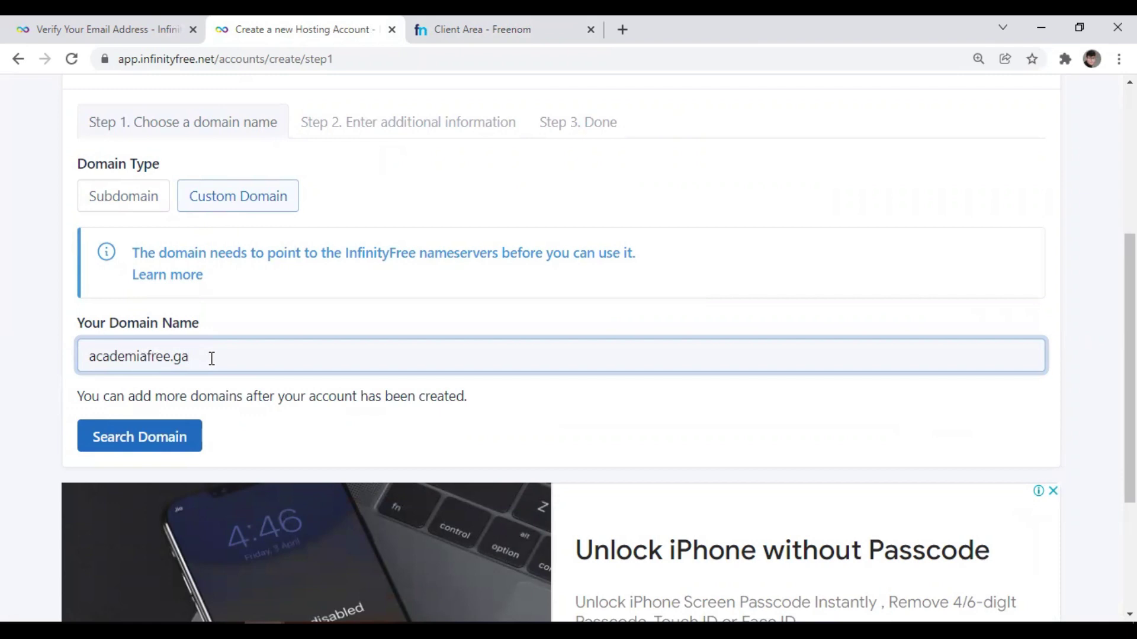
pyautogui.click(143, 447)
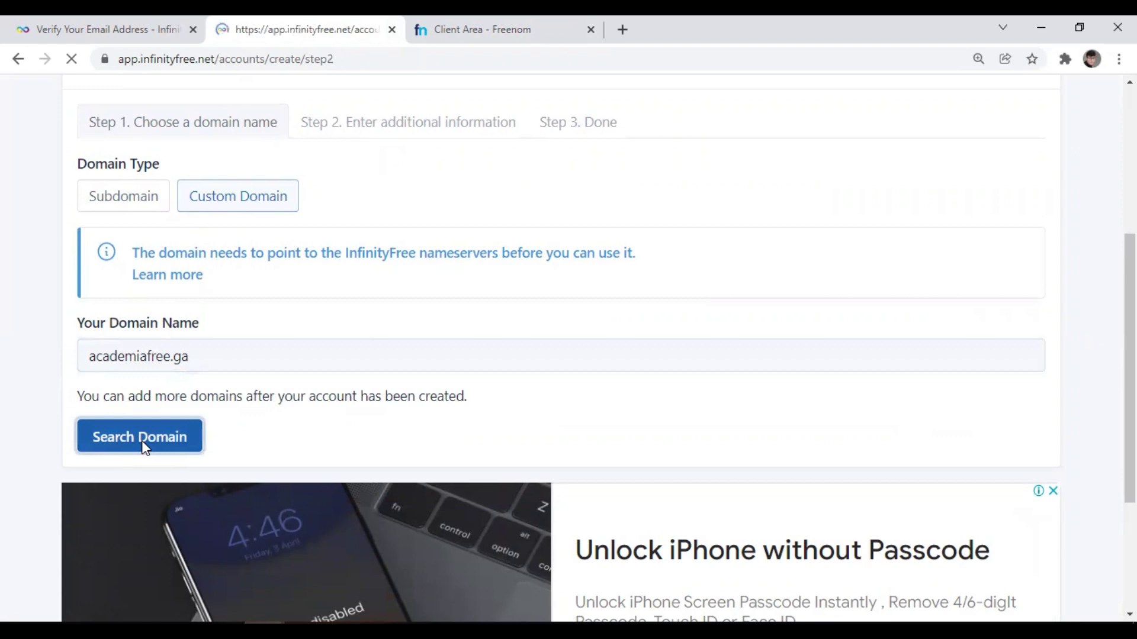
pyautogui.scroll(-4, 198, 424)
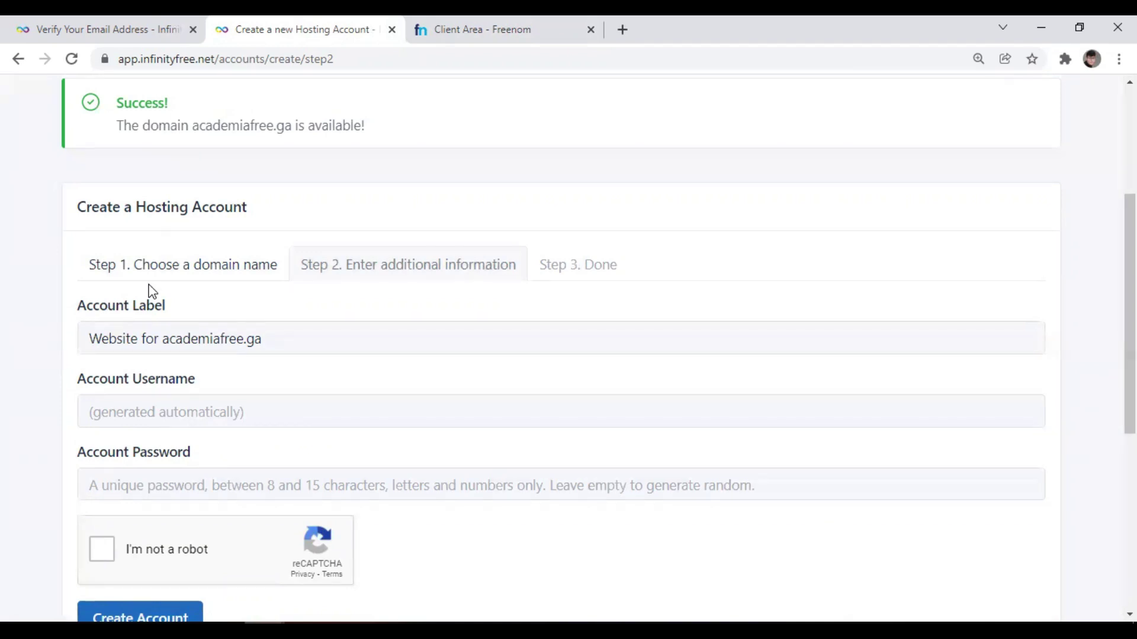
# Switch academiafree.ga to custom nameservers under Freenom's Manage Domain > Nameservers.
pyautogui.click(472, 33)
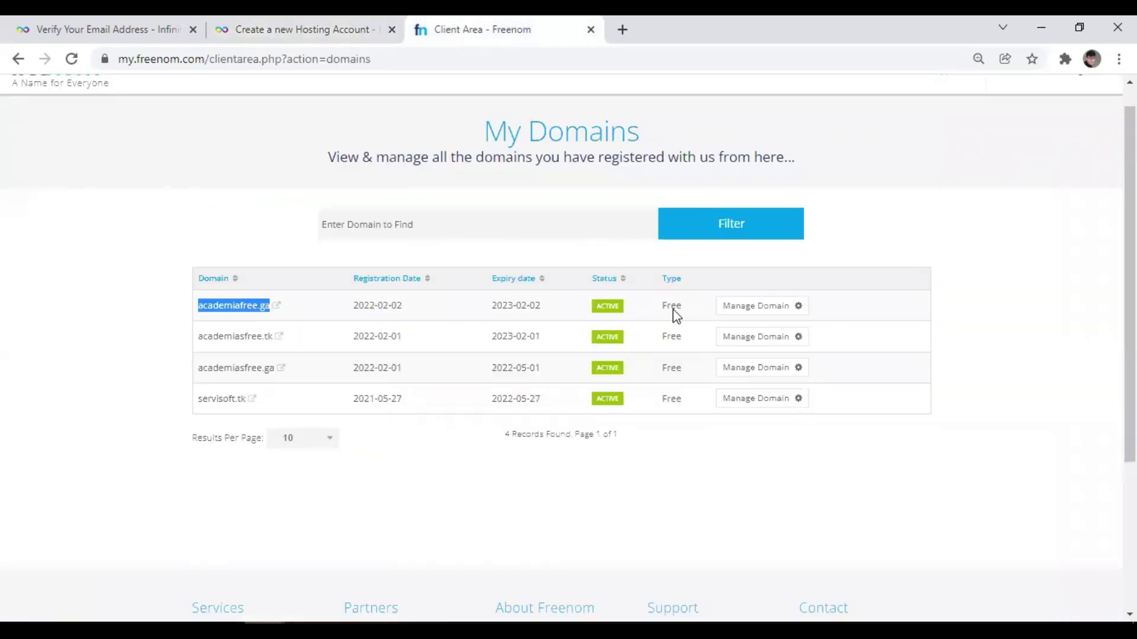
pyautogui.click(758, 312)
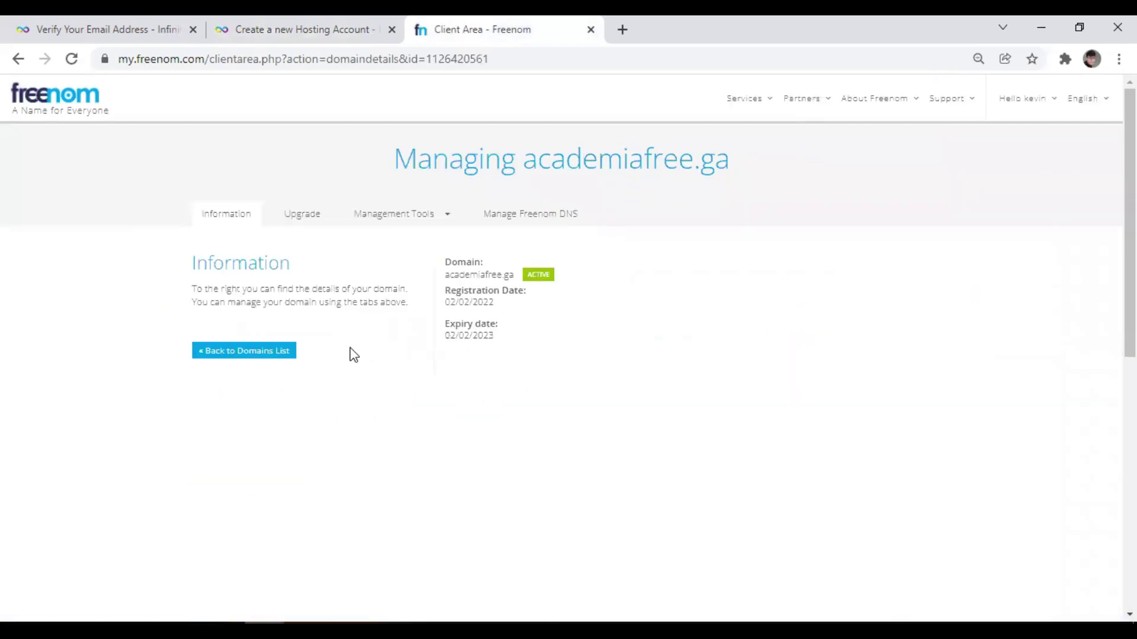
pyautogui.click(436, 224)
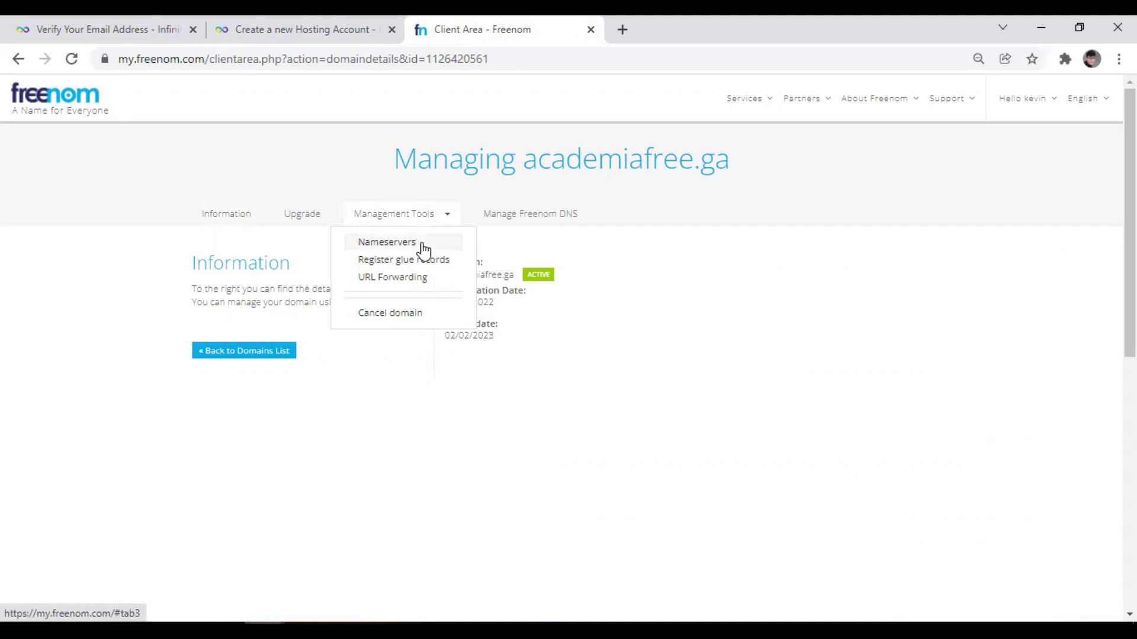
pyautogui.click(423, 244)
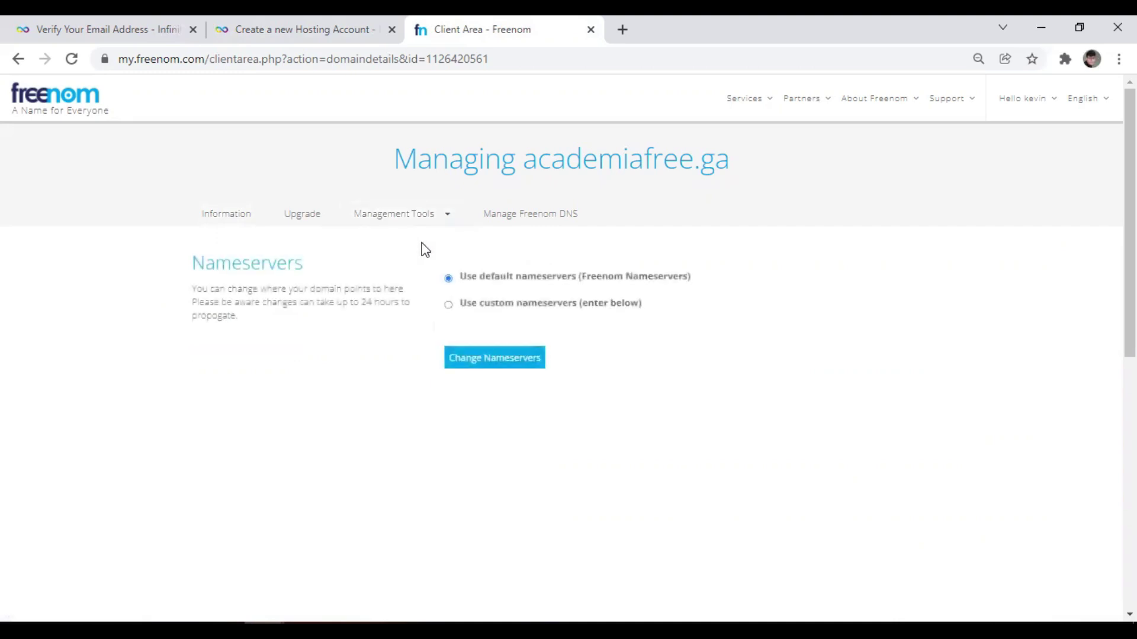
pyautogui.click(449, 305)
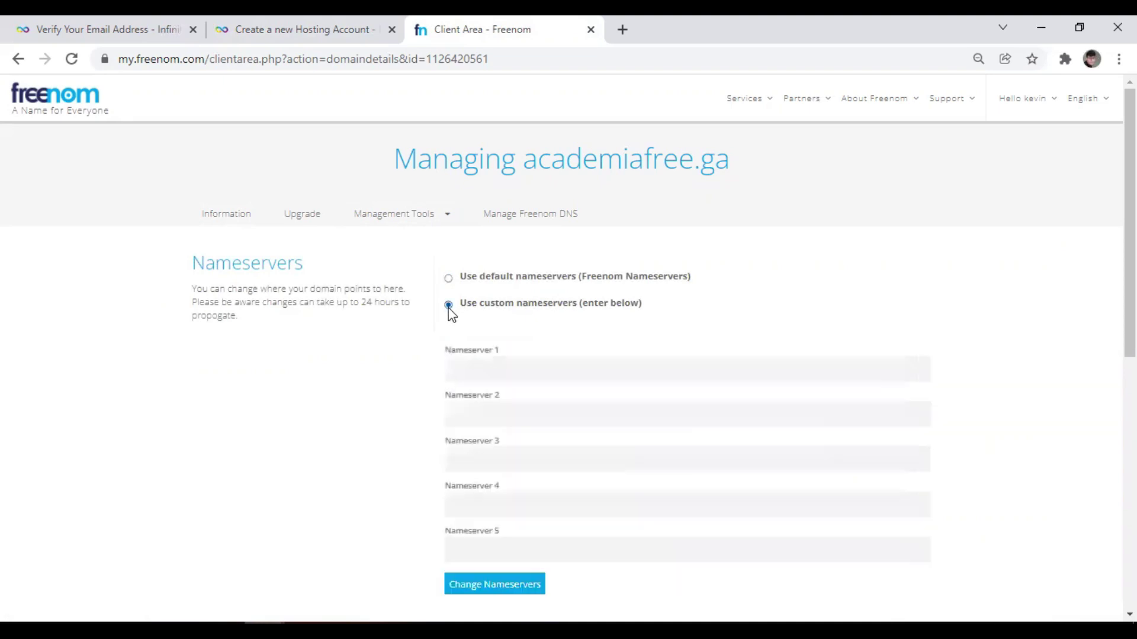
pyautogui.click(473, 365)
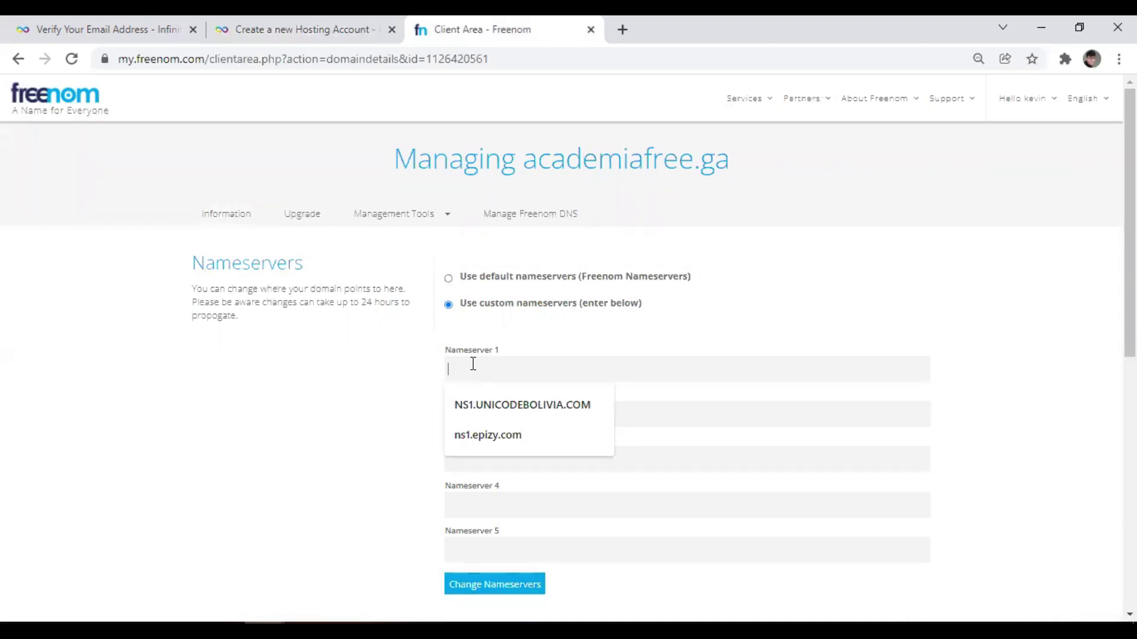
pyautogui.hotkey('alt', 'Tab')
# Copy ns1.epizy.com from the notes into Nameserver 1.
pyautogui.click(373, 227)
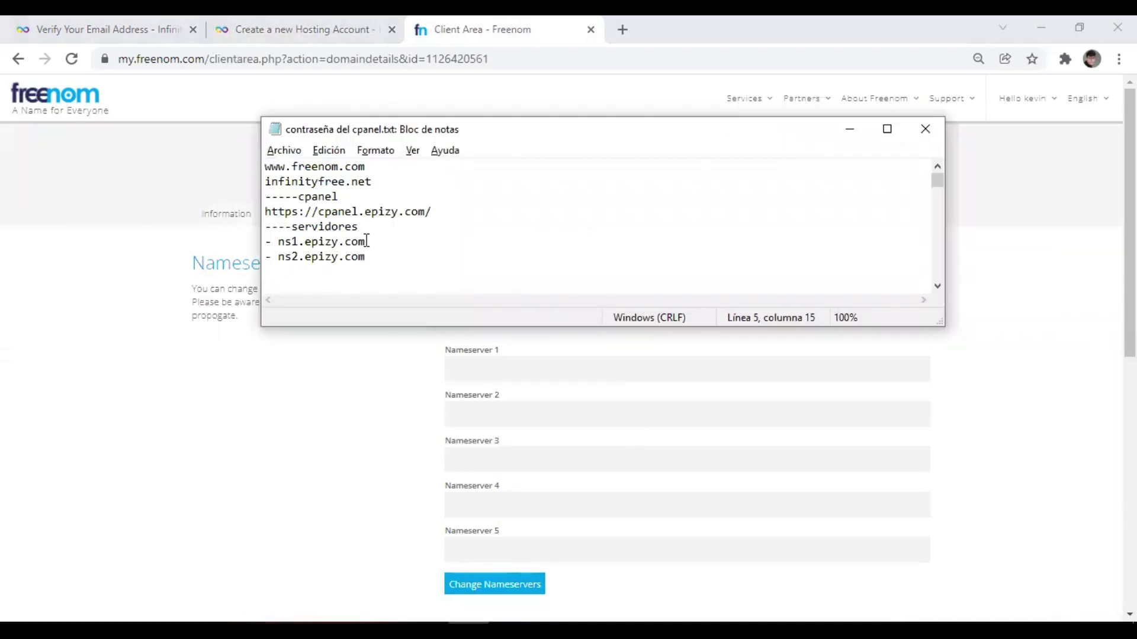
pyautogui.moveTo(373, 242); pyautogui.dragTo(281, 243)
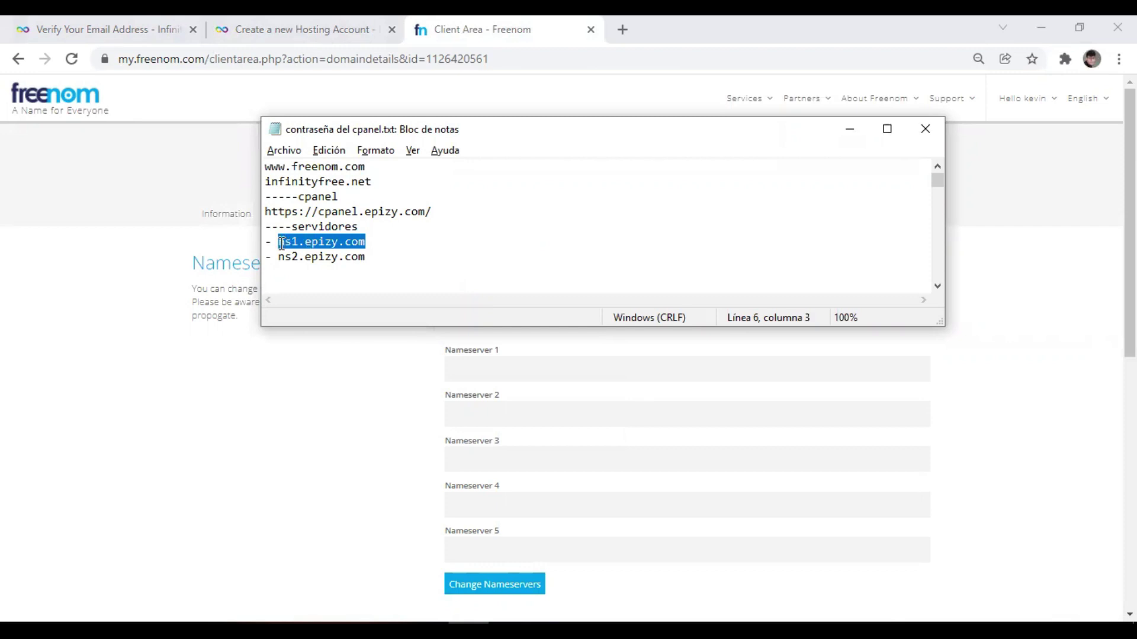
pyautogui.hotkey('ctrl', 'c')
pyautogui.click(488, 361)
pyautogui.hotkey('ctrl', 'v')
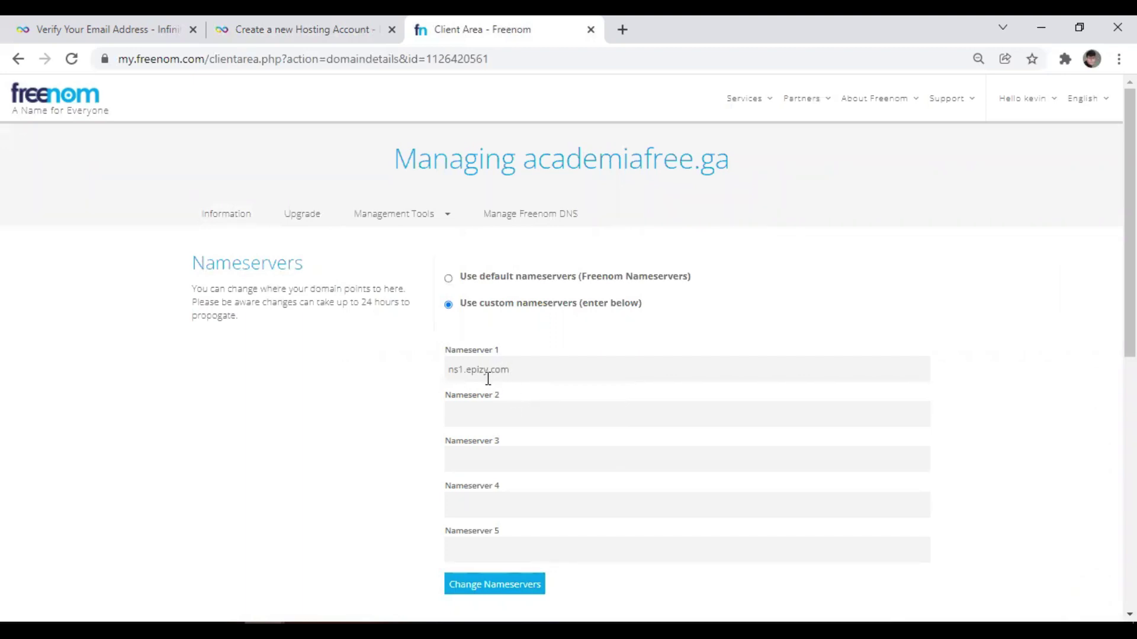
# Enter ns2.epizy.com as Nameserver 2 and save the nameserver change.
pyautogui.click(490, 419)
pyautogui.hotkey('ctrl', 'v')
pyautogui.press('BackSpace')
pyautogui.write('2')
pyautogui.scroll(-6, 451, 462)
pyautogui.scroll(1, 455, 438)
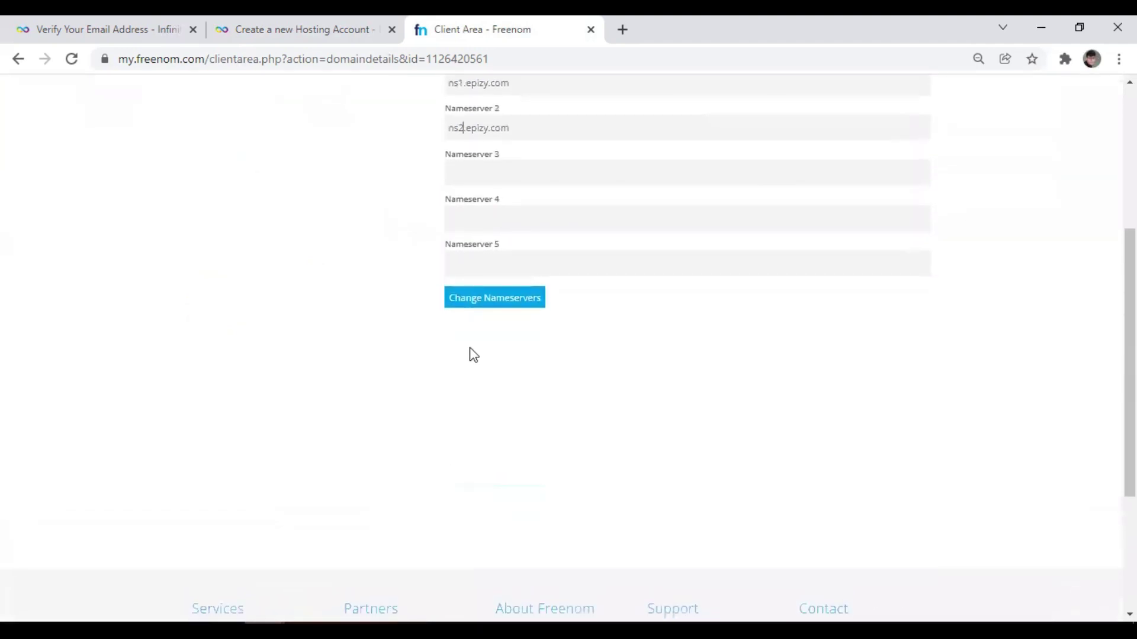
pyautogui.click(479, 313)
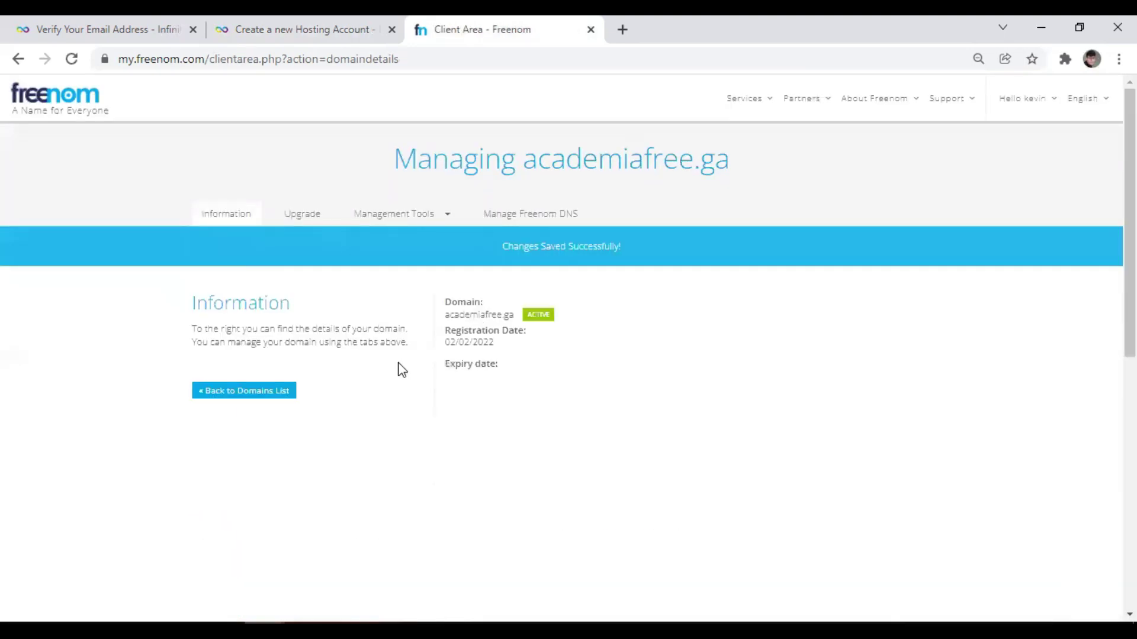
pyautogui.scroll(-1, 397, 368)
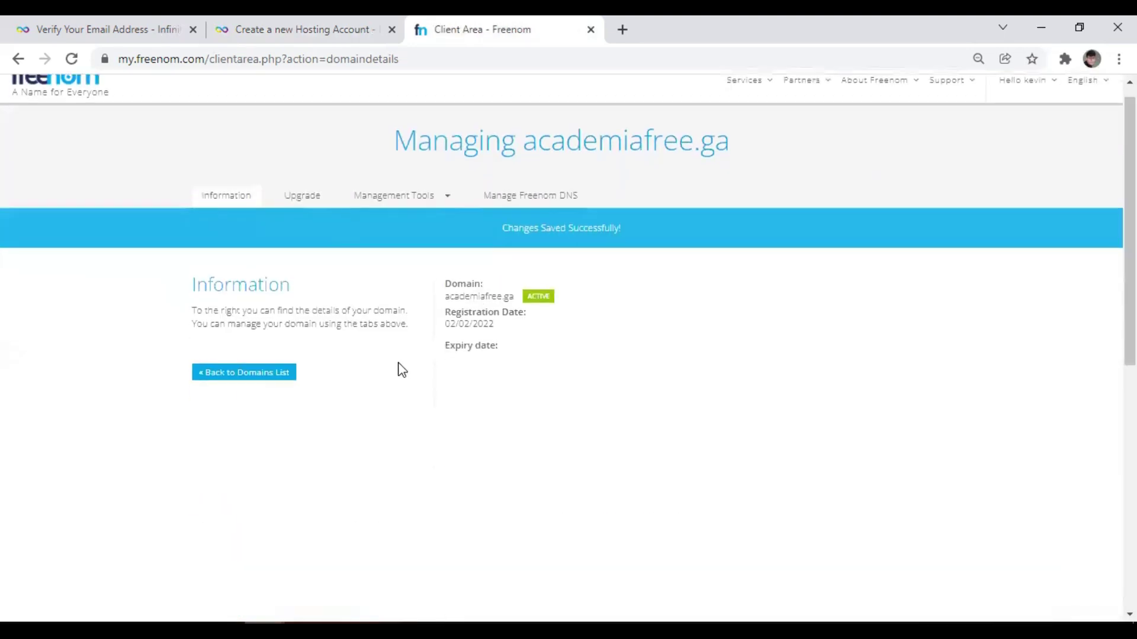
# Pass the robot check and submit the academiafree.ga hosting account, reaching Step 3. Done.
pyautogui.click(304, 31)
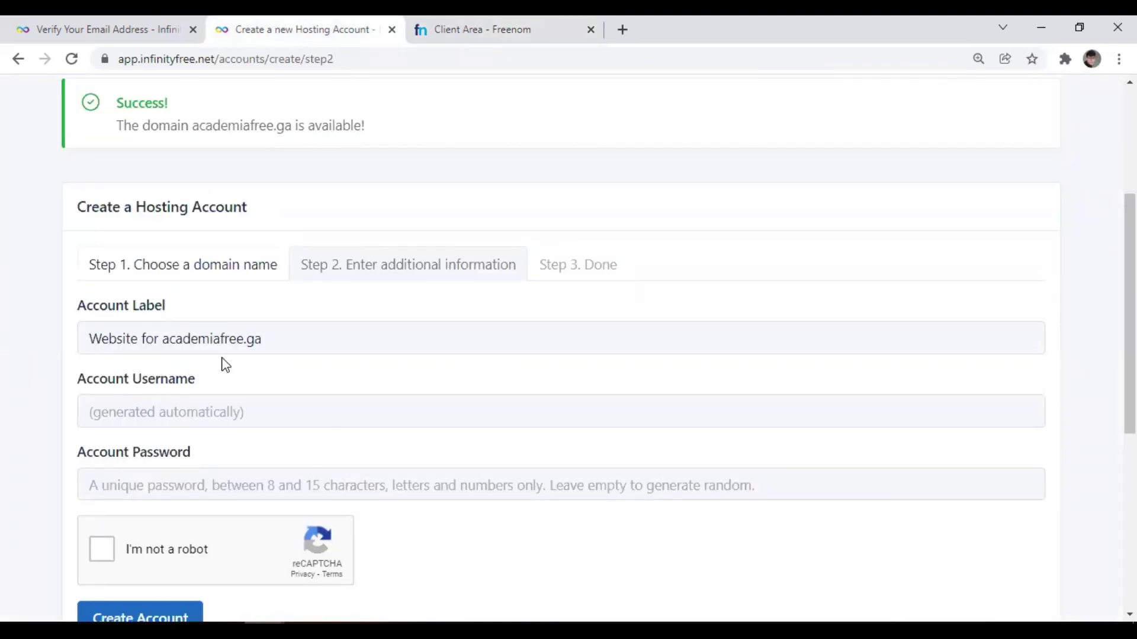
pyautogui.scroll(-2, 225, 363)
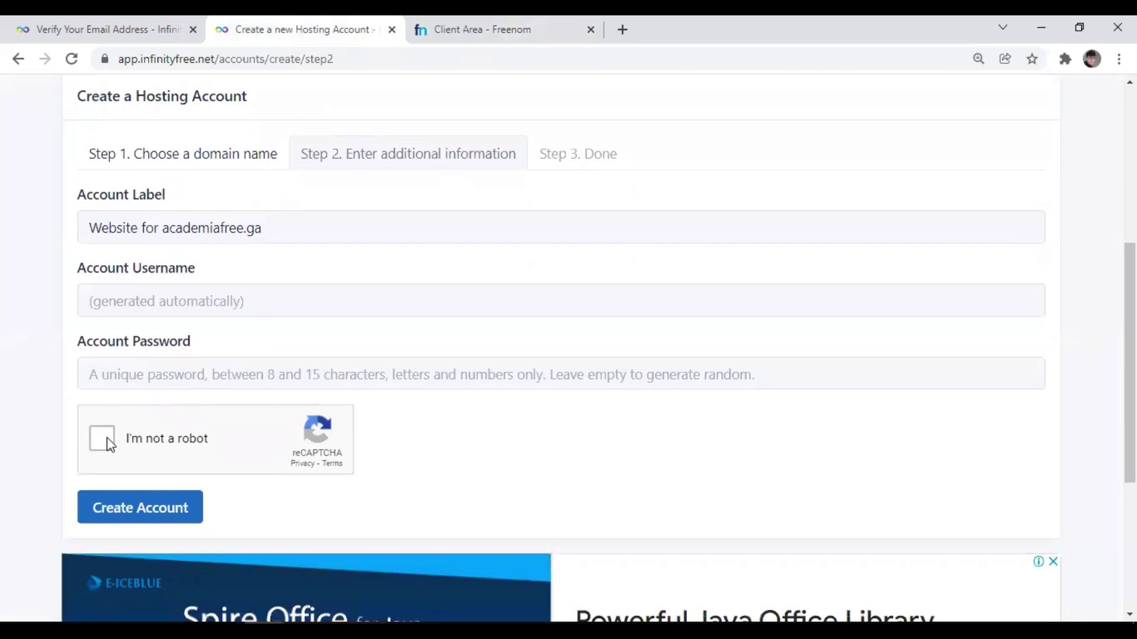
pyautogui.click(99, 444)
pyautogui.scroll(-3, 148, 442)
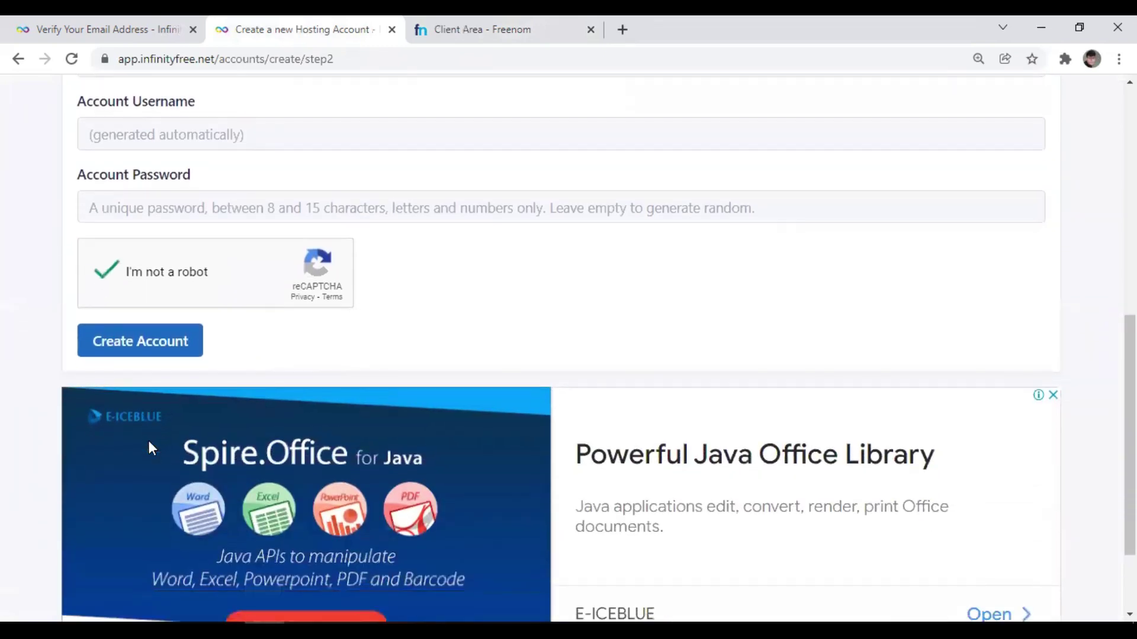
pyautogui.click(155, 340)
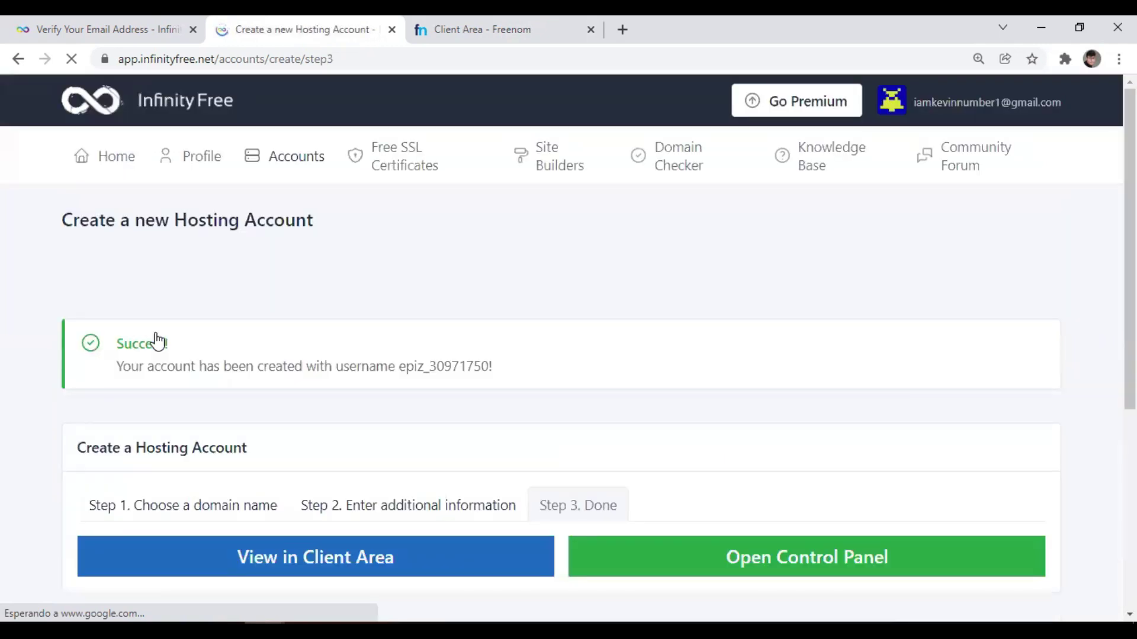
pyautogui.scroll(-2, 262, 340)
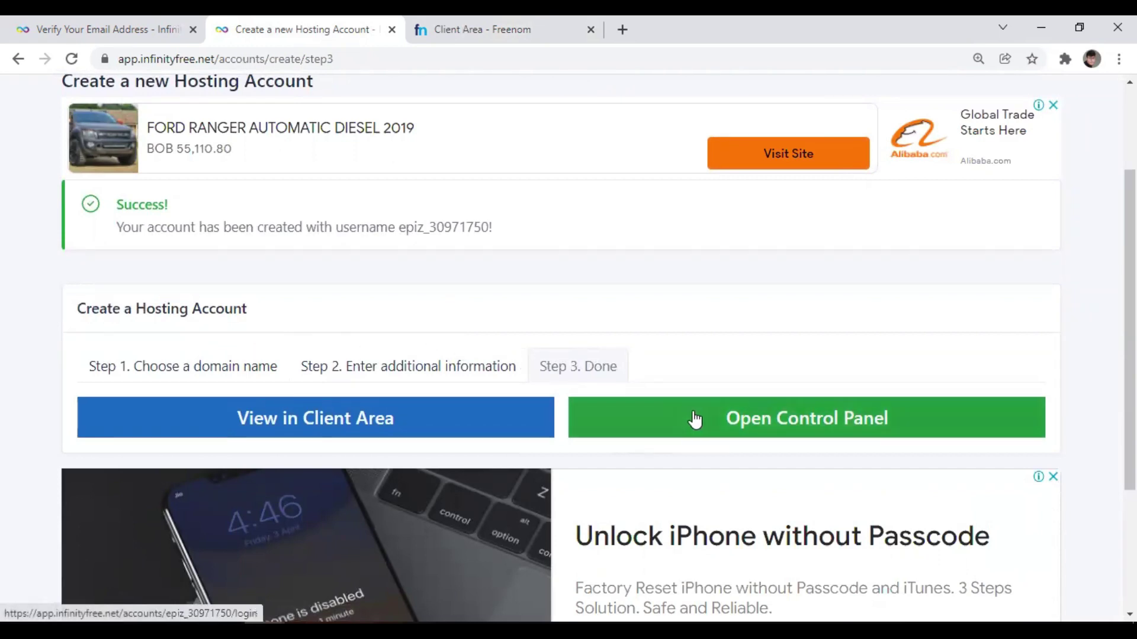
pyautogui.scroll(2, 694, 419)
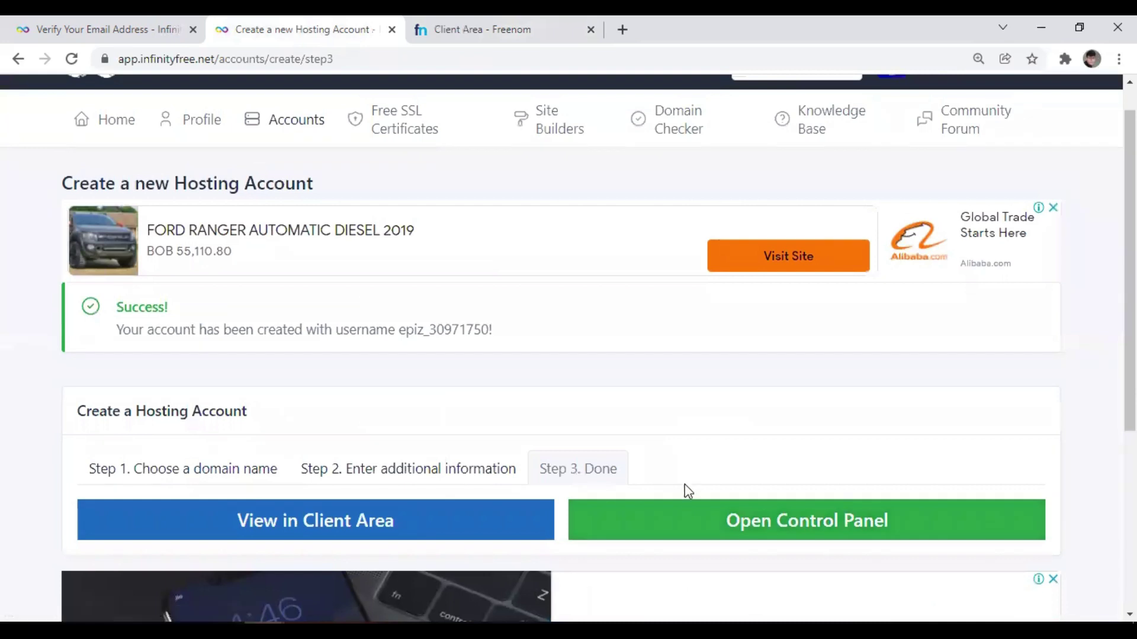
# Open the control panel, translate its notice to Spanish and approve service e-mails with Lo apruebo.
pyautogui.click(672, 524)
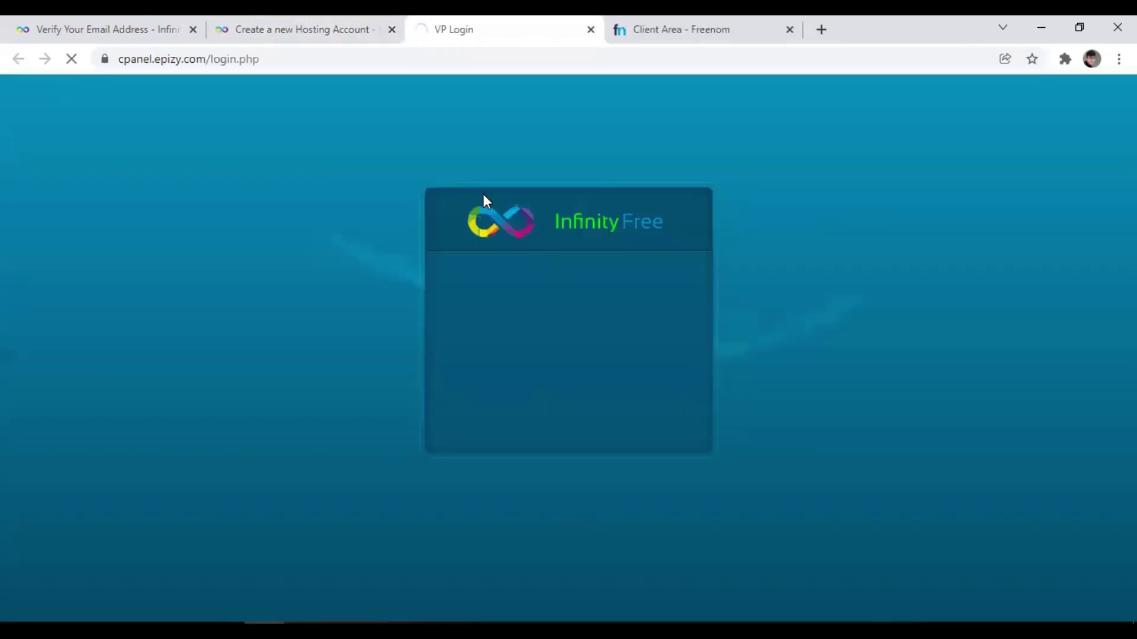
pyautogui.scroll(-2, 398, 278)
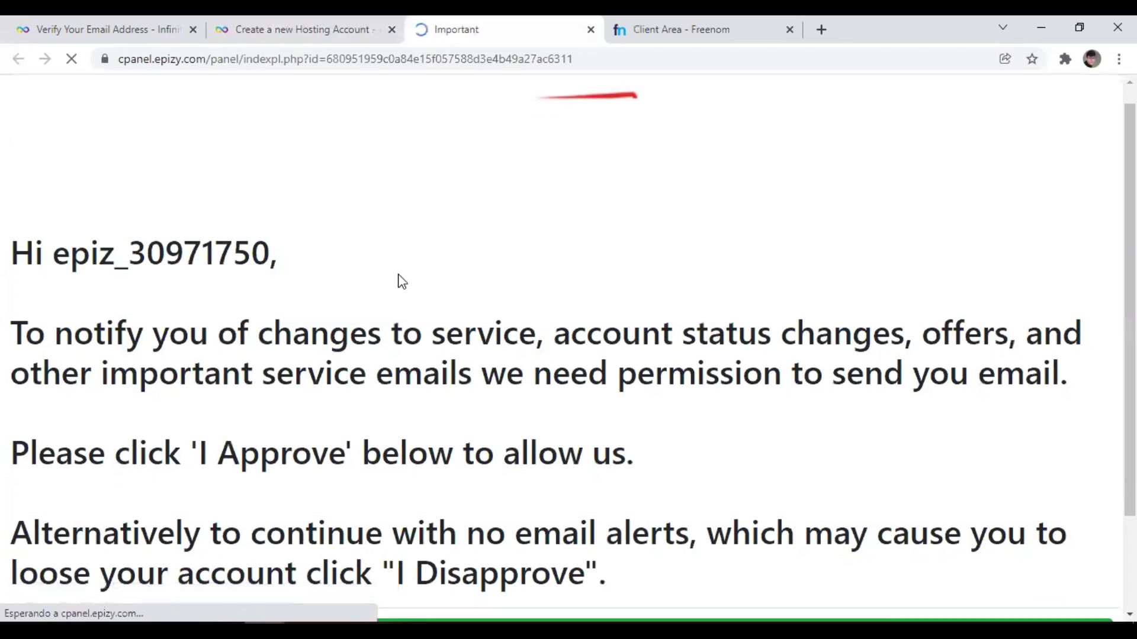
pyautogui.scroll(1, 399, 275)
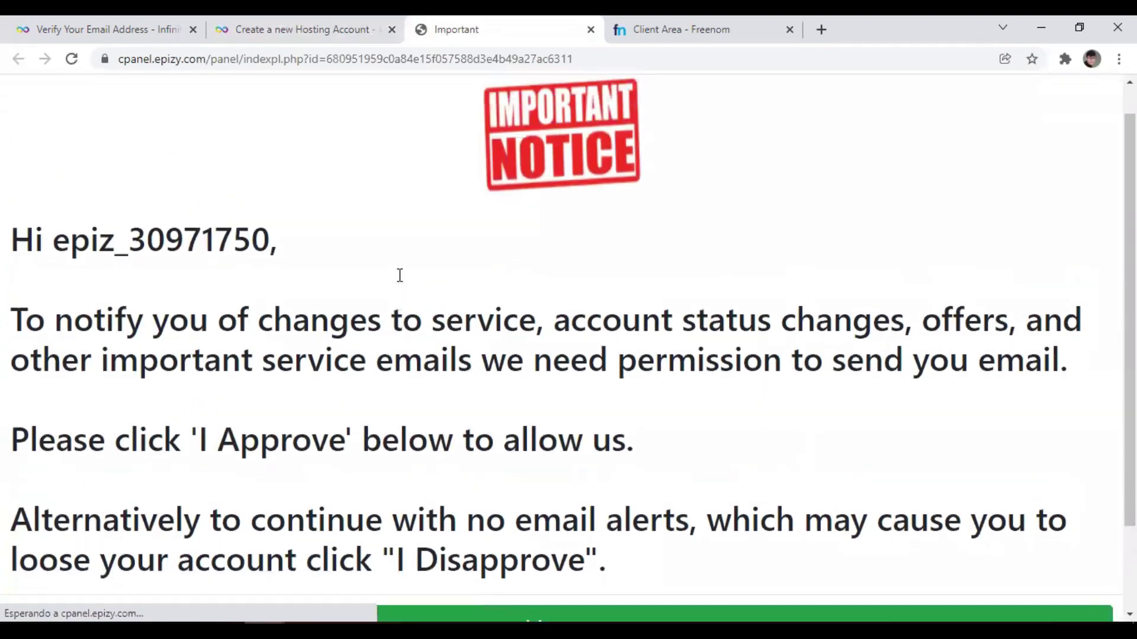
pyautogui.rightClick(404, 272)
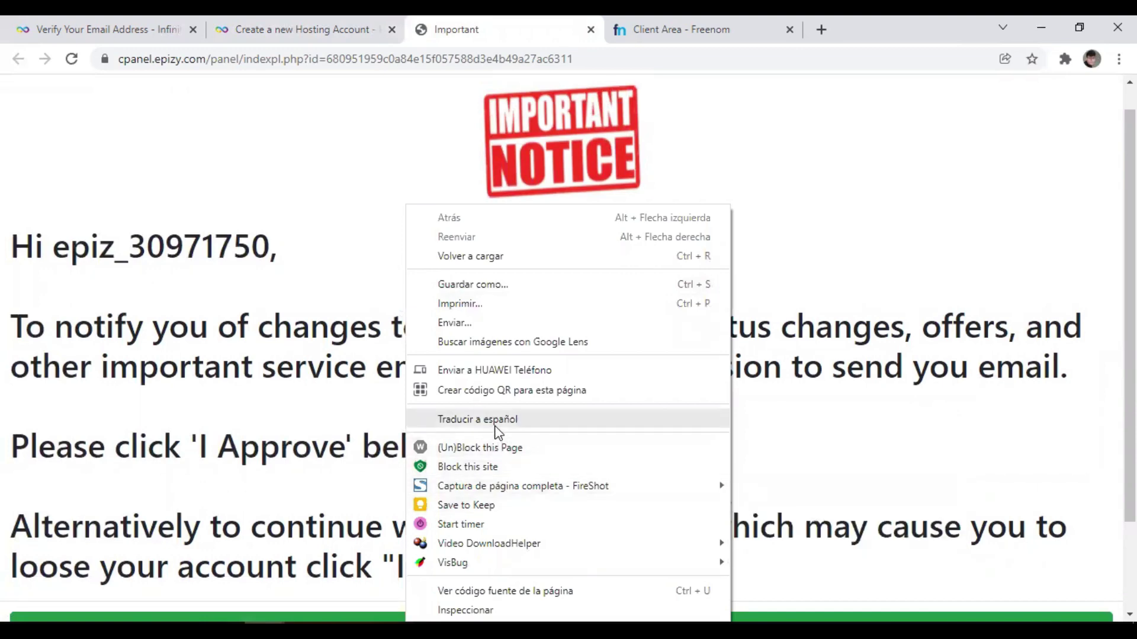
pyautogui.click(496, 422)
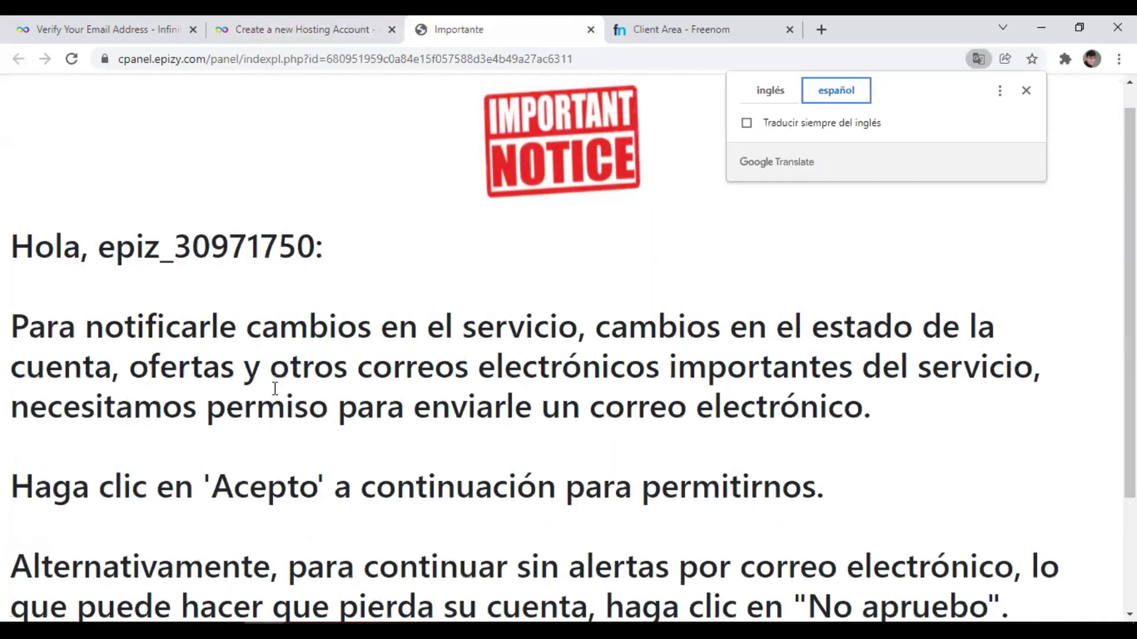
pyautogui.scroll(-1, 240, 389)
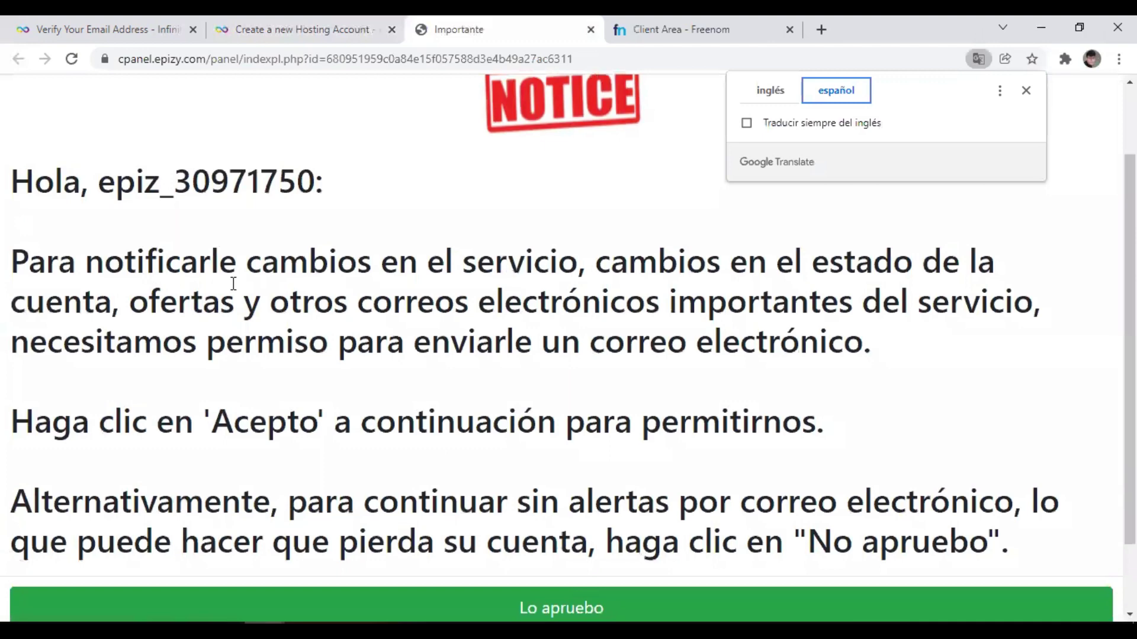
pyautogui.scroll(-1, 233, 284)
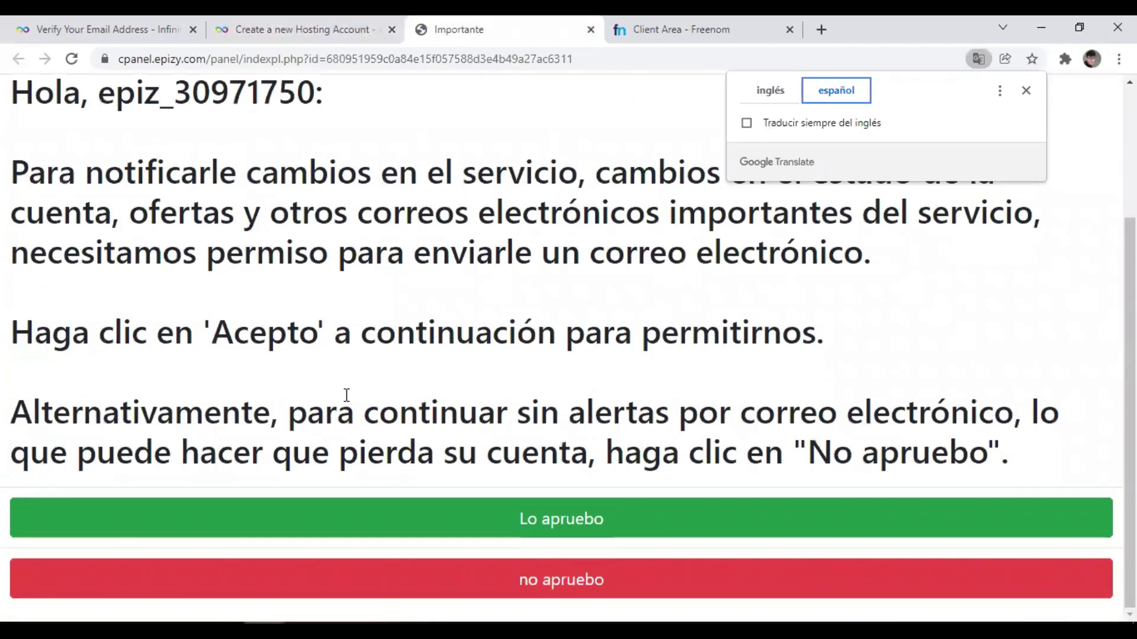
pyautogui.click(479, 518)
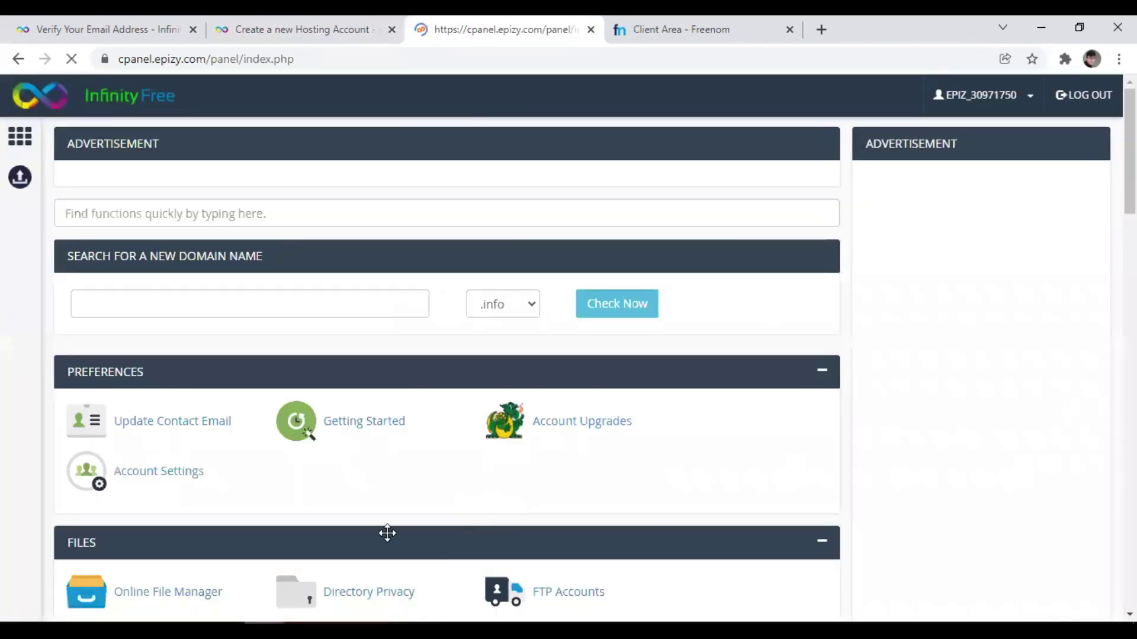
# Review the cPanel dashboard sections and statistics, zooming the page to 110%.
pyautogui.scroll(-6, 441, 431)
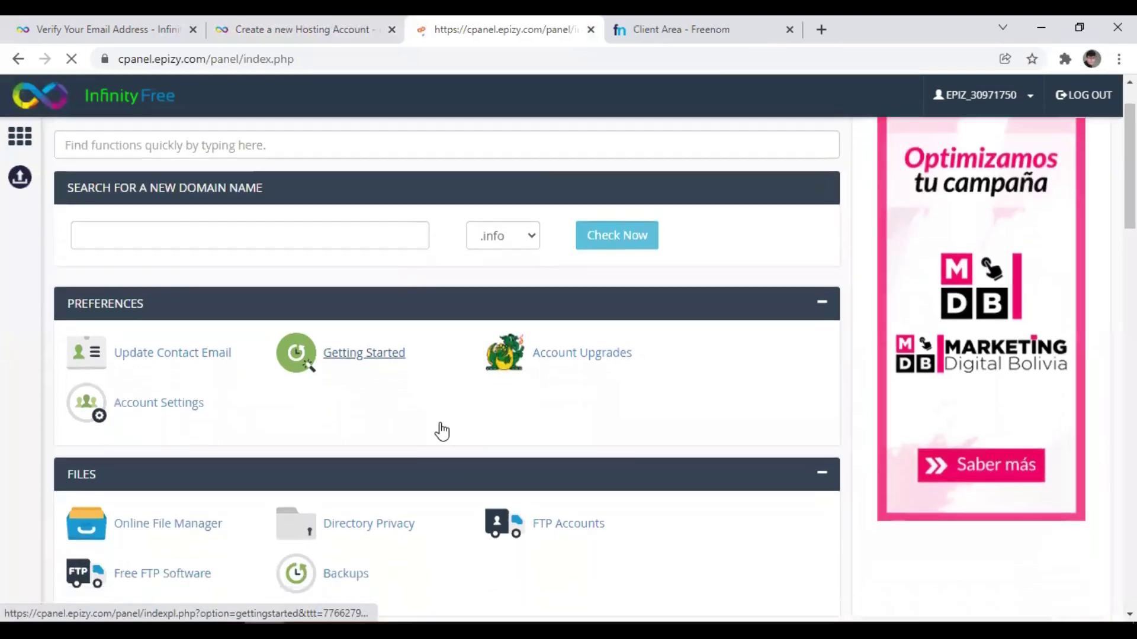
pyautogui.scroll(6, 441, 431)
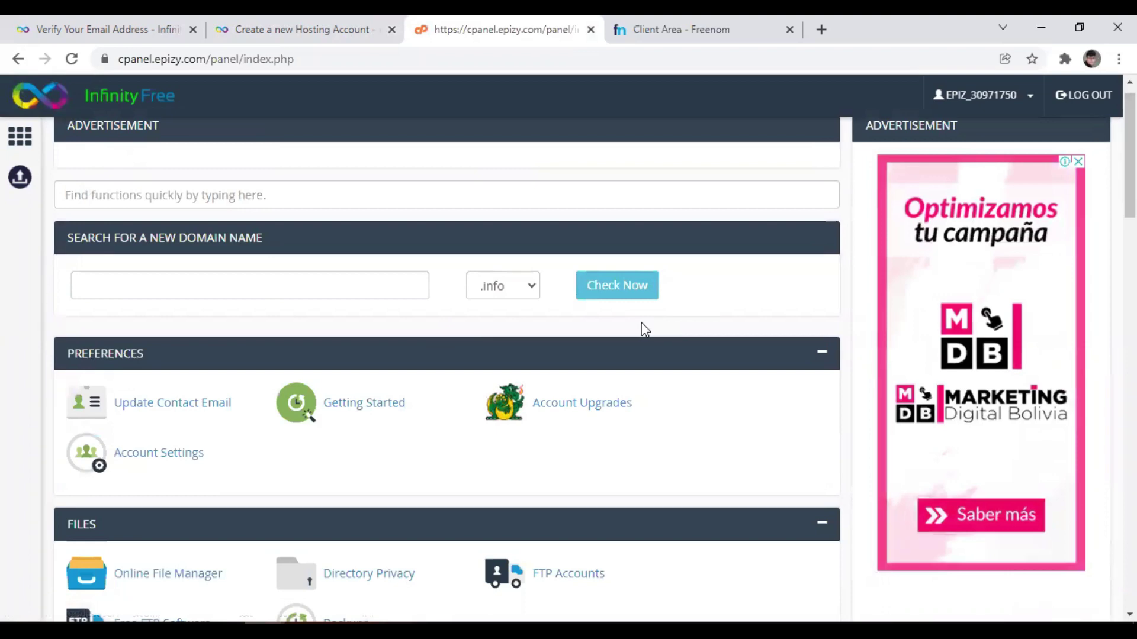
pyautogui.scroll(-2, 645, 330)
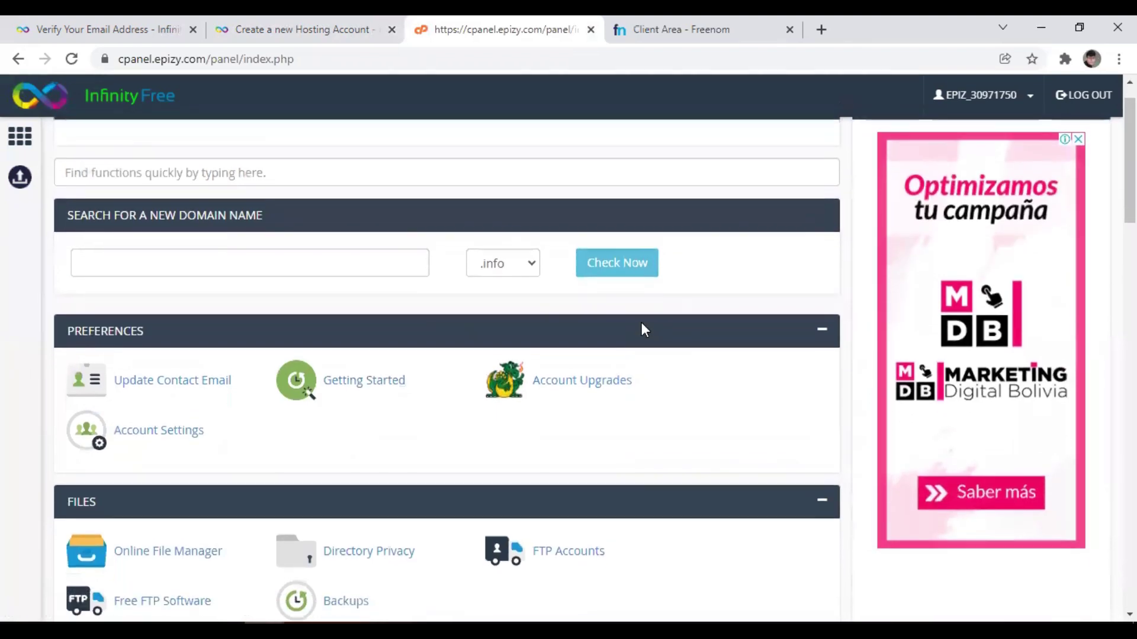
pyautogui.scroll(-6, 645, 330)
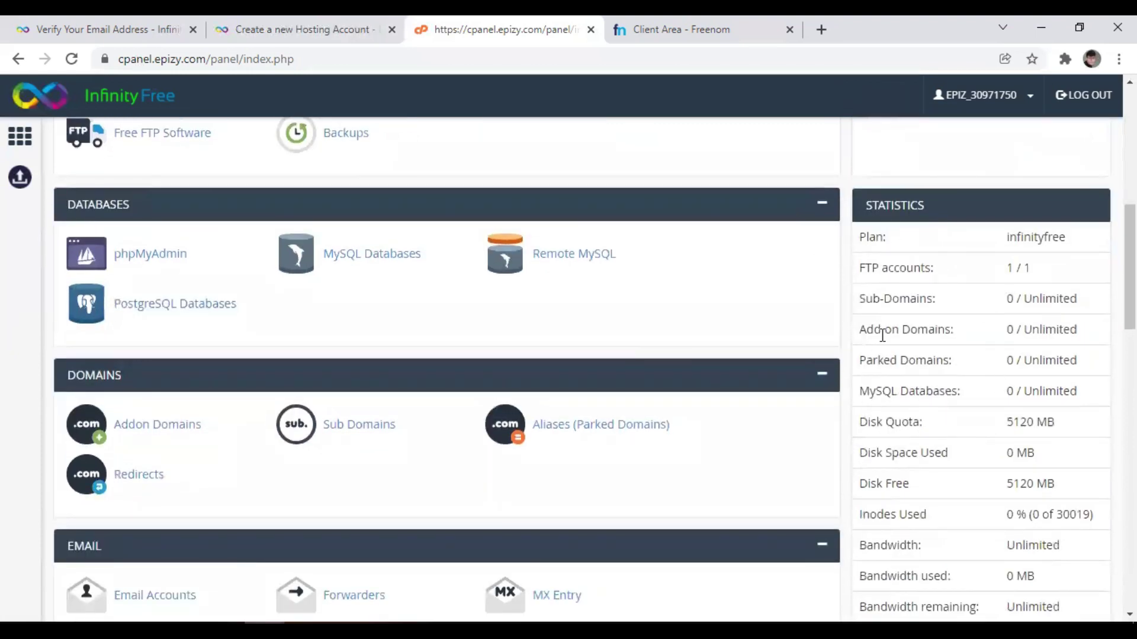
pyautogui.scroll(-3, 882, 335)
pyautogui.scroll(-5, 882, 335)
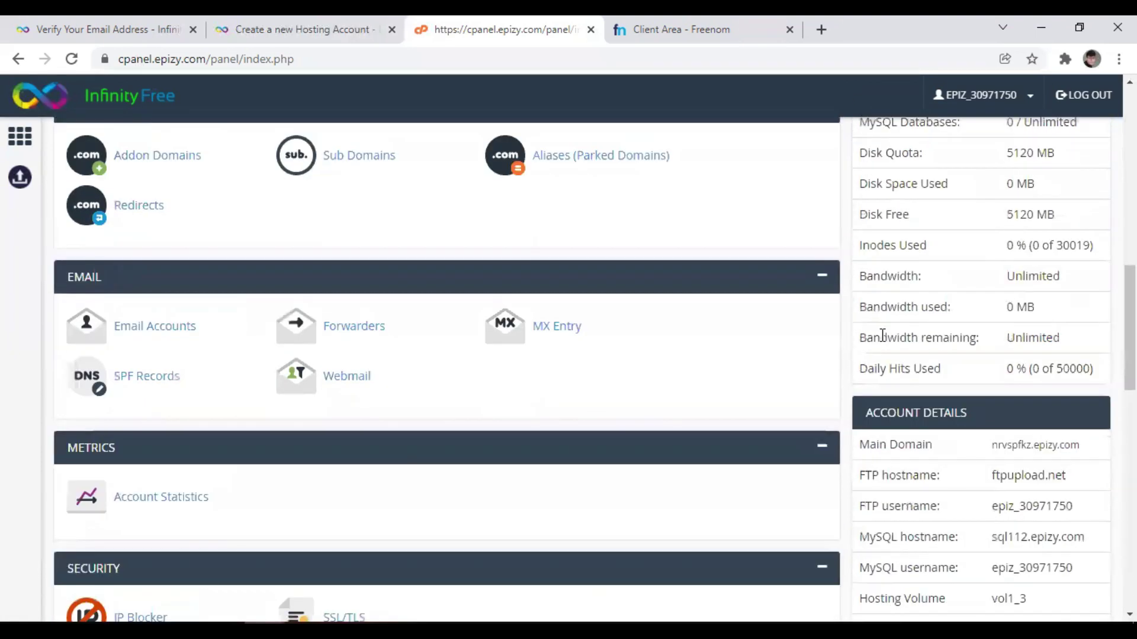
pyautogui.scroll(8, 882, 334)
pyautogui.scroll(1, 882, 319)
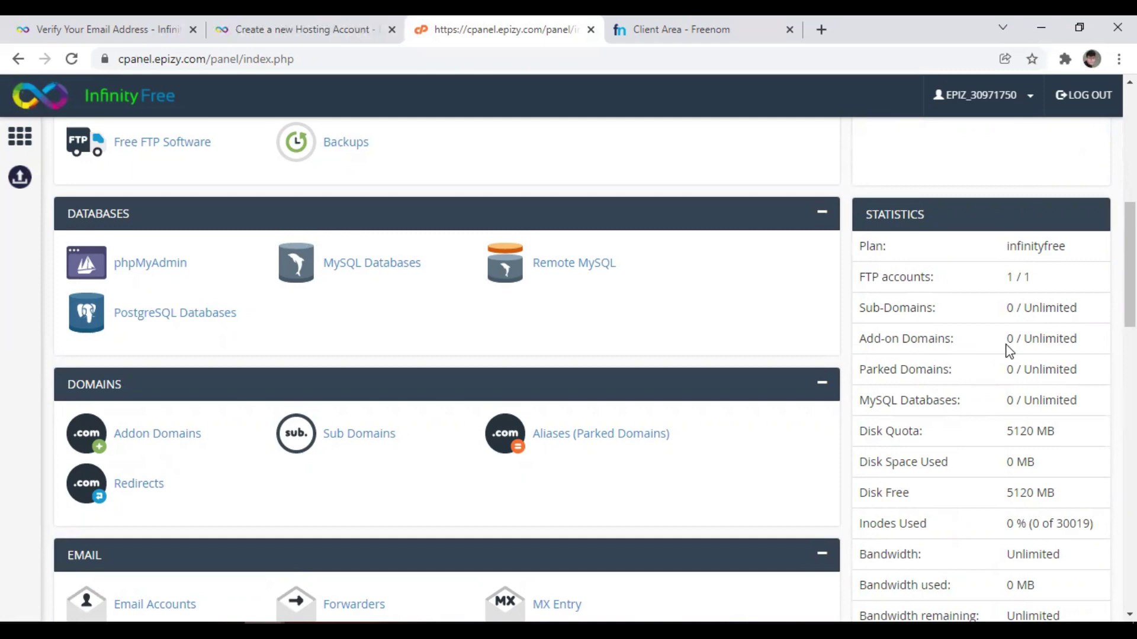
pyautogui.scroll(-1, 913, 425)
pyautogui.scroll(-3, 913, 426)
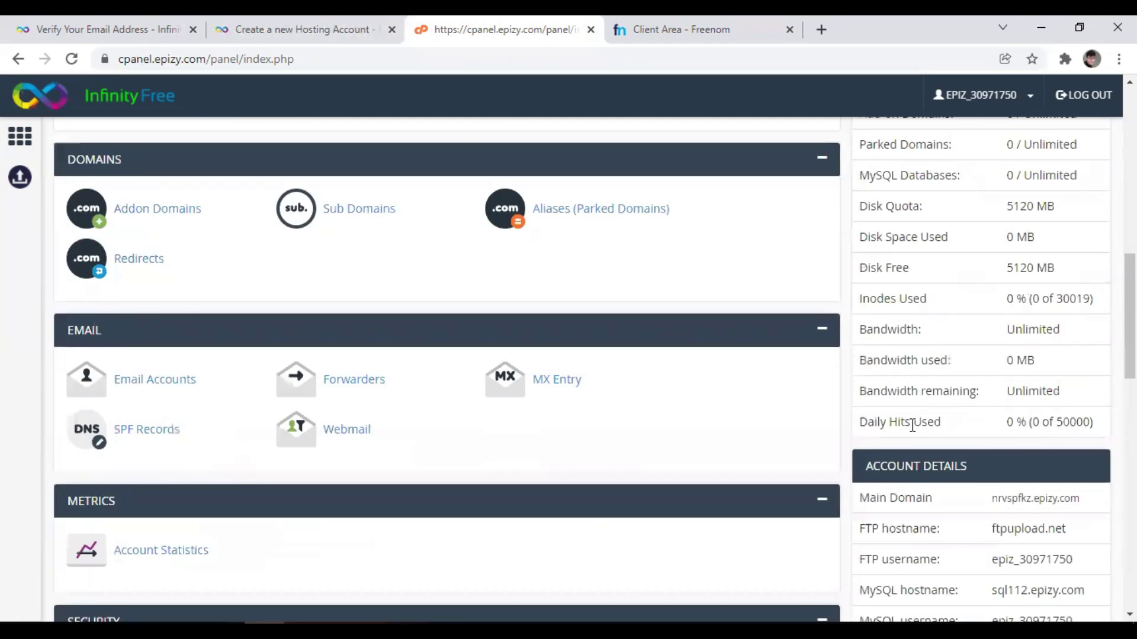
pyautogui.scroll(-2, 911, 430)
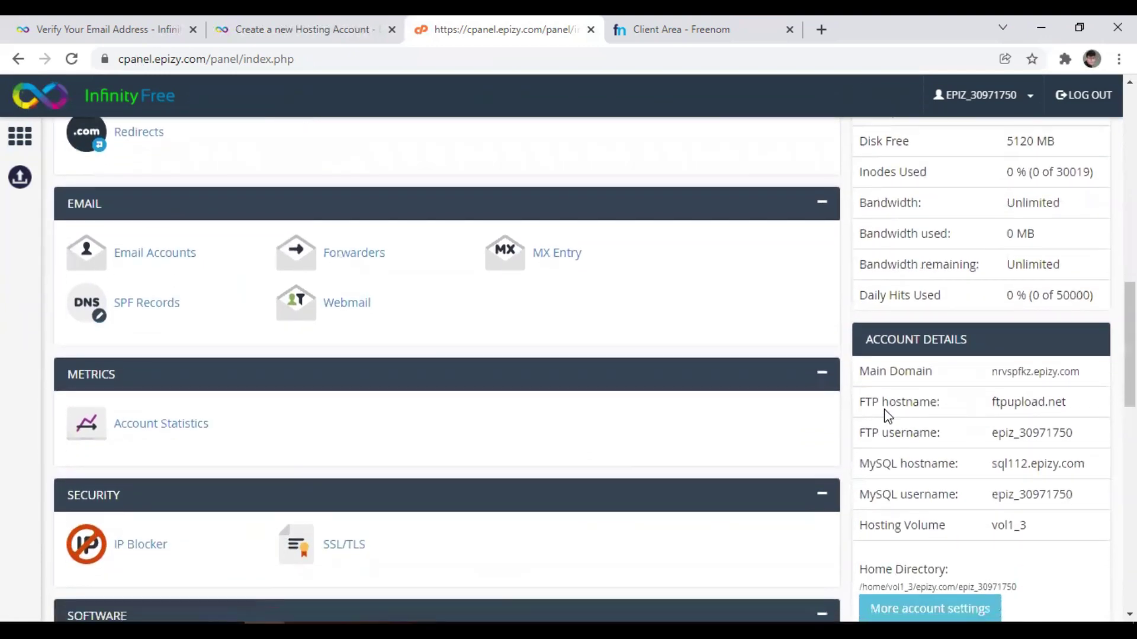
pyautogui.hotkey('ctrl', '+')
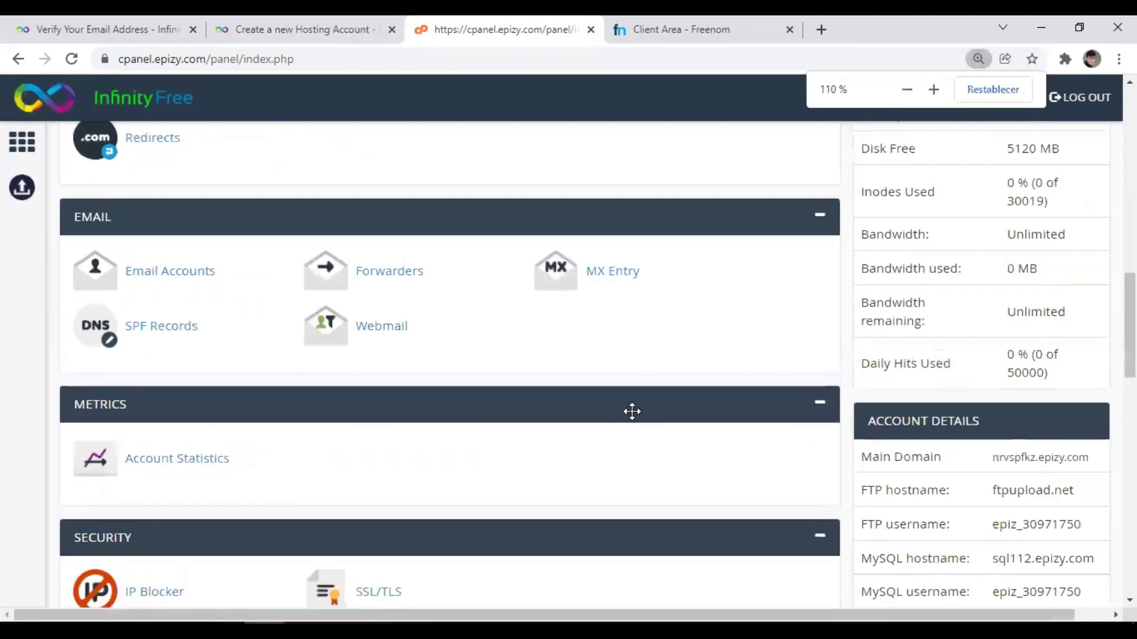
pyautogui.scroll(-10, 632, 411)
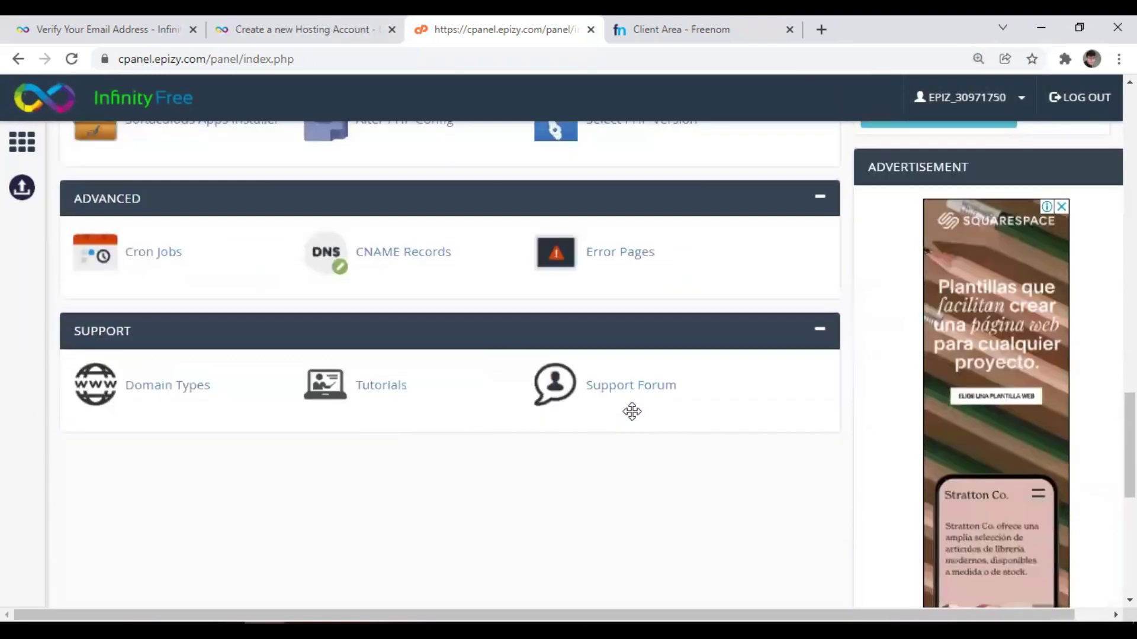
pyautogui.scroll(-5, 632, 411)
pyautogui.scroll(20, 632, 411)
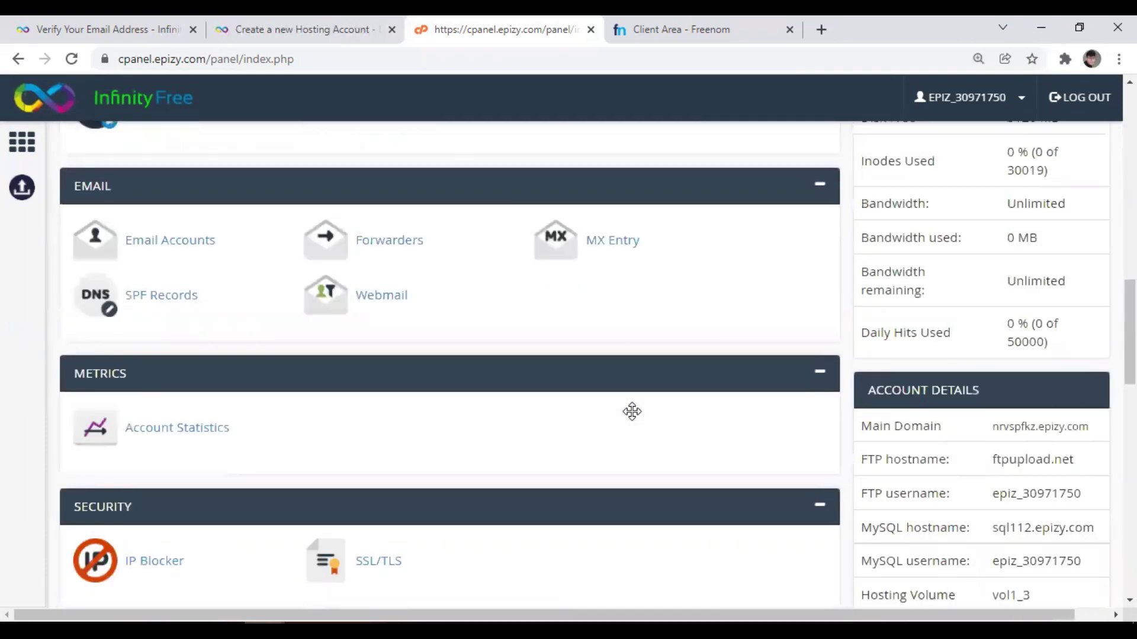
pyautogui.scroll(5, 632, 412)
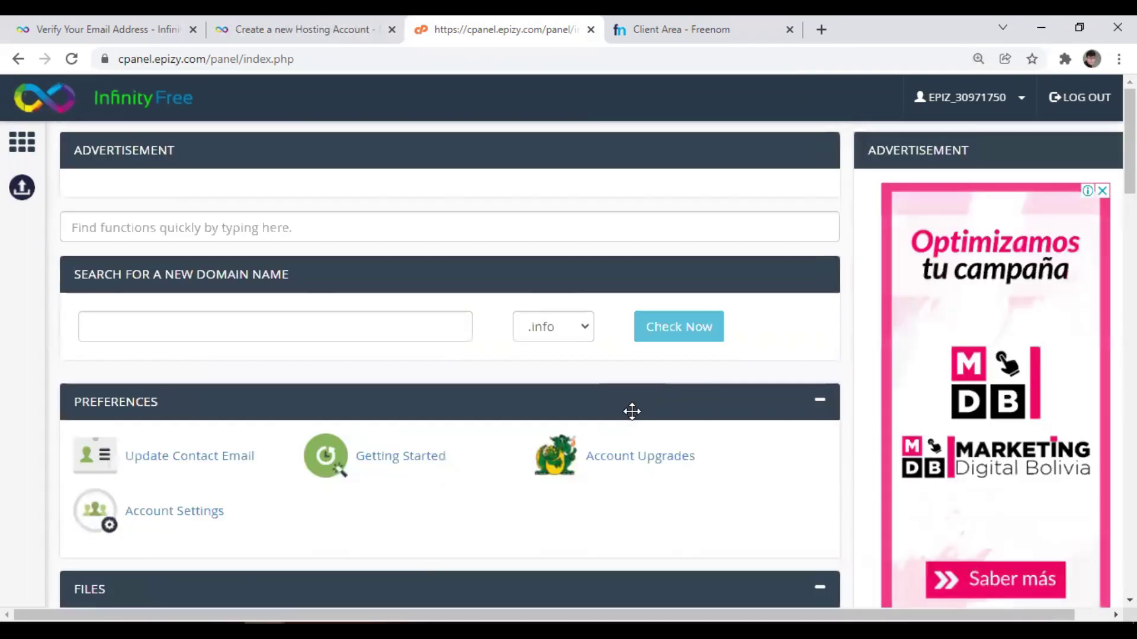
# Log out of the control panel, leaving the login form empty.
pyautogui.click(1068, 108)
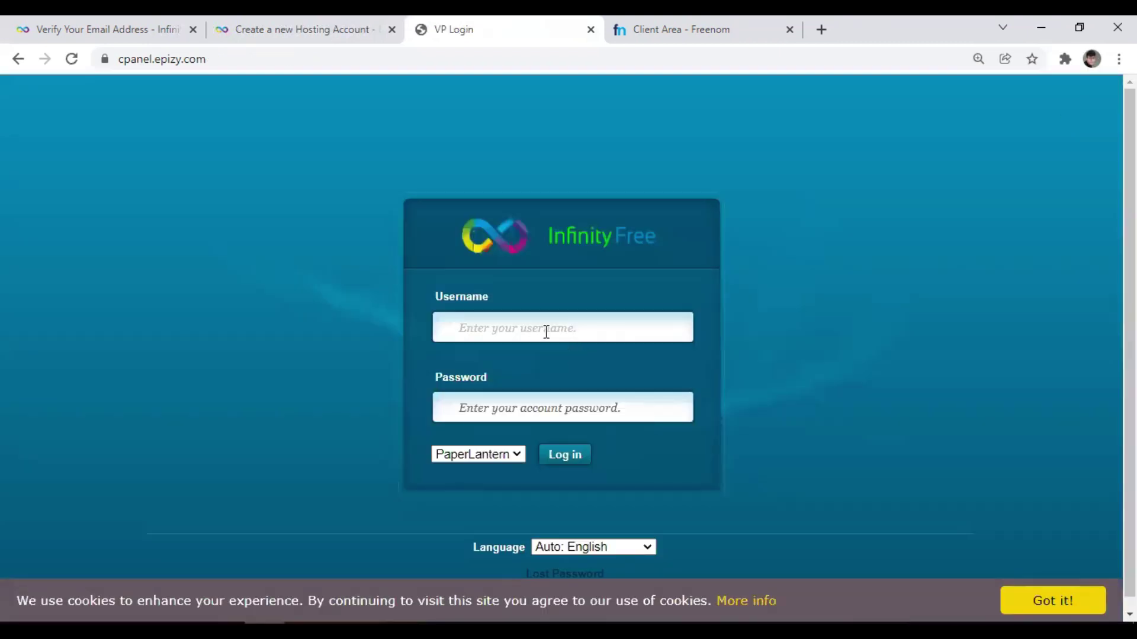
pyautogui.click(535, 325)
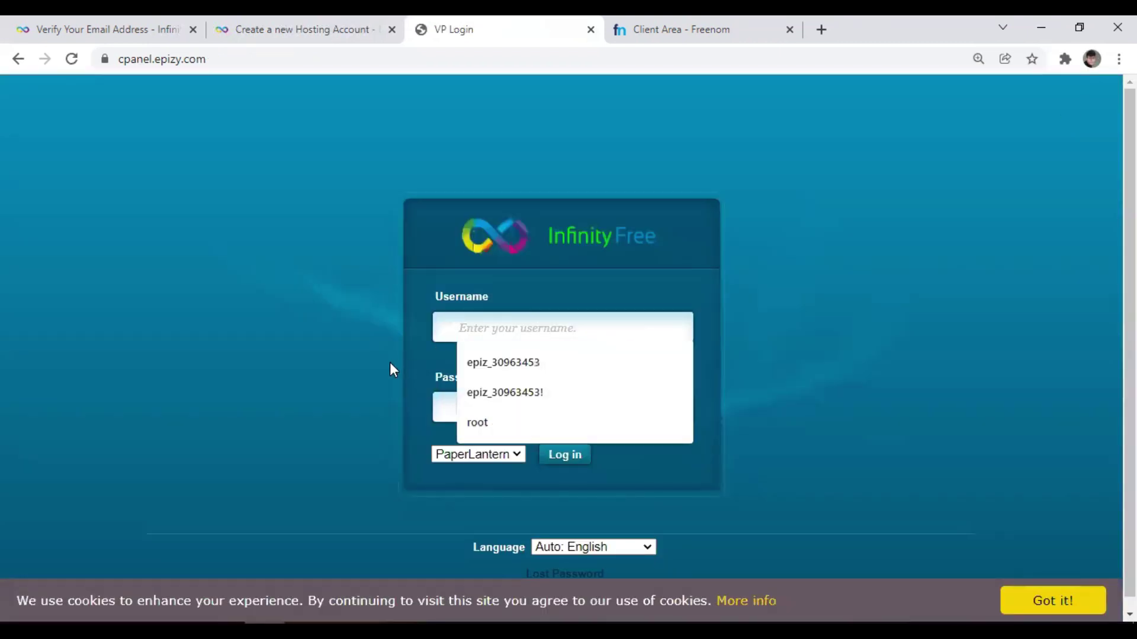
pyautogui.click(429, 288)
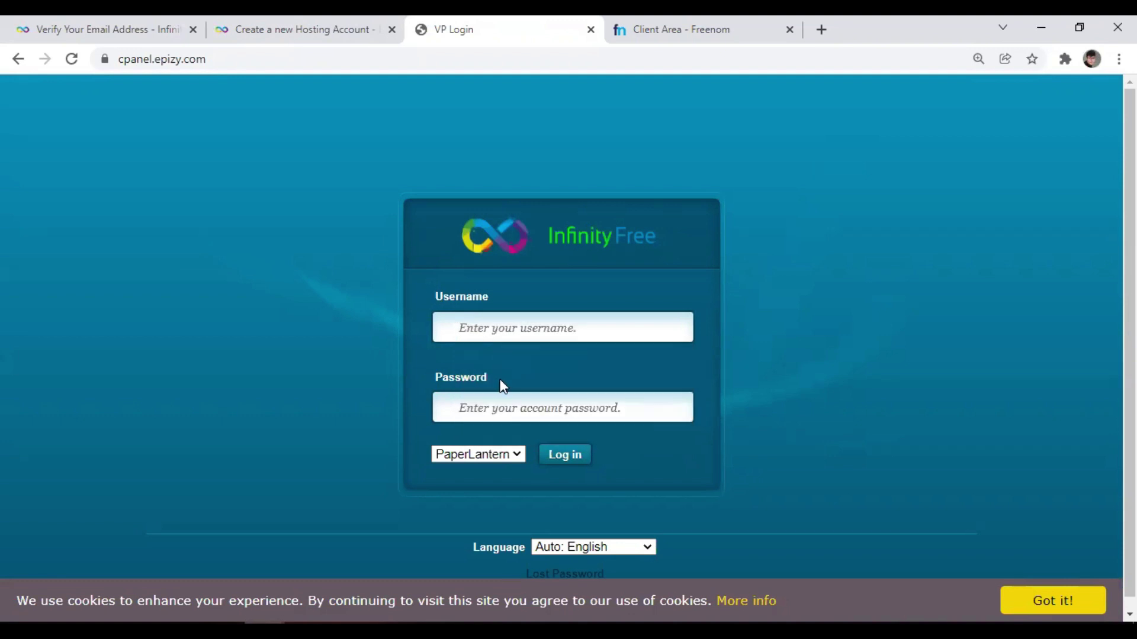
# Open the academiafree.ga hosting account page from InfinityFree's accounts list.
pyautogui.click(345, 33)
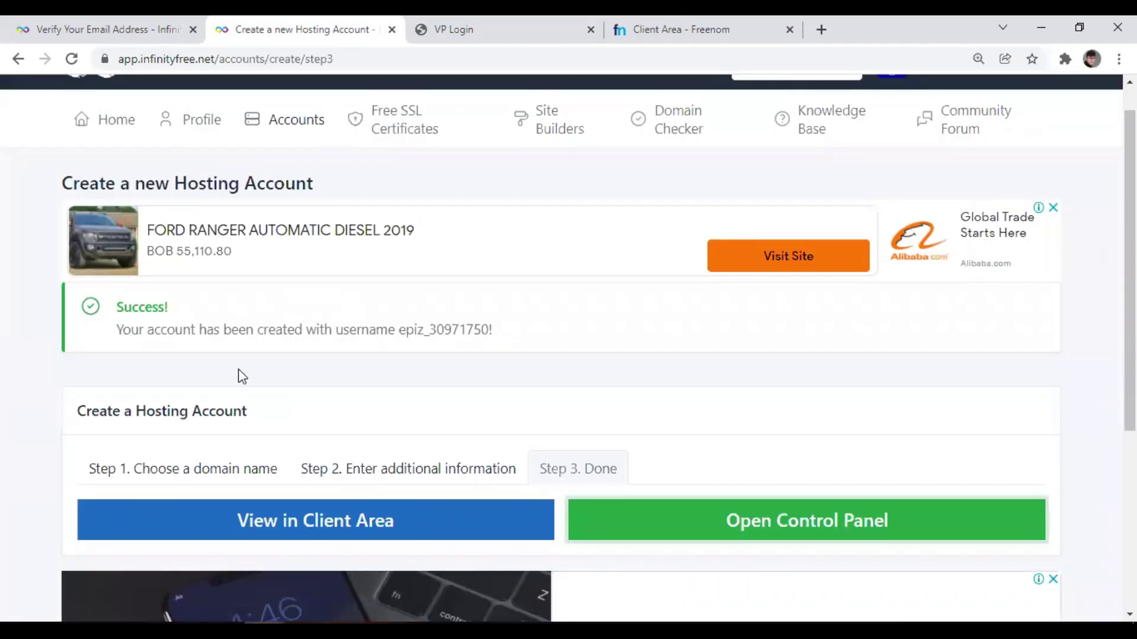
pyautogui.scroll(-3, 240, 376)
pyautogui.scroll(-5, 240, 375)
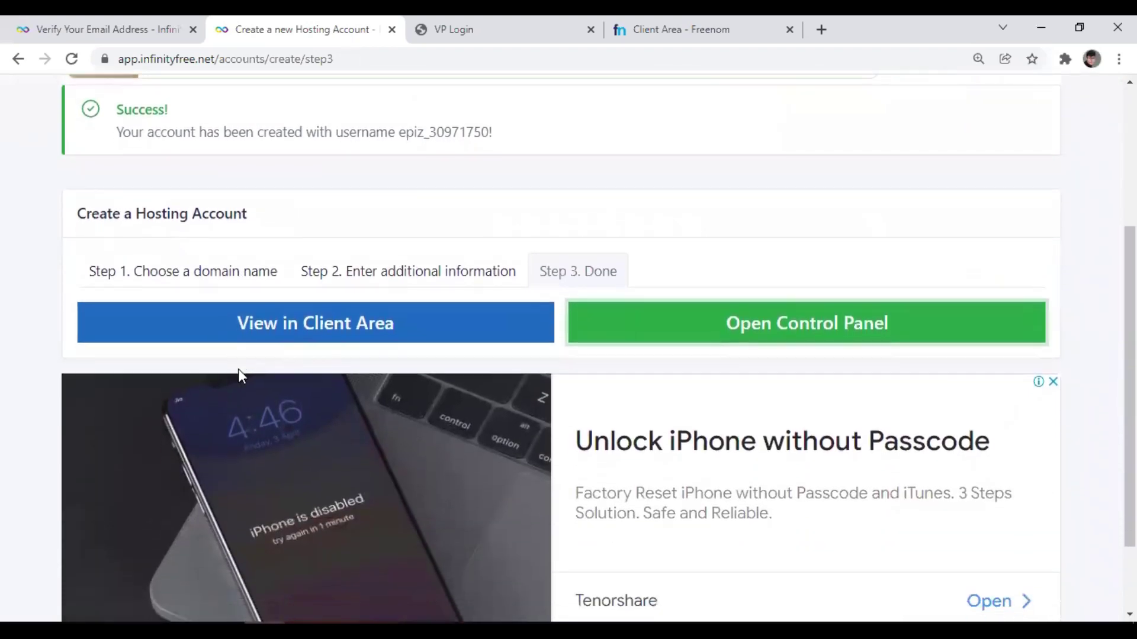
pyautogui.scroll(6, 239, 377)
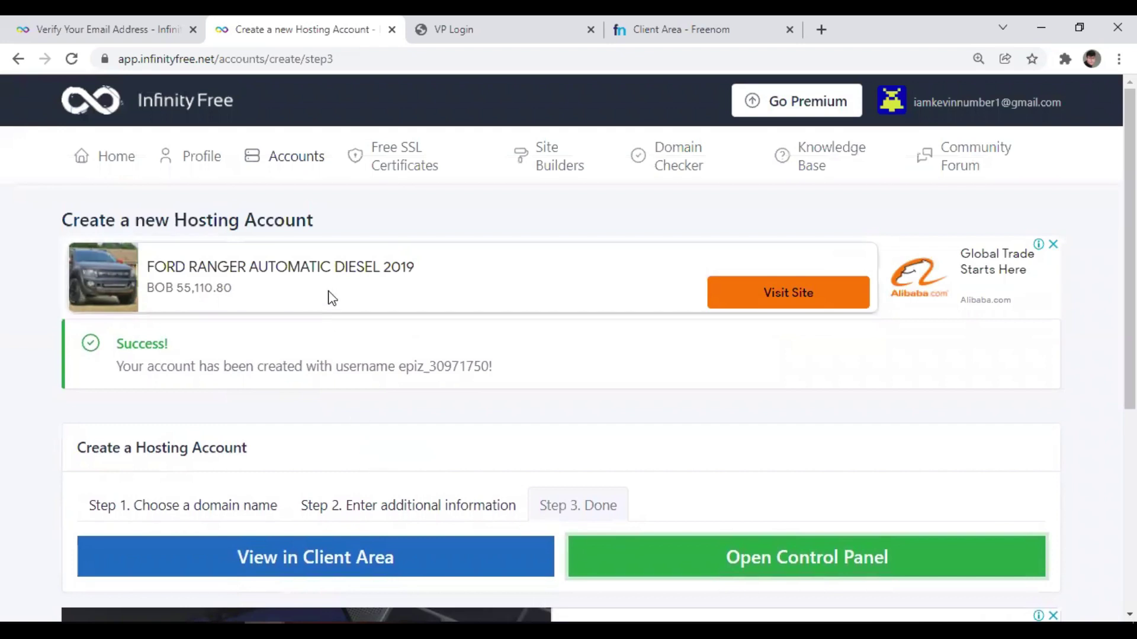
pyautogui.click(290, 174)
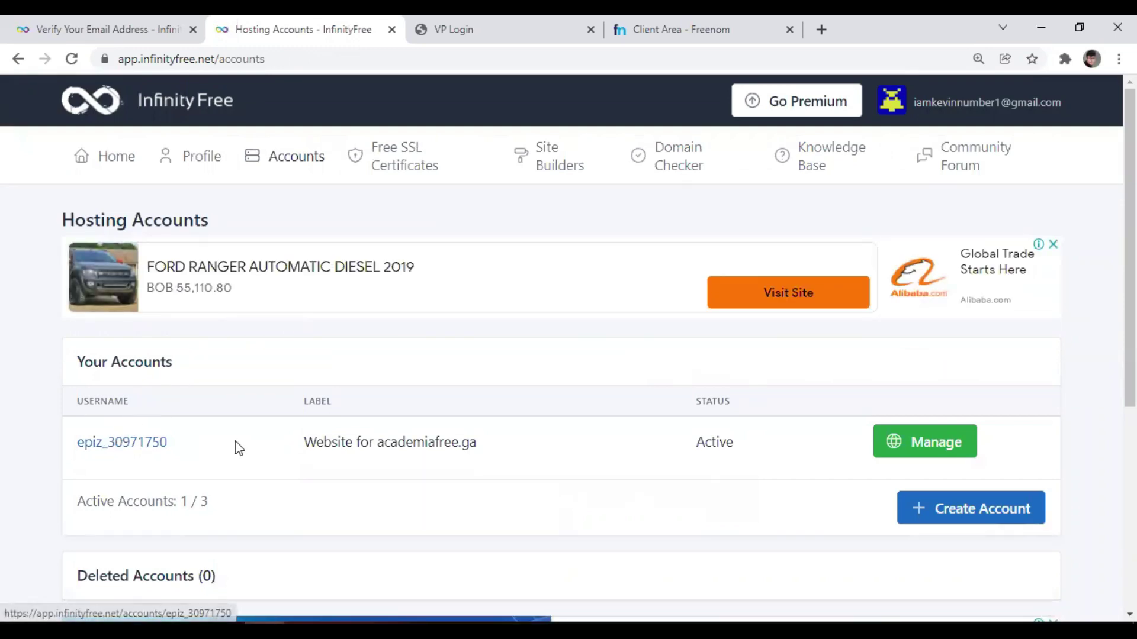
pyautogui.click(909, 448)
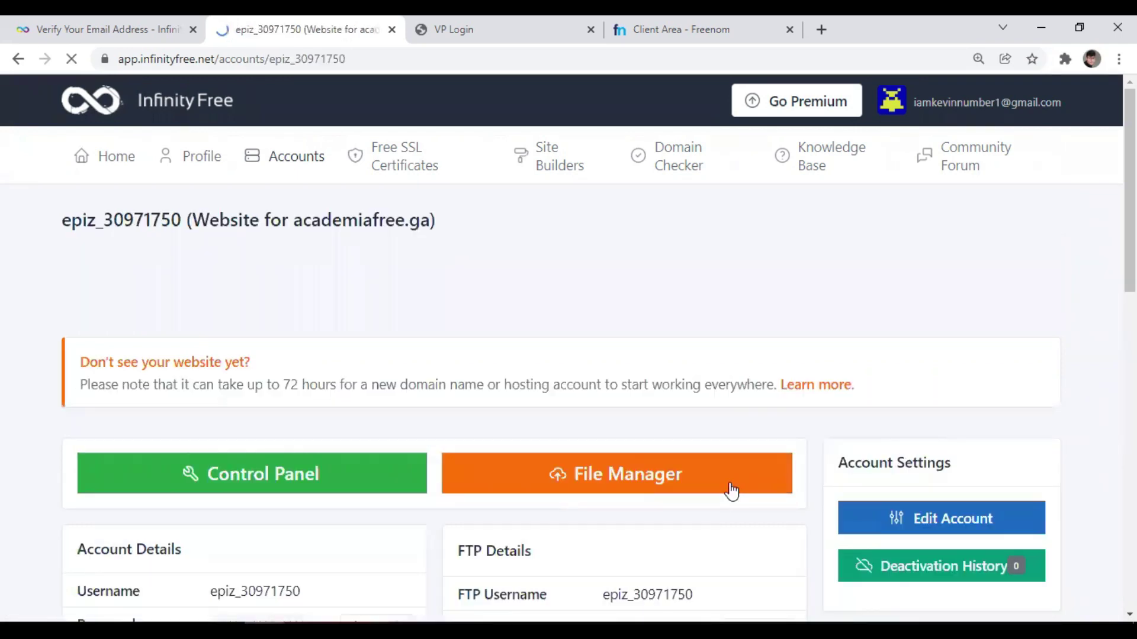
pyautogui.scroll(-6, 730, 490)
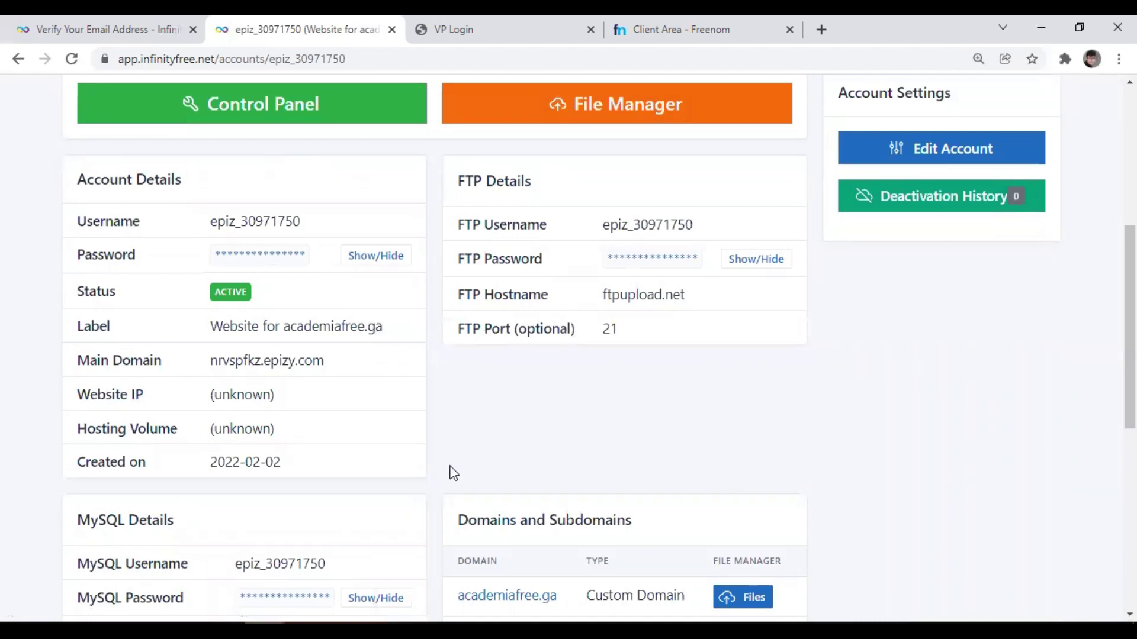
pyautogui.scroll(1, 203, 438)
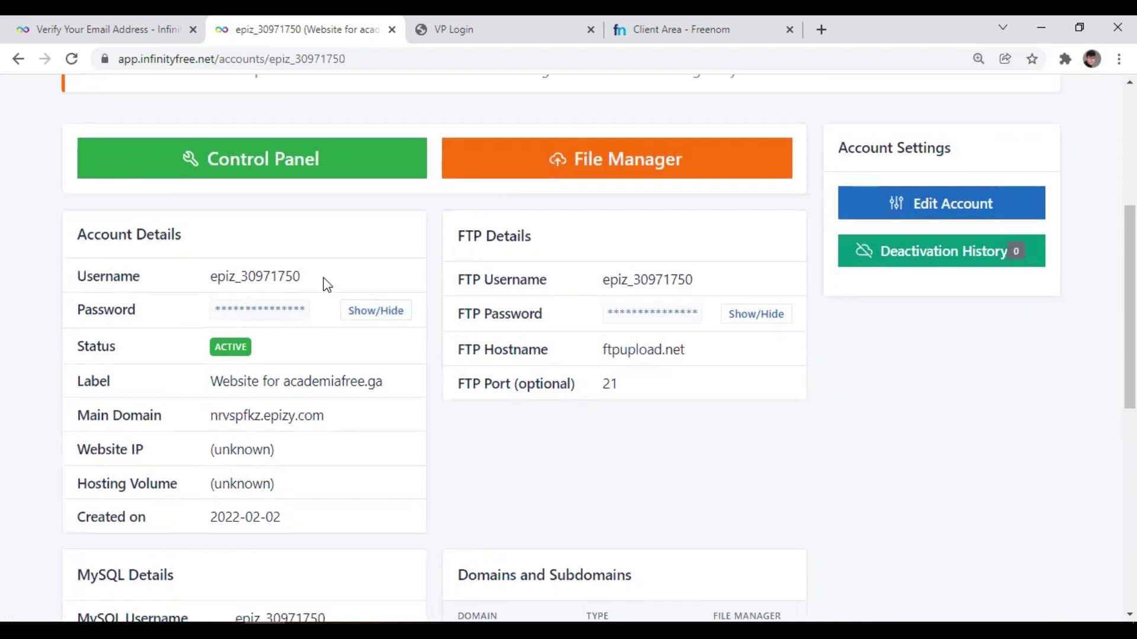
# Add a '------------cpanel' heading on a new line in the Notepad notes.
pyautogui.hotkey('alt', 'Tab')
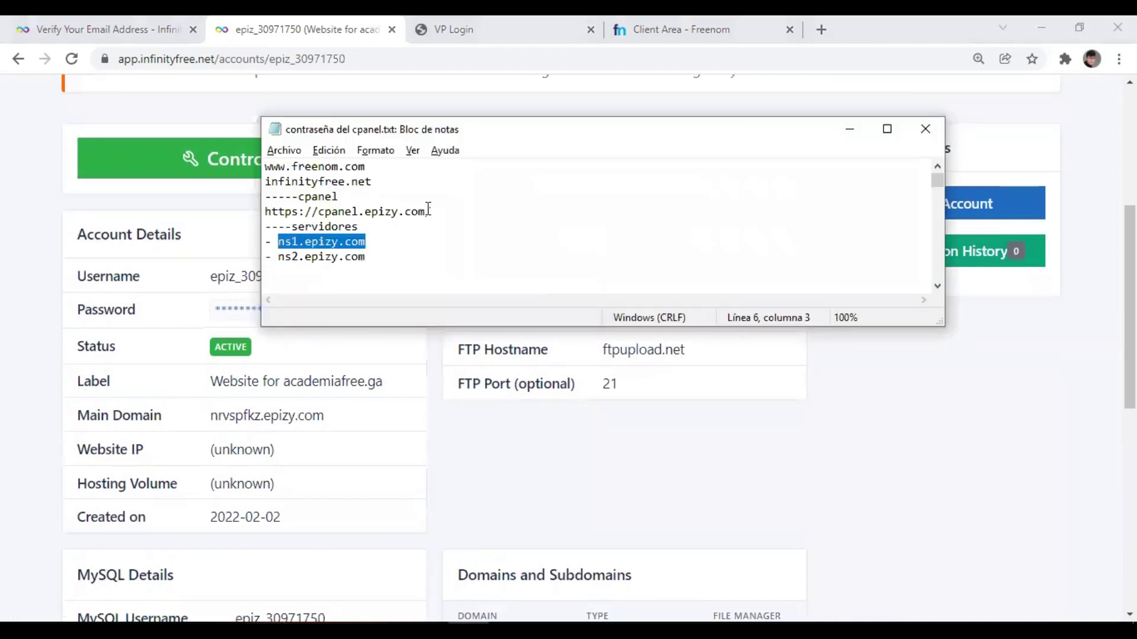
pyautogui.click(401, 264)
pyautogui.press('Return')
pyautogui.press('Return')
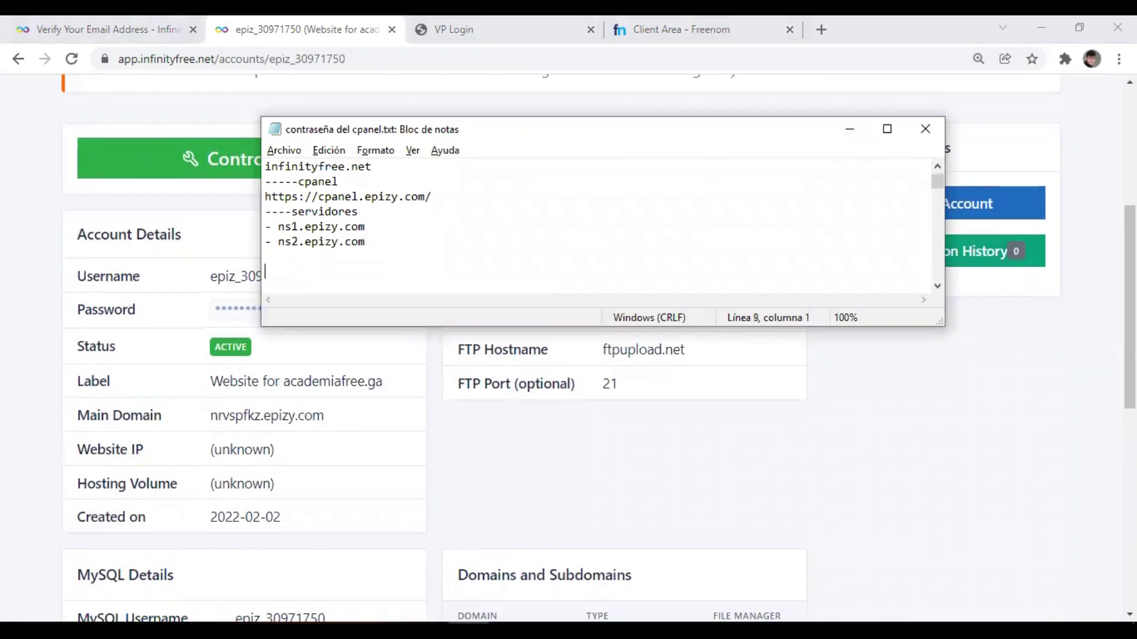
pyautogui.write('------------c')
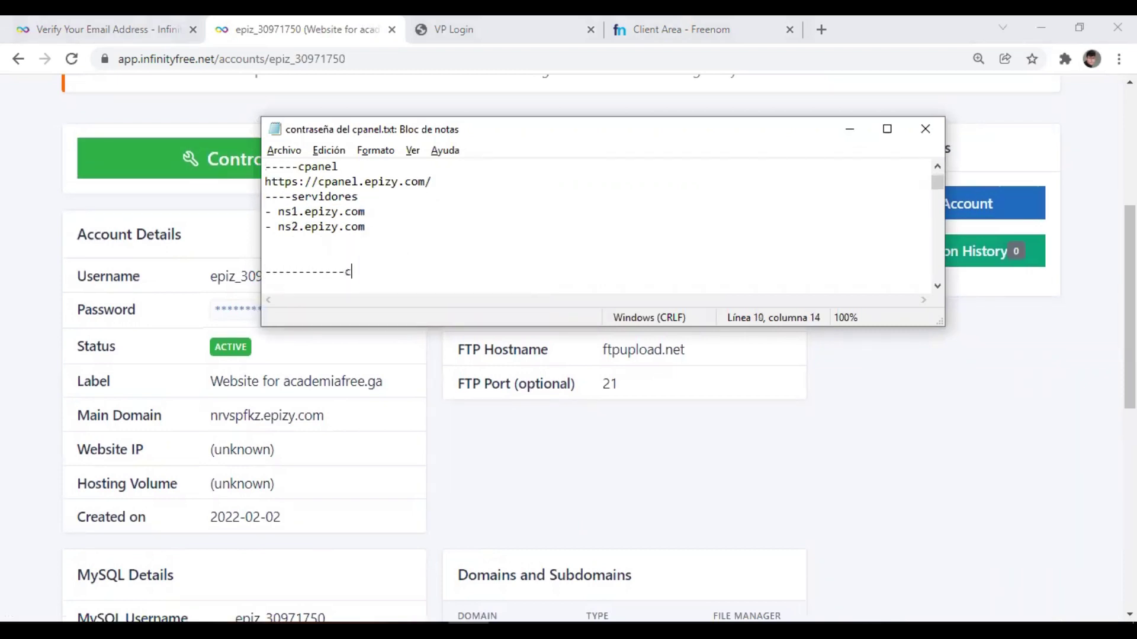
pyautogui.write('panel')
pyautogui.press('Return')
# Copy the hosting account username from InfinityFree into the notes.
pyautogui.hotkey('alt', 'Tab')
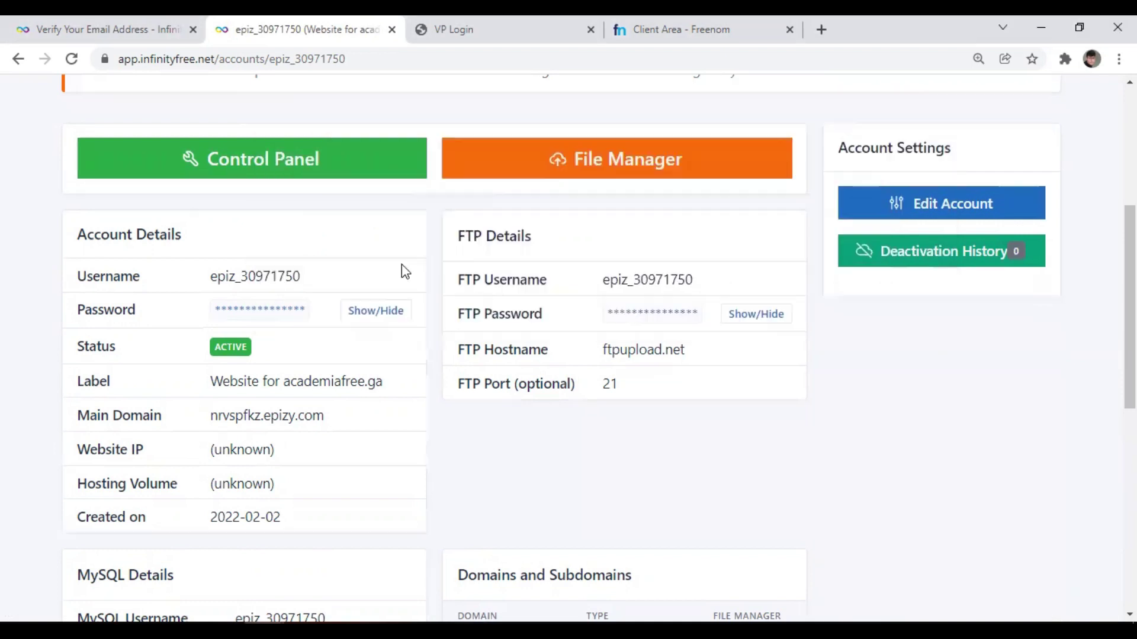
pyautogui.moveTo(300, 276); pyautogui.dragTo(214, 277)
pyautogui.hotkey('ctrl', 'c')
pyautogui.hotkey('alt', 'Tab')
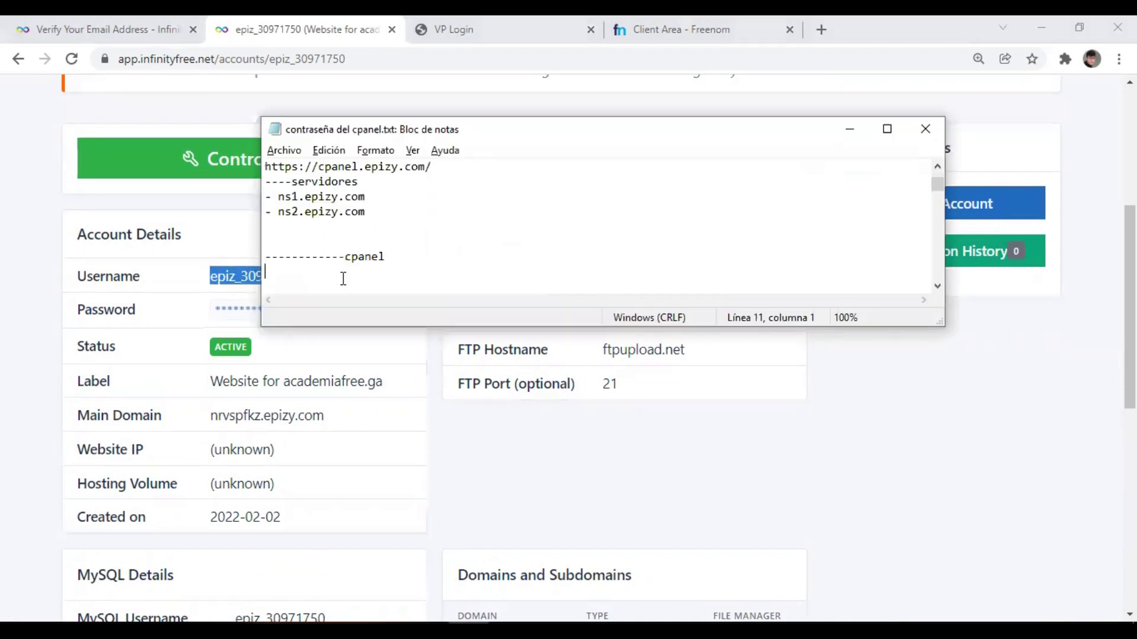
pyautogui.hotkey('ctrl', 'v')
pyautogui.press('Return')
# Reveal the account password and paste it under the username in the notes.
pyautogui.hotkey('alt', 'Tab')
pyautogui.click(355, 317)
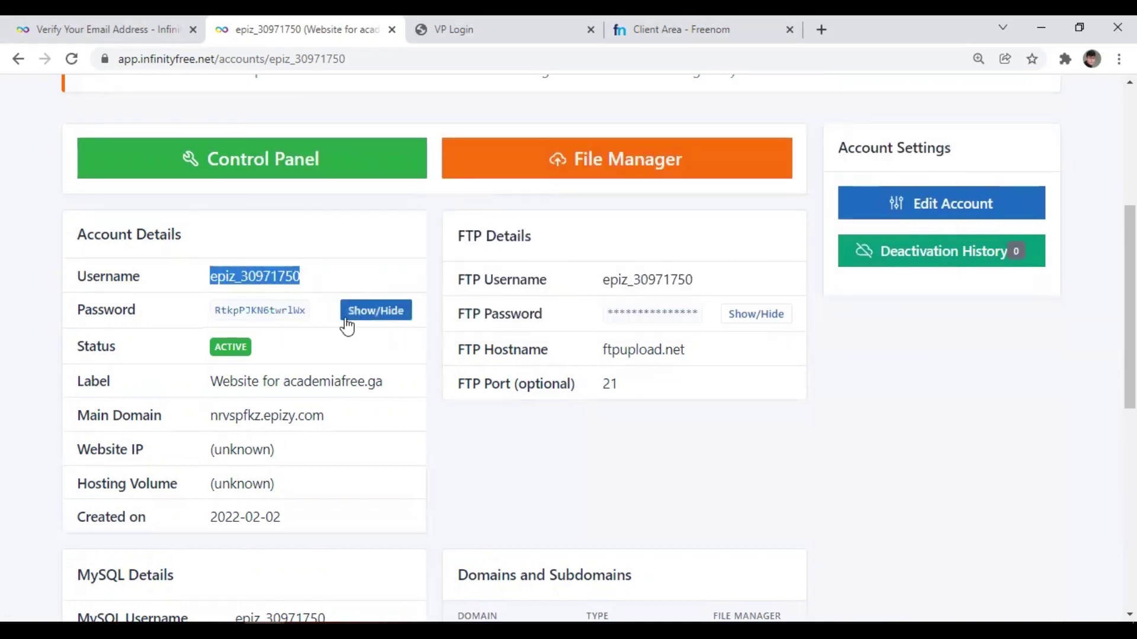
pyautogui.moveTo(312, 318); pyautogui.dragTo(219, 324)
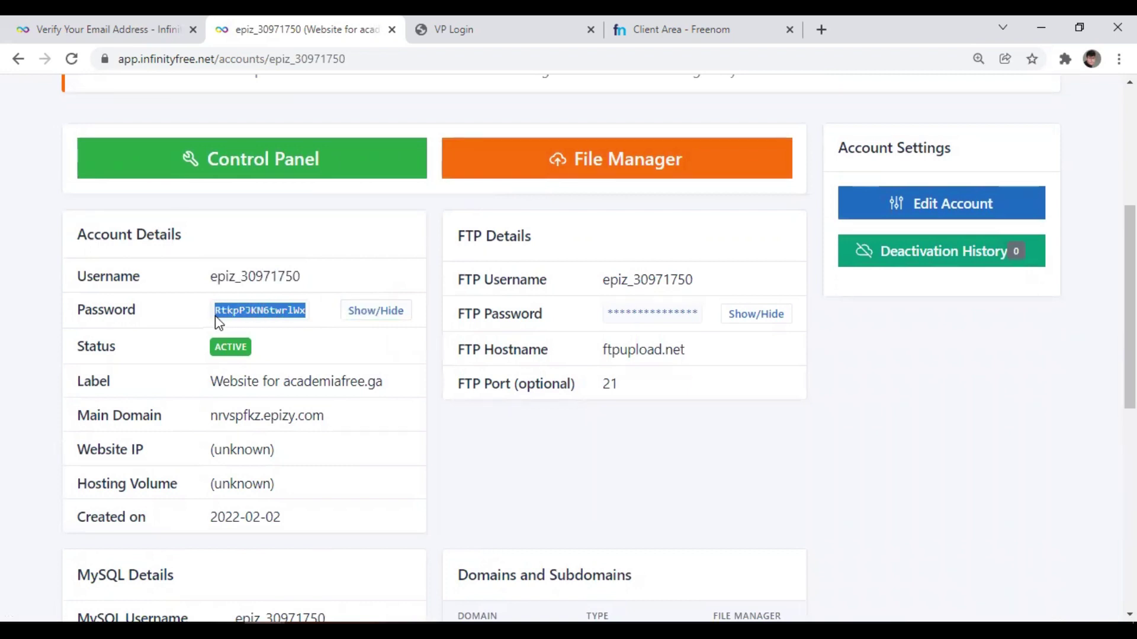
pyautogui.hotkey('ctrl', 'c')
pyautogui.hotkey('alt', 'Tab')
pyautogui.hotkey('ctrl', 'v')
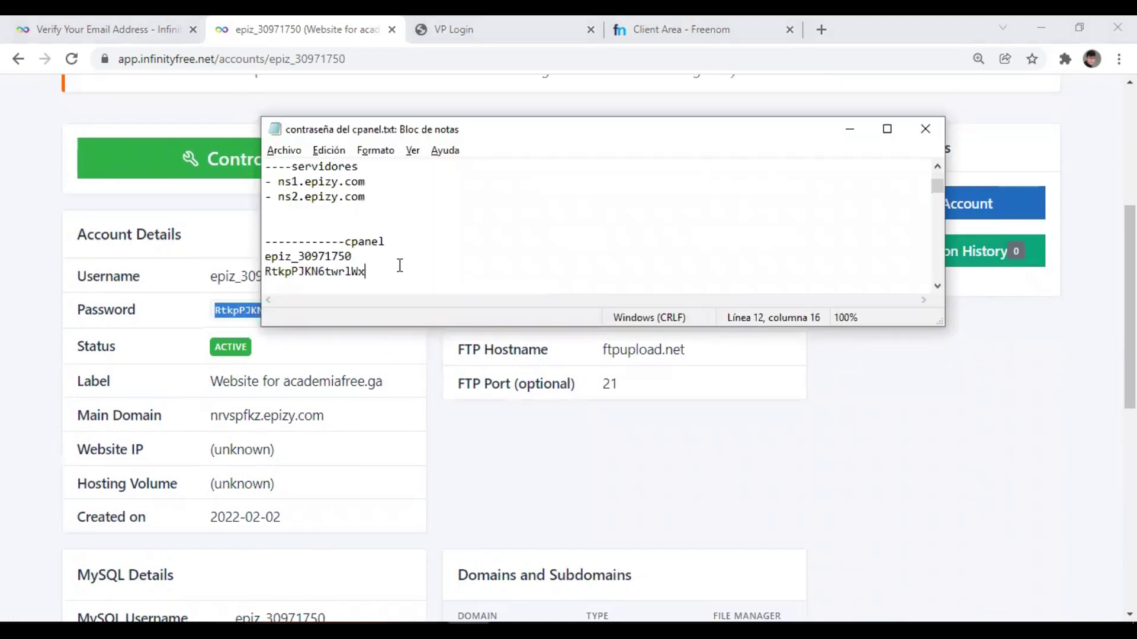
pyautogui.hotkey('alt', 'Tab')
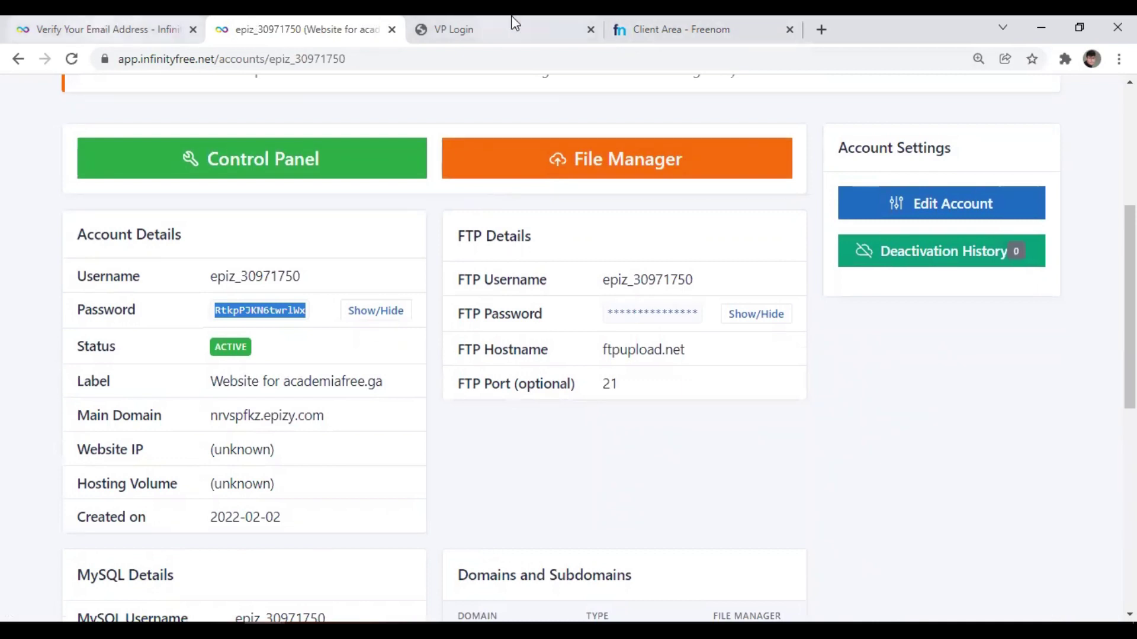
# Go to the control panel login page and check its web address.
pyautogui.click(559, 17)
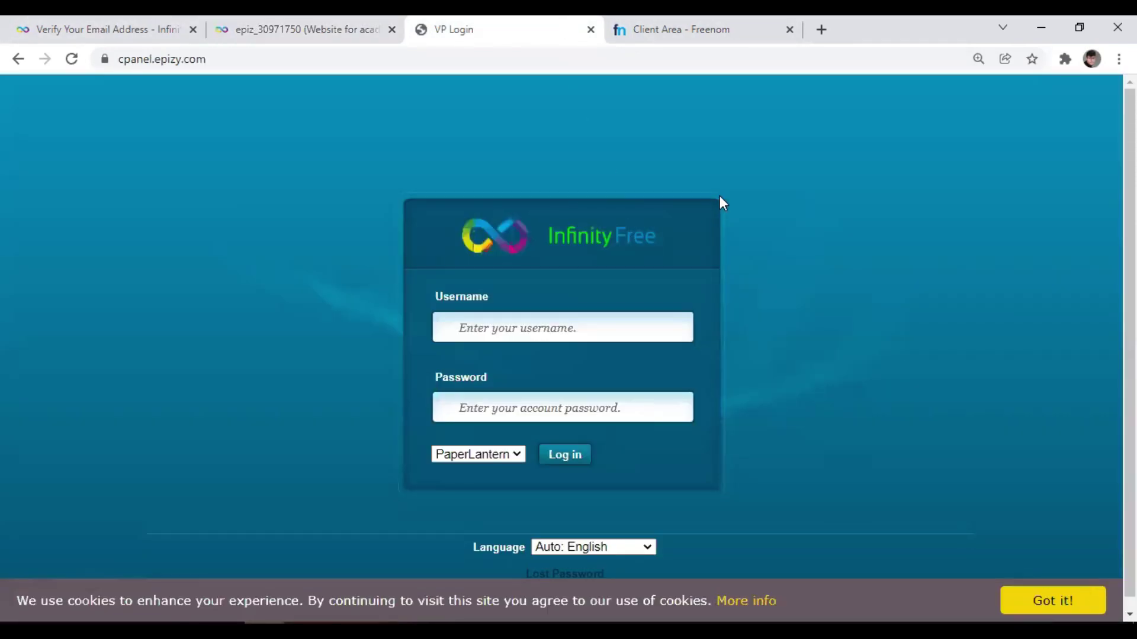
pyautogui.scroll(-1, 720, 197)
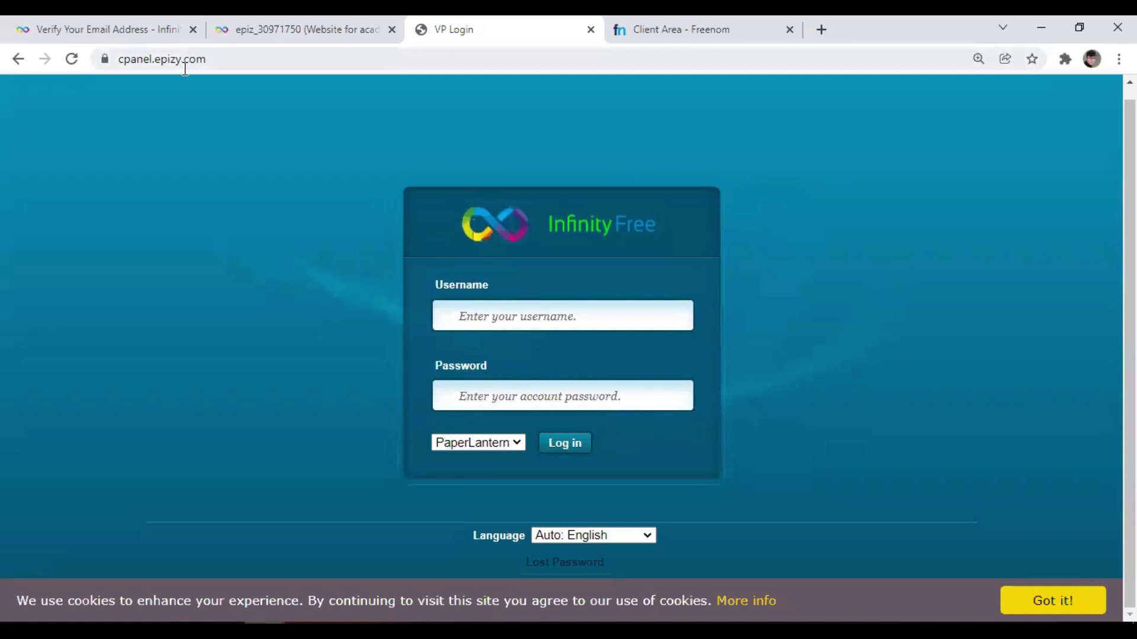
pyautogui.doubleClick(260, 61)
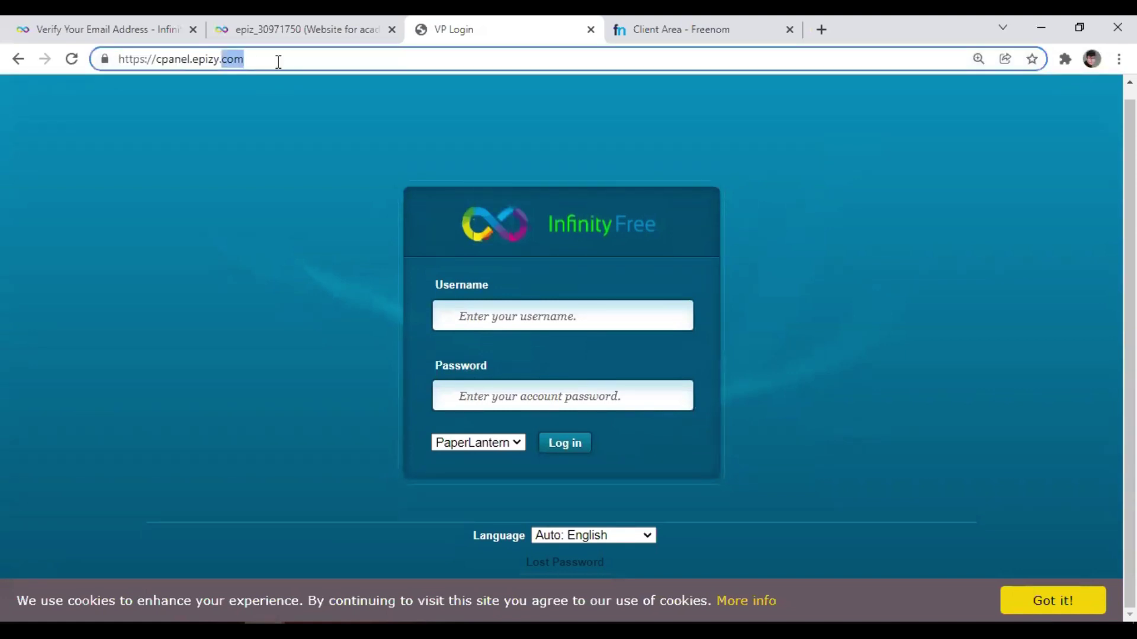
pyautogui.click(279, 61)
pyautogui.moveTo(278, 61); pyautogui.dragTo(91, 64)
pyautogui.click(197, 130)
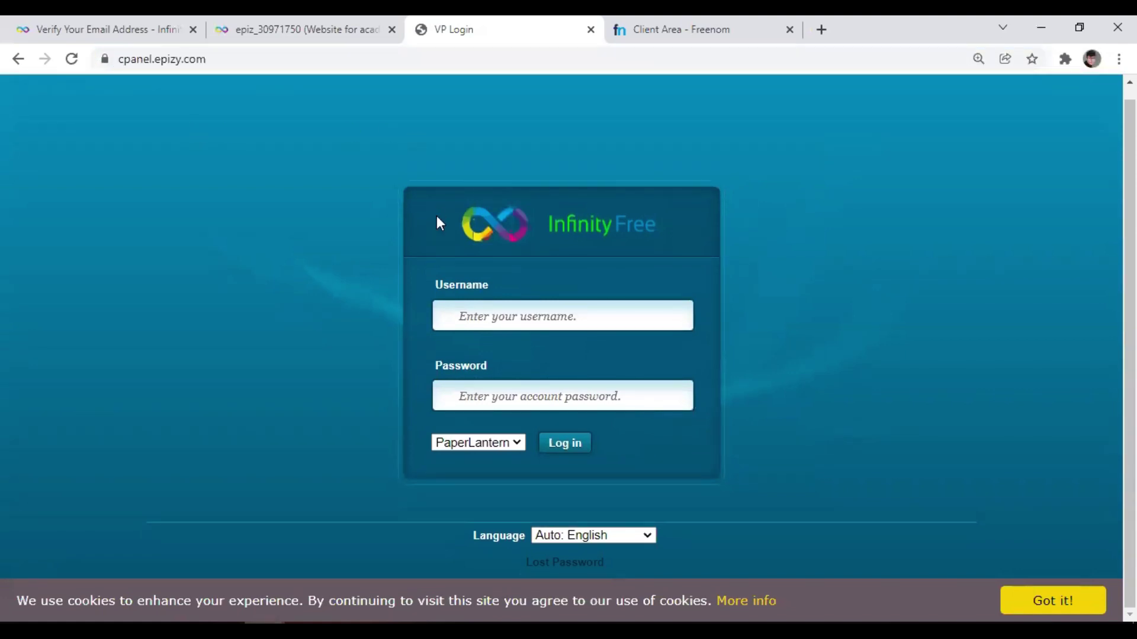
# Paste the saved username from the notes into the login Username field.
pyautogui.click(490, 309)
pyautogui.hotkey('alt', 'Tab')
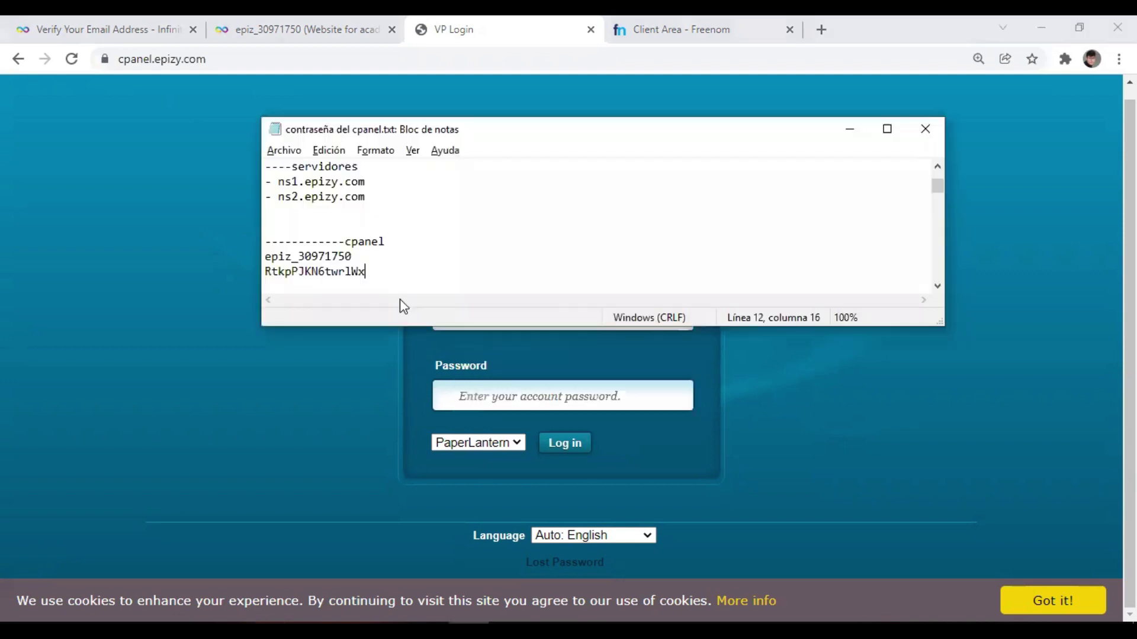
pyautogui.moveTo(351, 256); pyautogui.dragTo(273, 258)
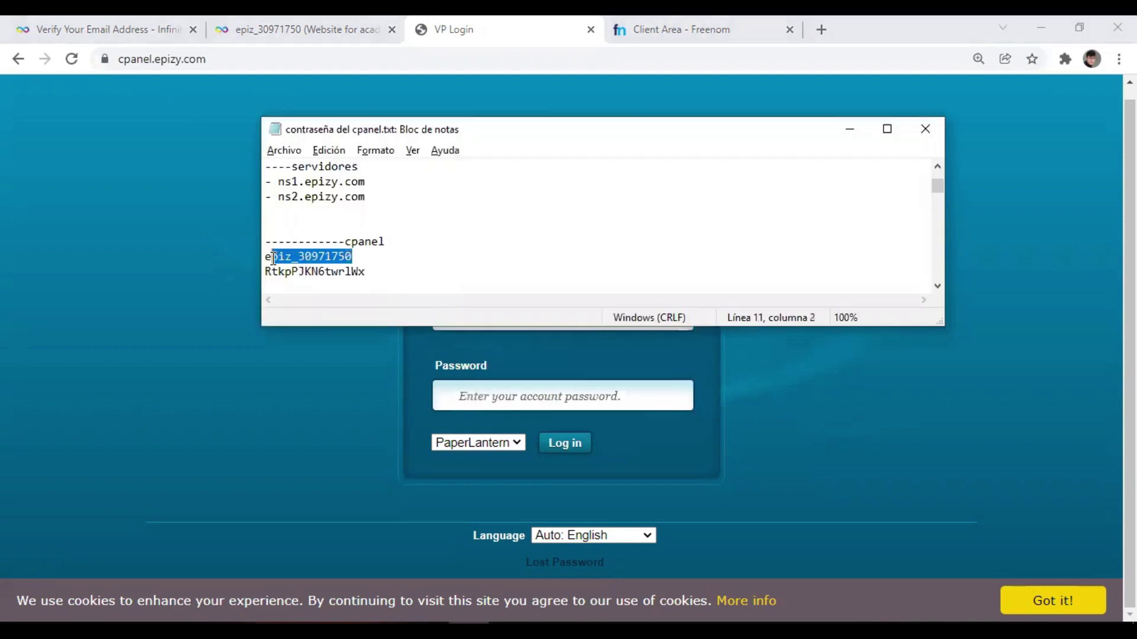
pyautogui.hotkey('ctrl', 'c')
pyautogui.click(450, 328)
pyautogui.hotkey('ctrl', 'v')
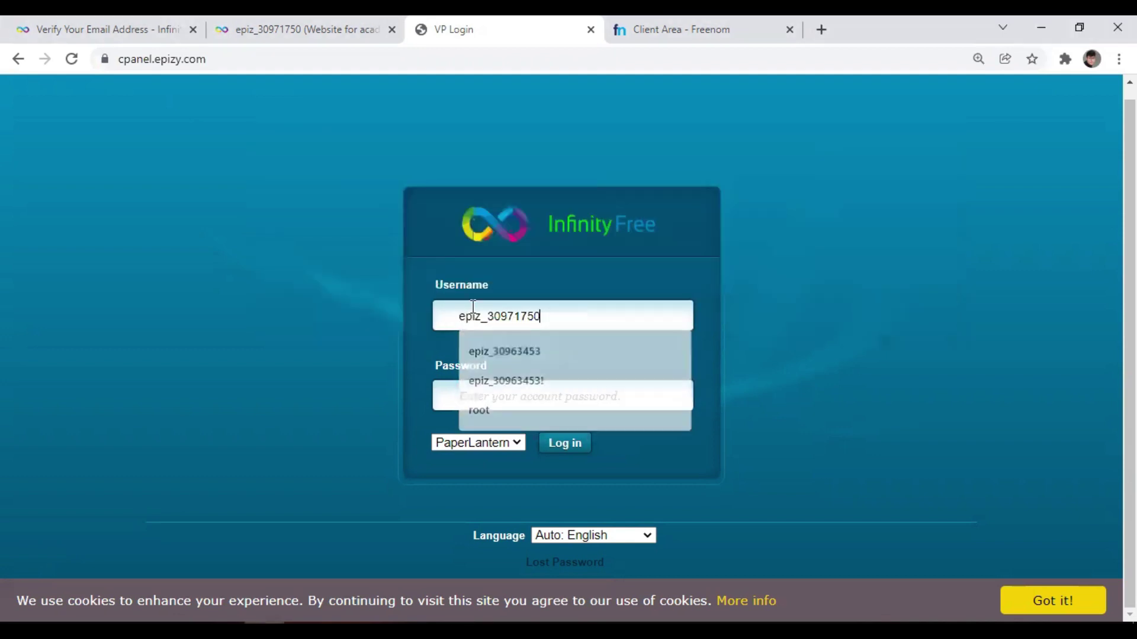
# Paste the saved password from the notes into the login Password field.
pyautogui.hotkey('alt', 'Tab')
pyautogui.moveTo(371, 271); pyautogui.dragTo(269, 276)
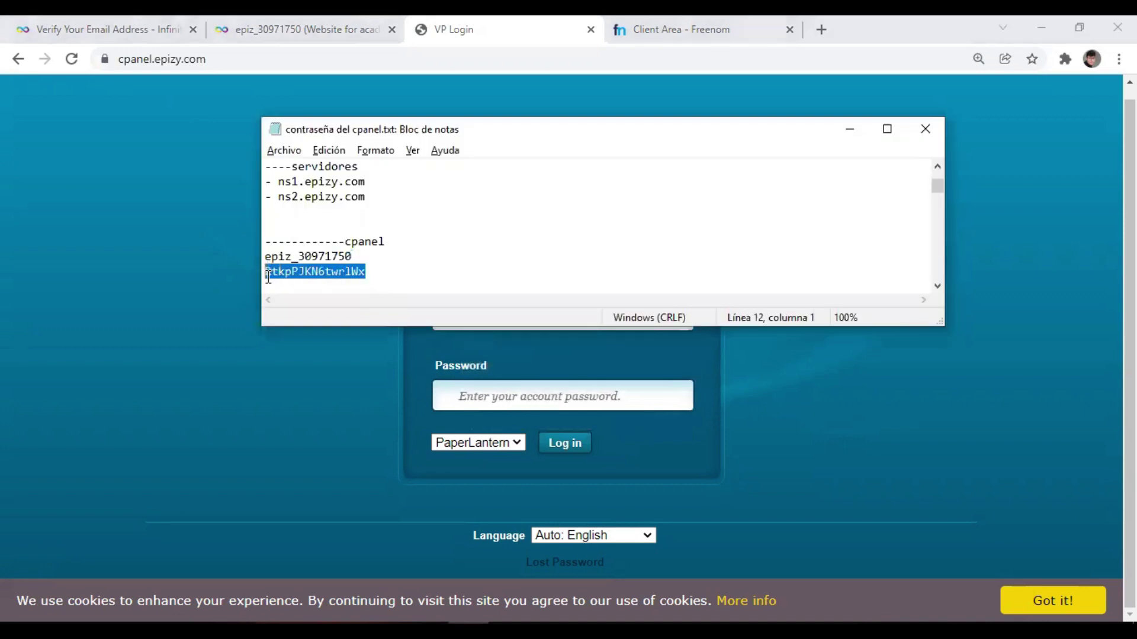
pyautogui.hotkey('ctrl', 'c')
pyautogui.click(508, 395)
pyautogui.hotkey('ctrl', 'v')
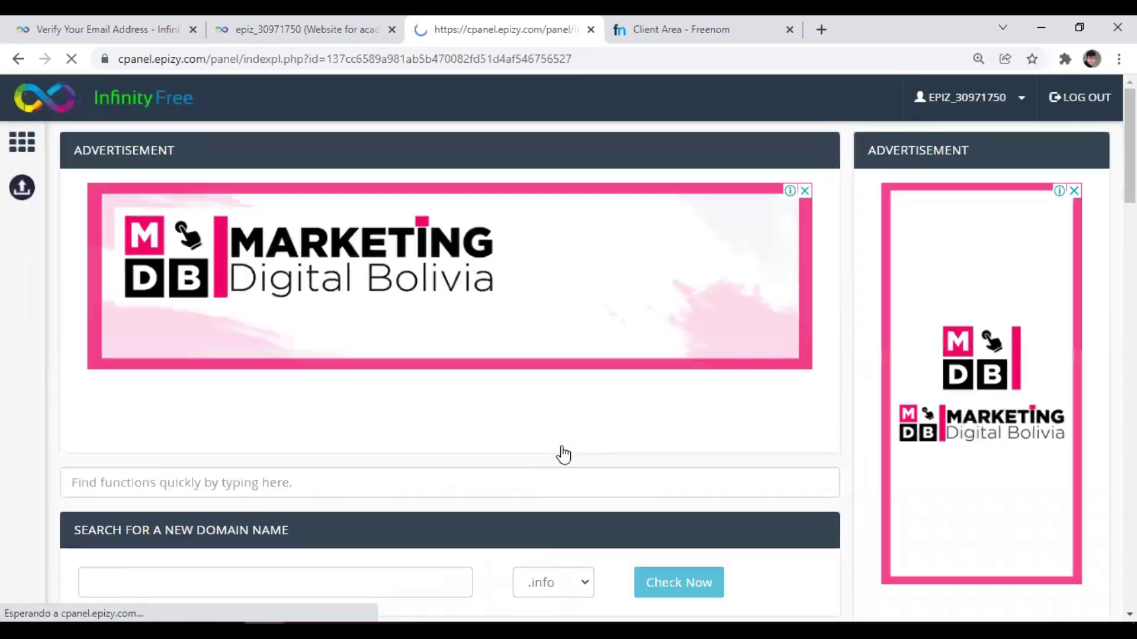
pyautogui.hotkey('alt', 'Tab')
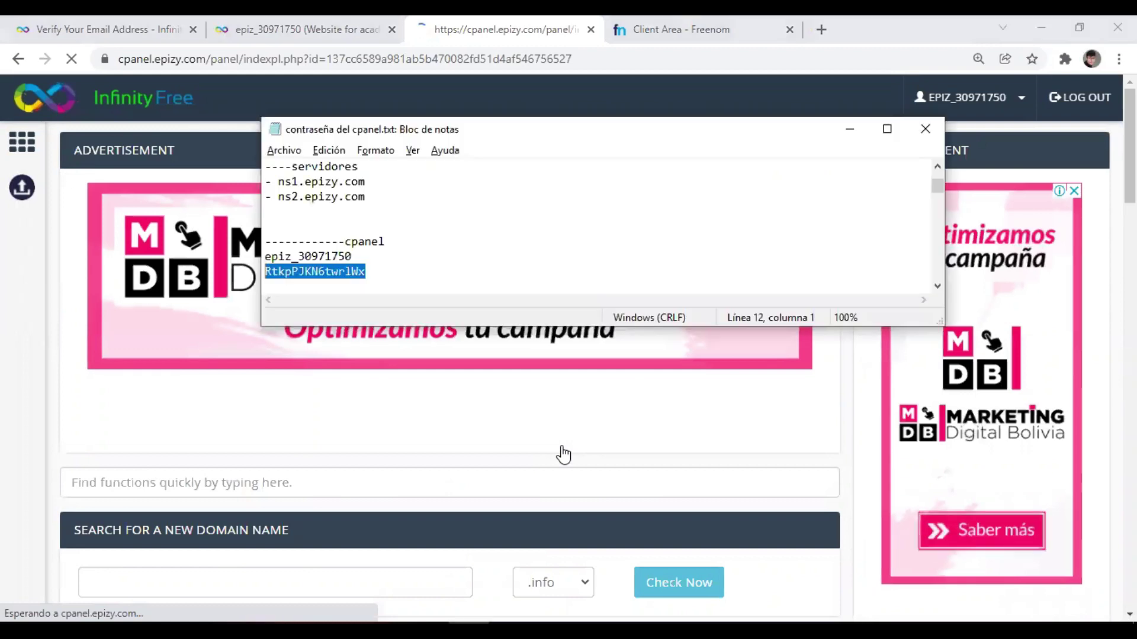
pyautogui.click(408, 260)
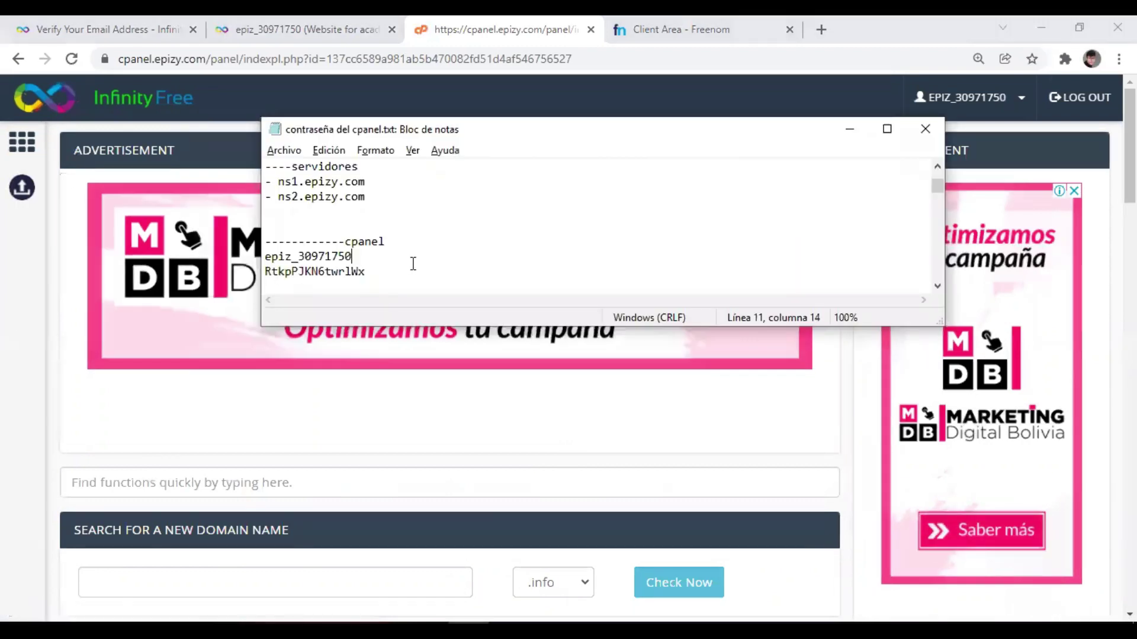
pyautogui.scroll(2, 413, 264)
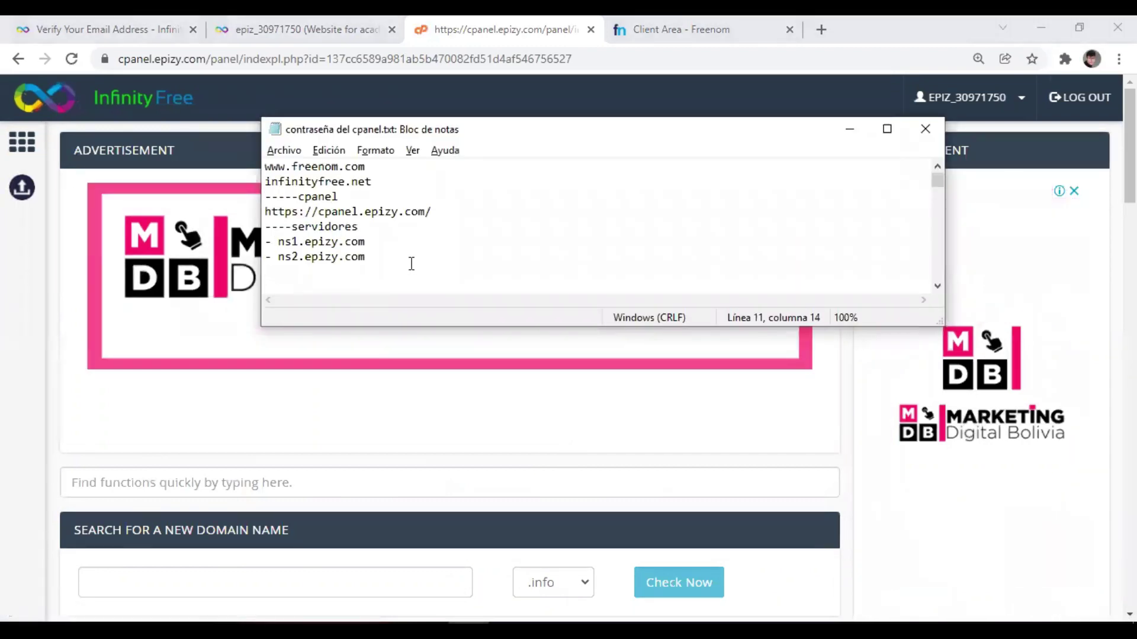
pyautogui.moveTo(432, 212); pyautogui.dragTo(271, 208)
pyautogui.click(452, 210)
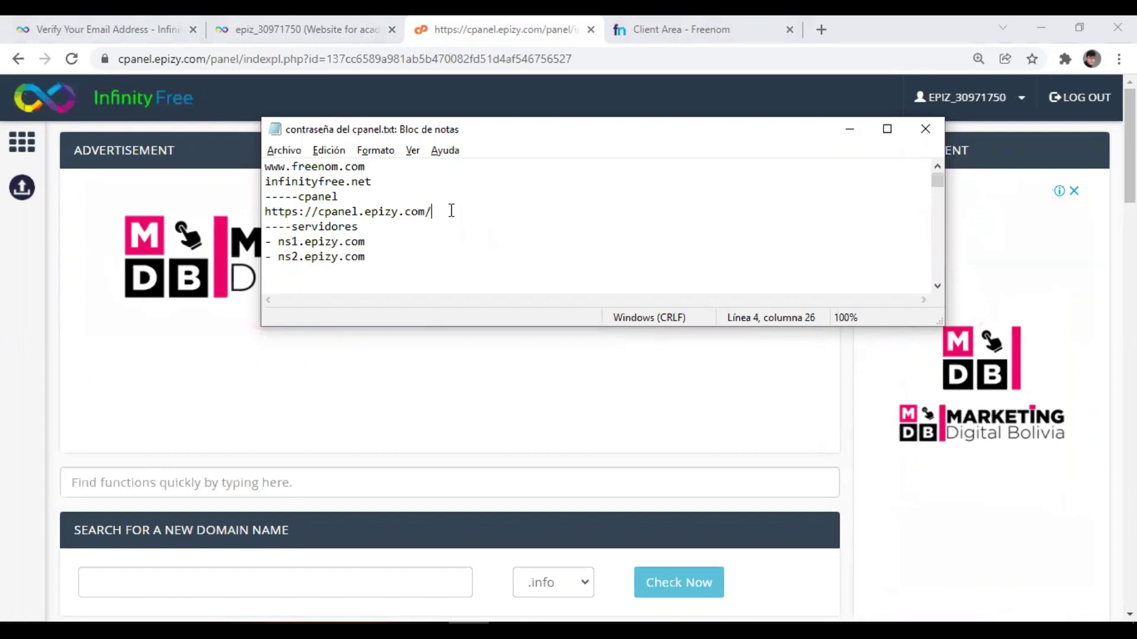
pyautogui.hotkey('alt', 'Tab')
pyautogui.scroll(-6, 382, 342)
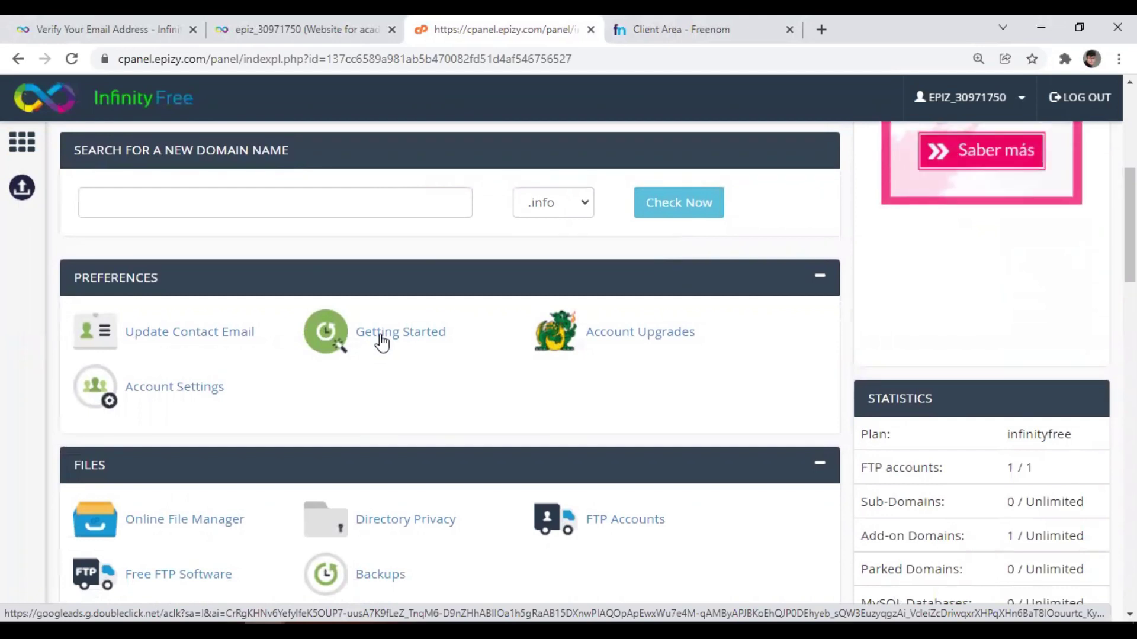
pyautogui.scroll(-6, 382, 342)
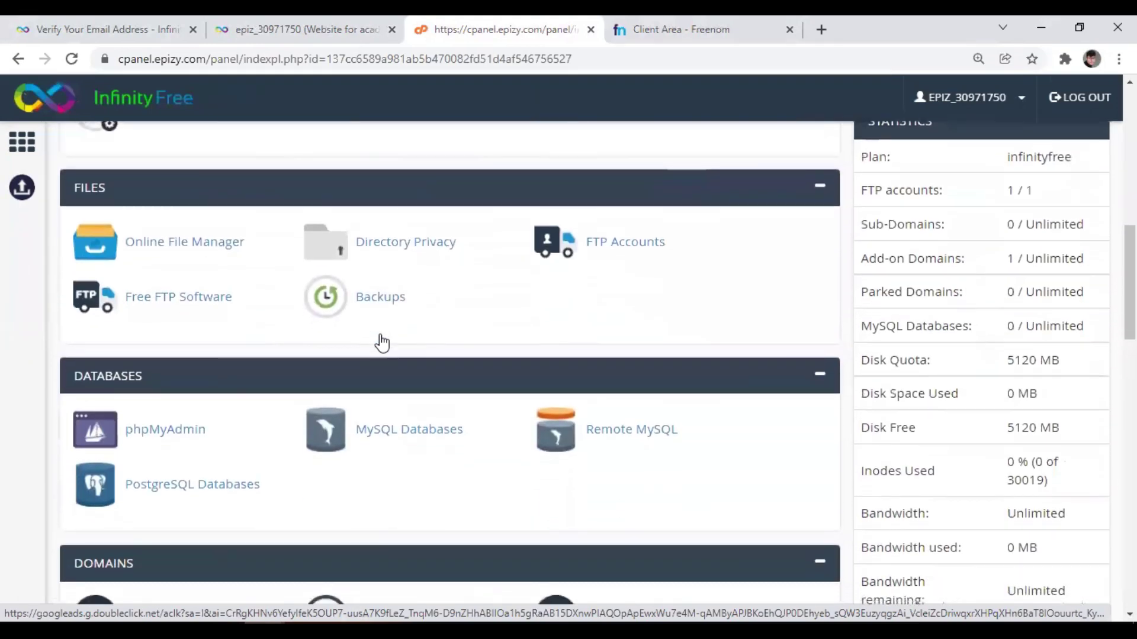
pyautogui.scroll(-15, 382, 342)
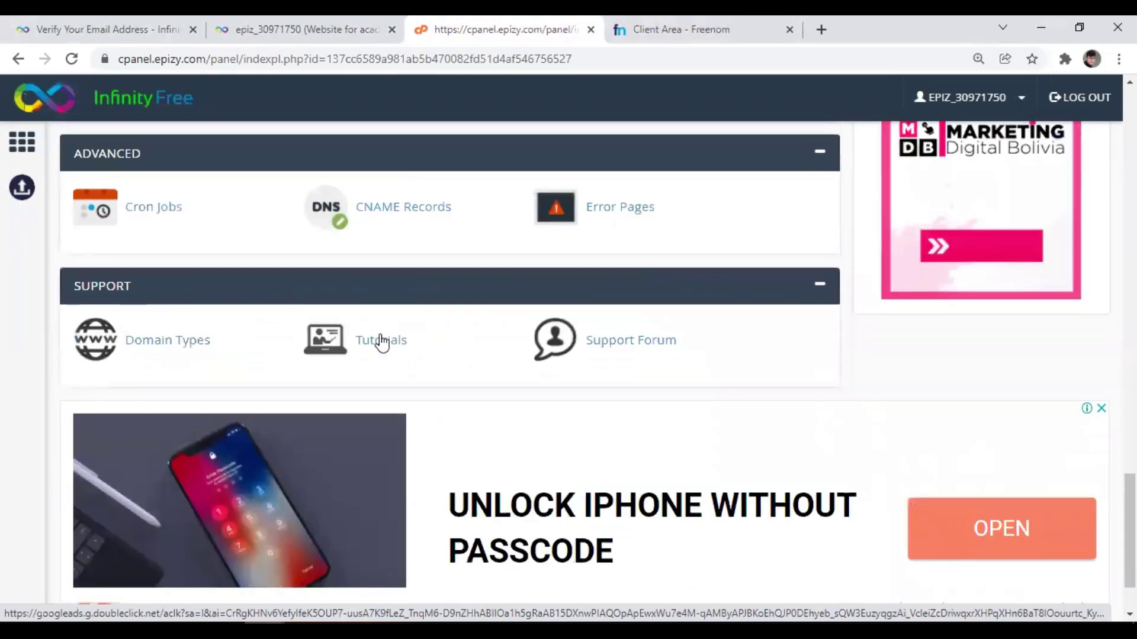
pyautogui.scroll(-2, 382, 342)
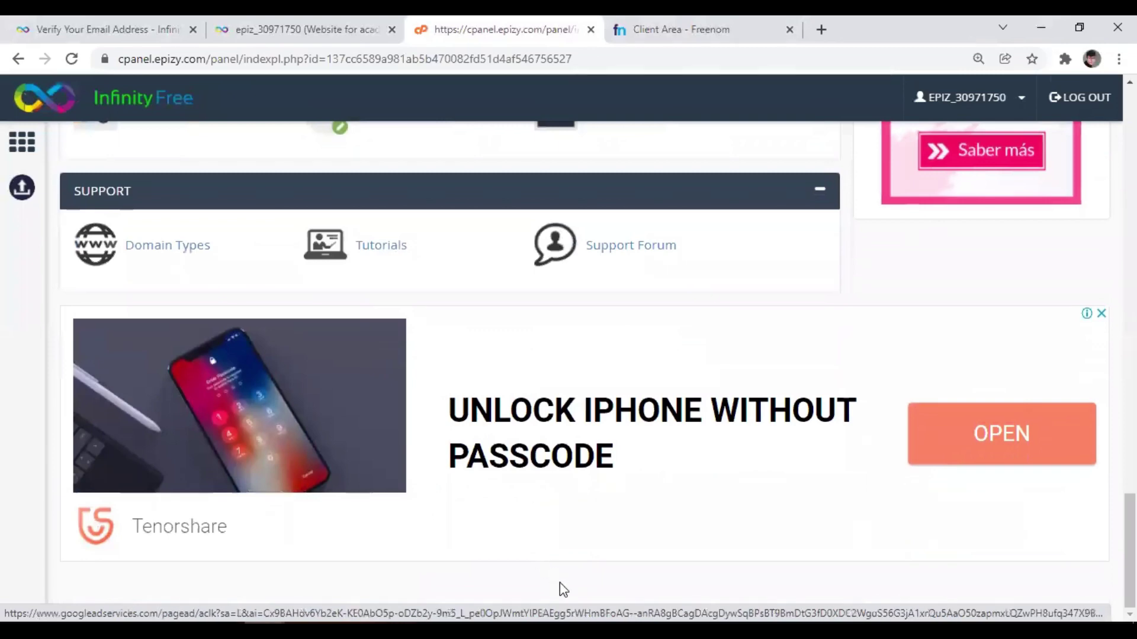